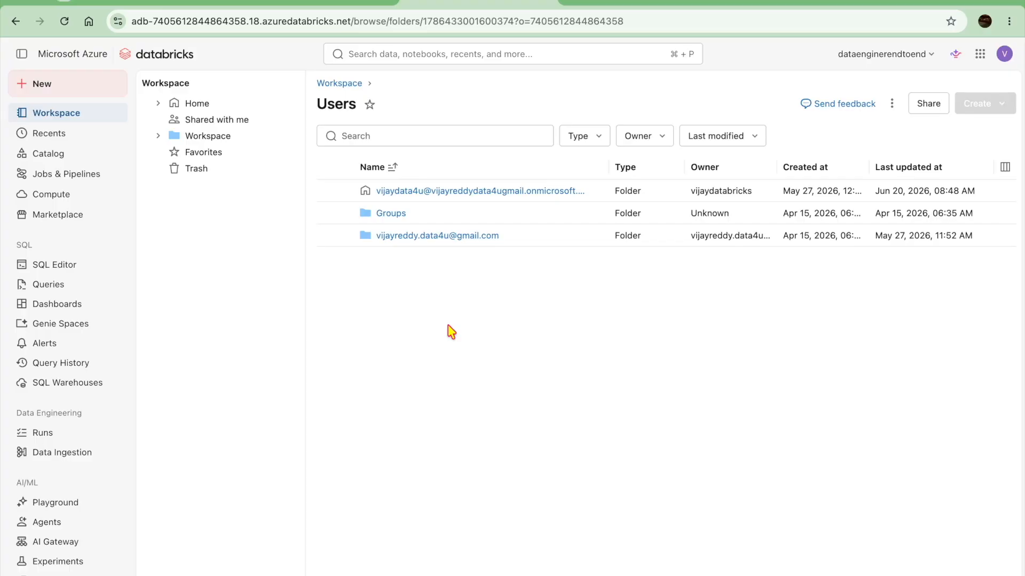
Expand the bronze catalog's metadata and netflix schemas to examine their tables and volumes.
left_click(49, 153)
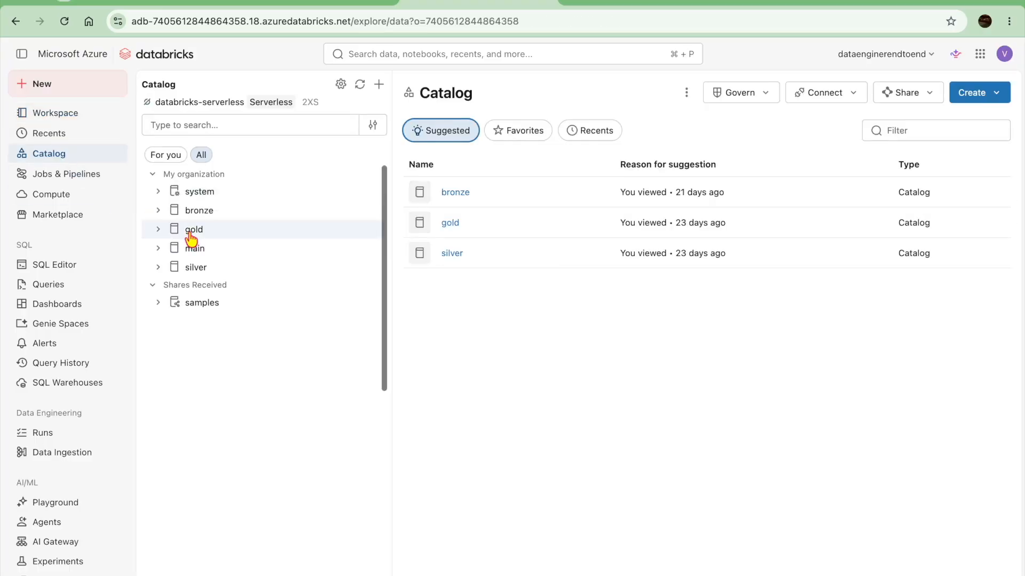
left_click(155, 211)
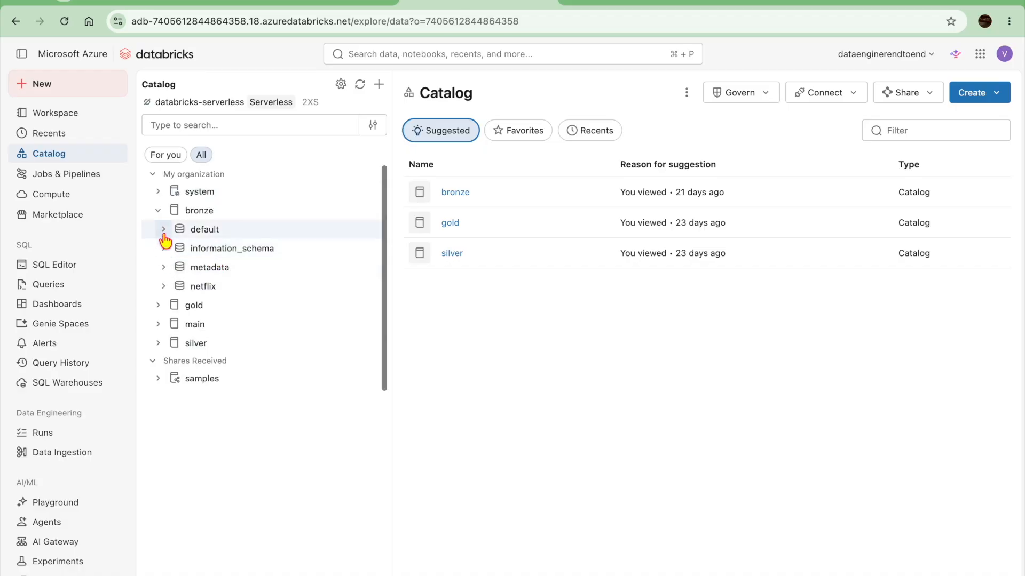
left_click(164, 267)
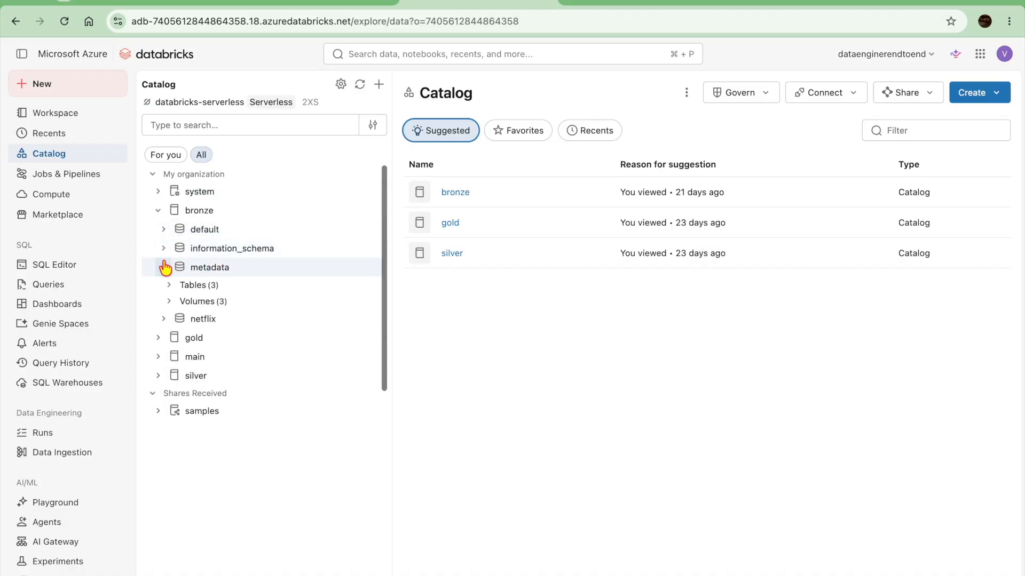
left_click(170, 286)
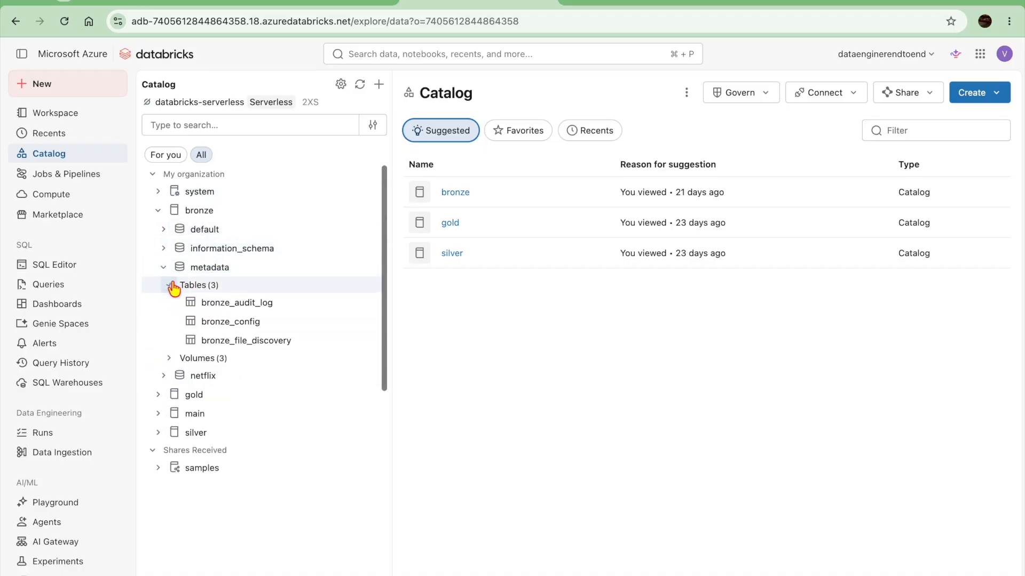
left_click(169, 358)
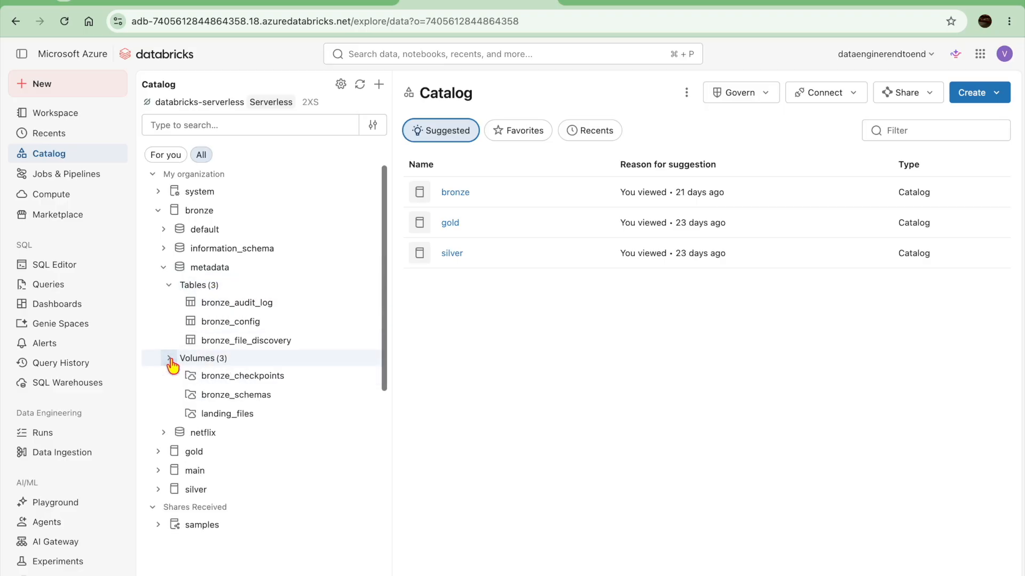
left_click(163, 435)
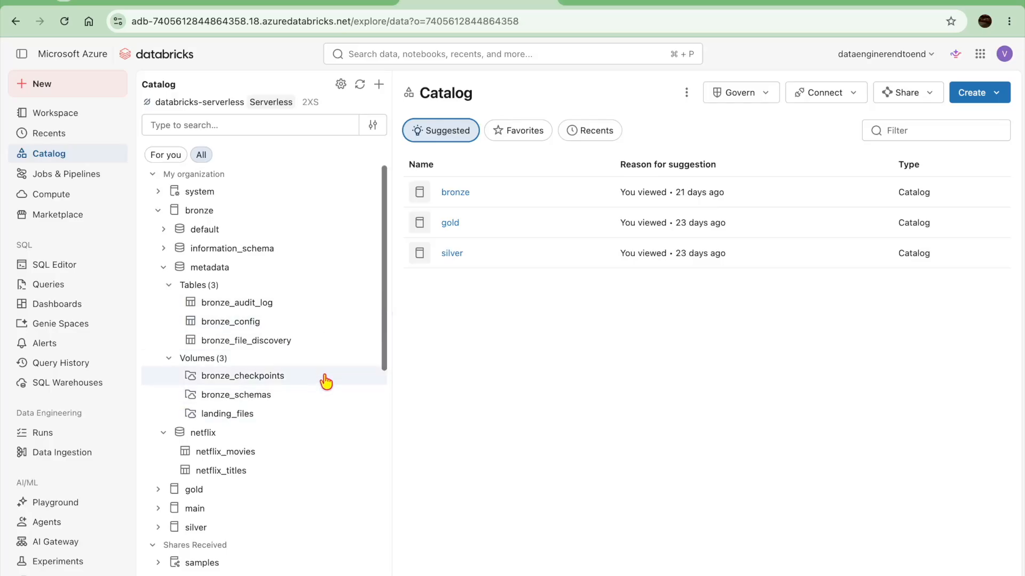
mouse_move(319, 396)
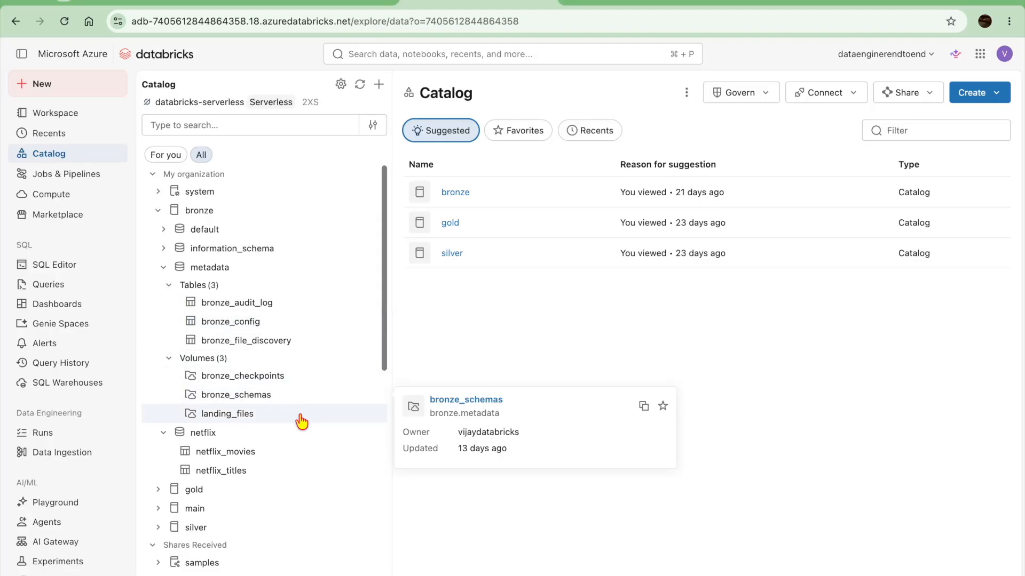
mouse_move(284, 422)
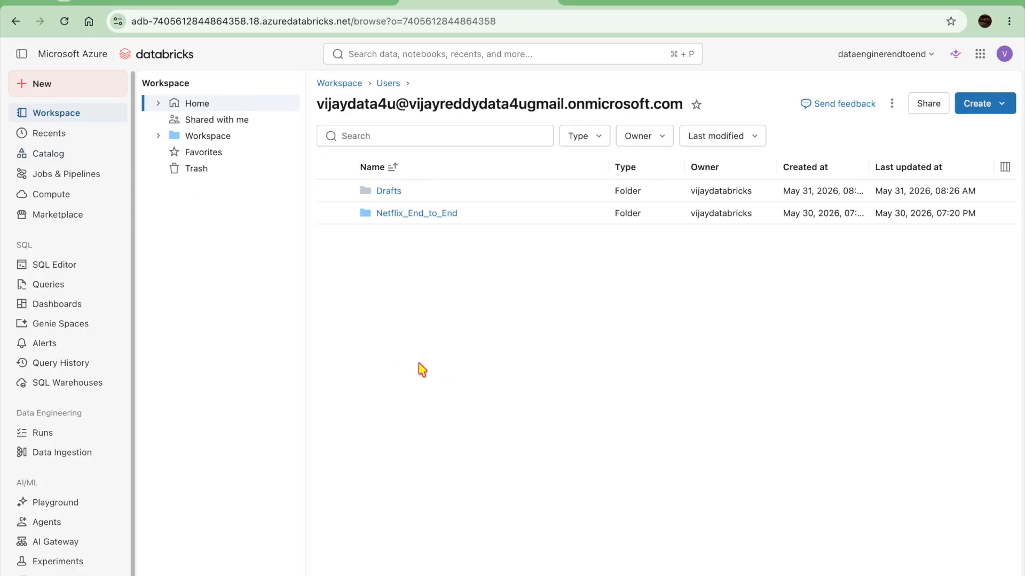
Open the 00_configurations notebook in the Netflix_End_to_End folder and review its architecture notes and SQL setup cells.
left_click(397, 214)
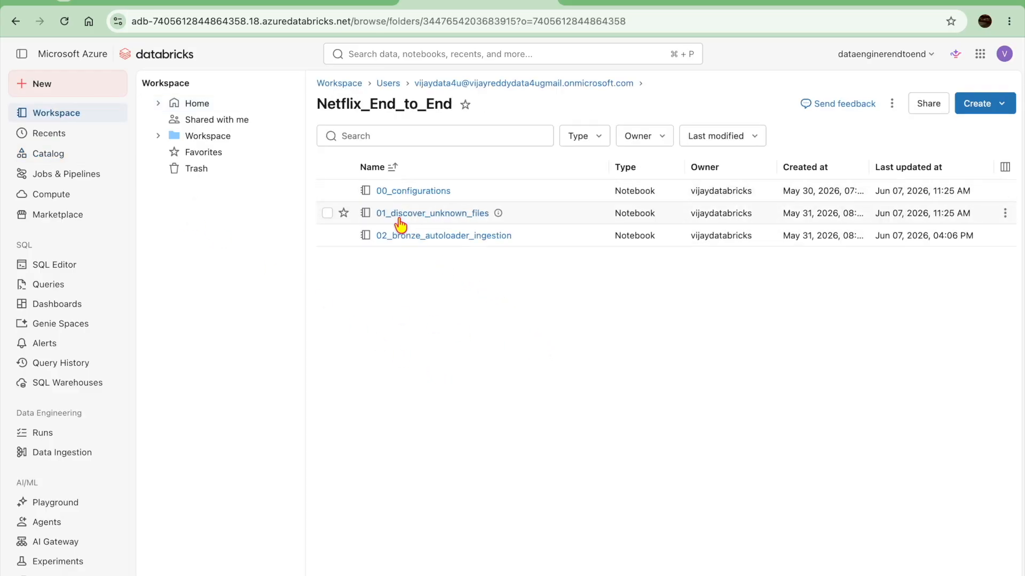
left_click(426, 193)
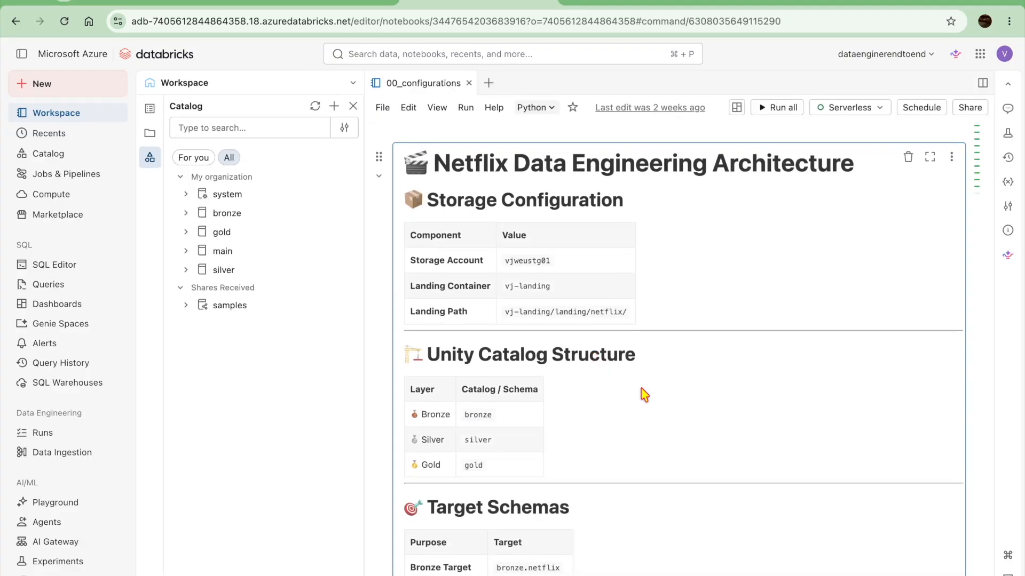
scroll(644, 395, "down", 20)
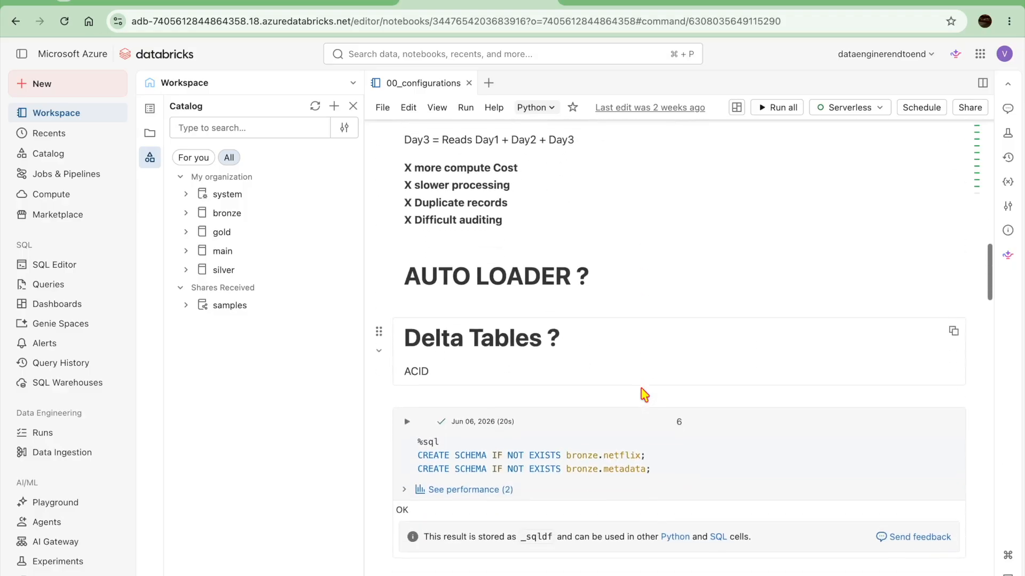
scroll(644, 395, "down", 20)
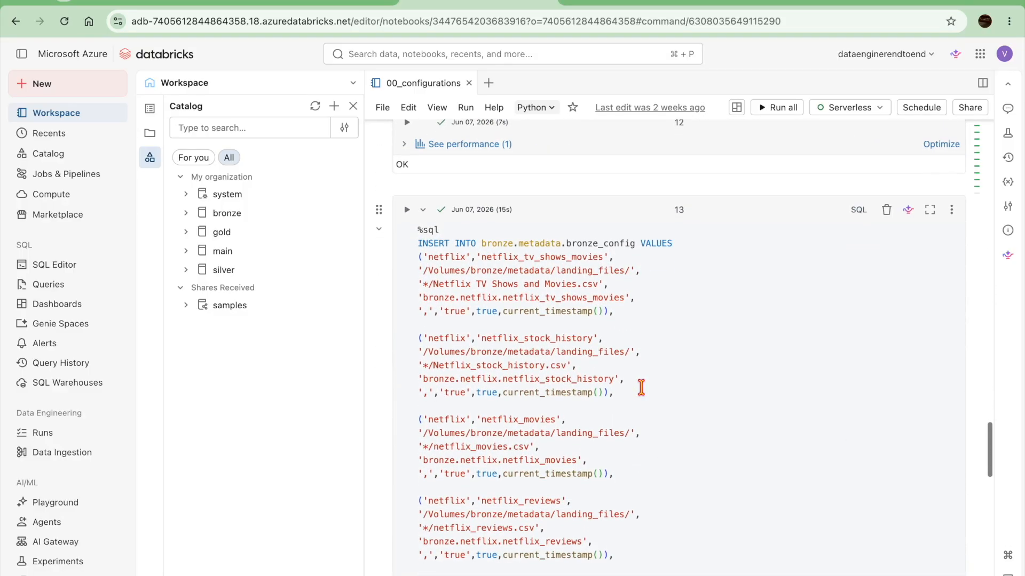
scroll(641, 388, "up", 20)
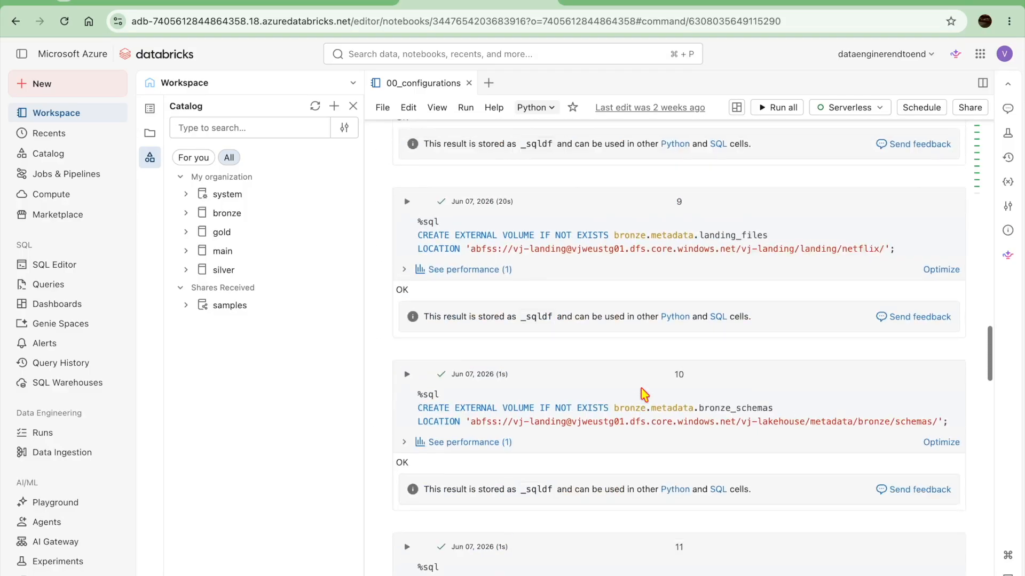
scroll(644, 395, "up", 10)
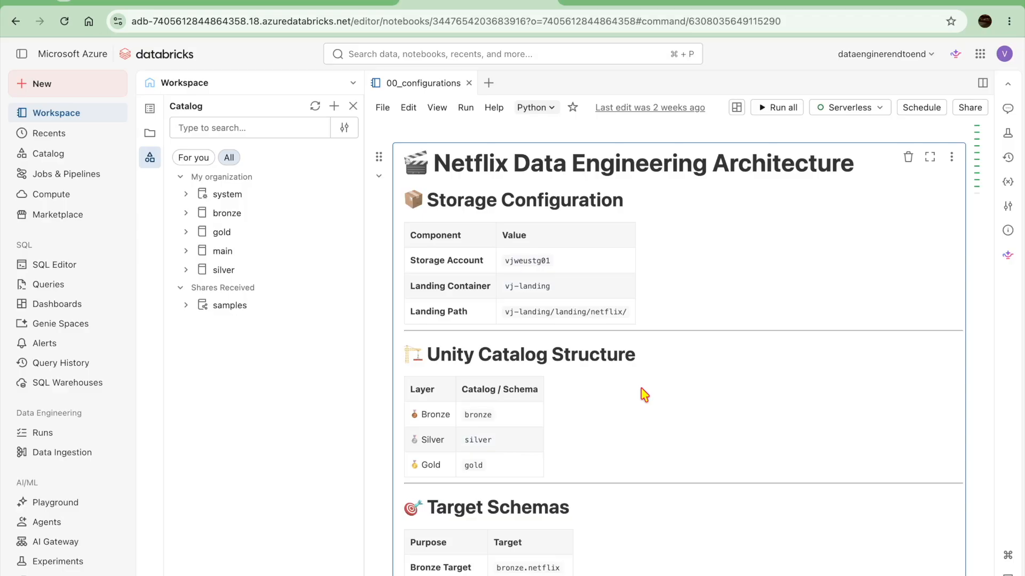
scroll(643, 393, "down", 10)
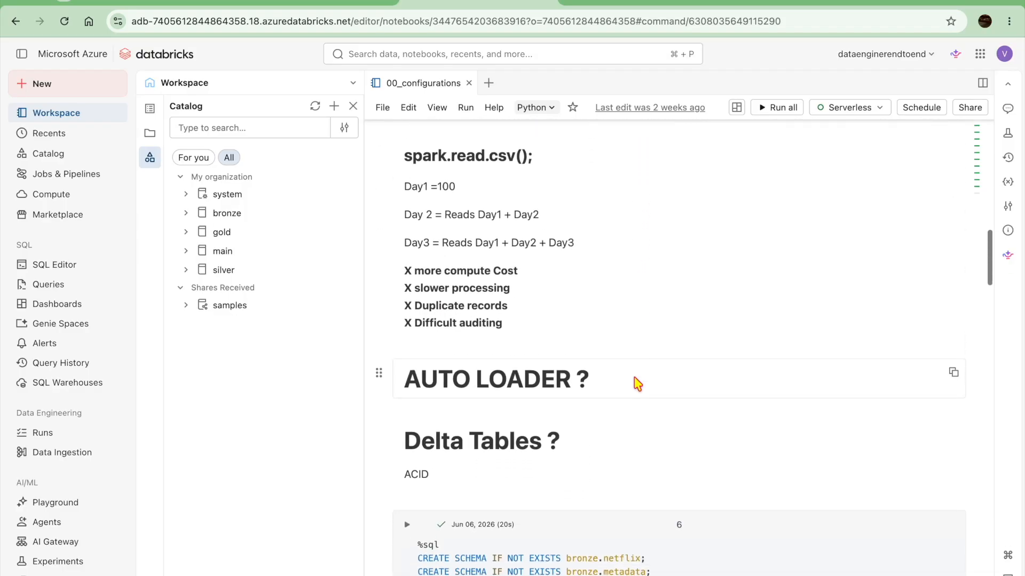
Review the 01_discover_unknown_files notebook's code and open the 02_bronze_autoloader_ingestion notebook from the same folder.
left_click(57, 121)
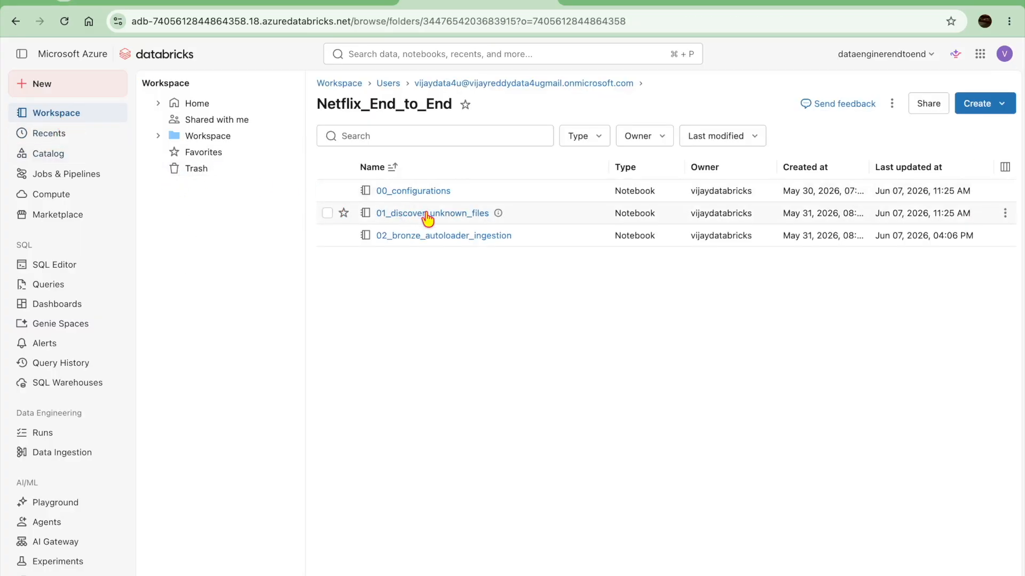
left_click(438, 213)
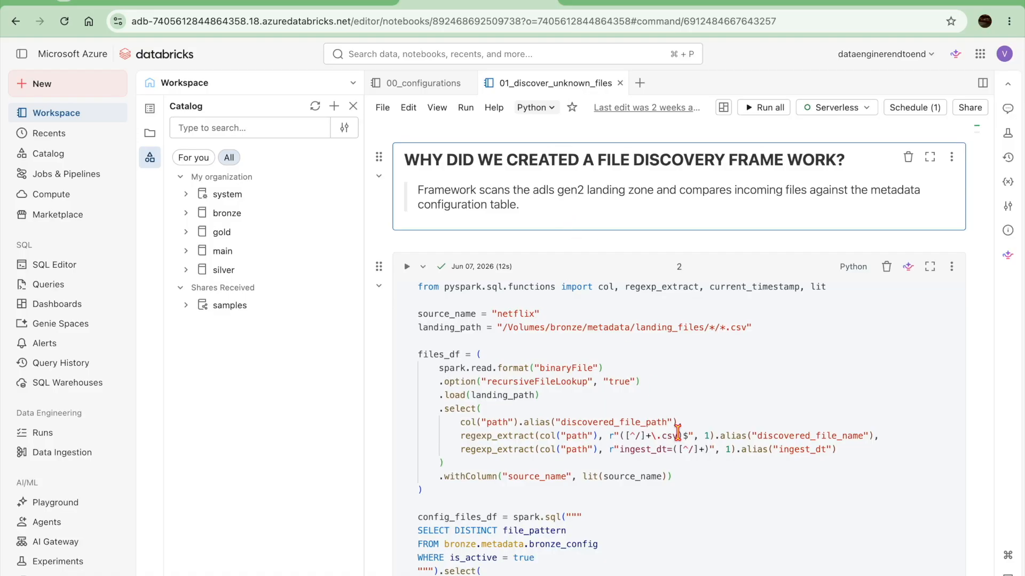
scroll(677, 431, "down", 10)
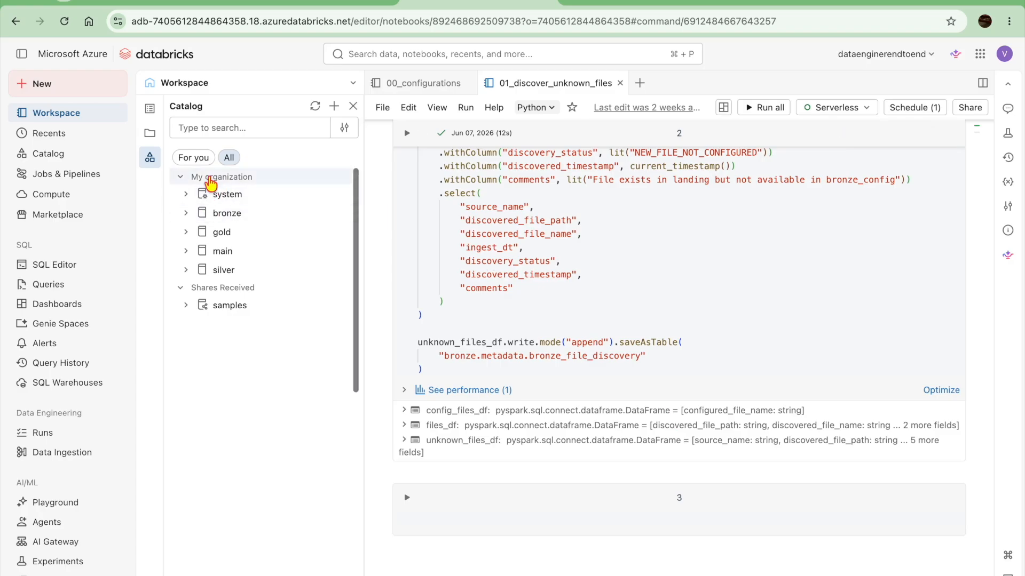
left_click(59, 116)
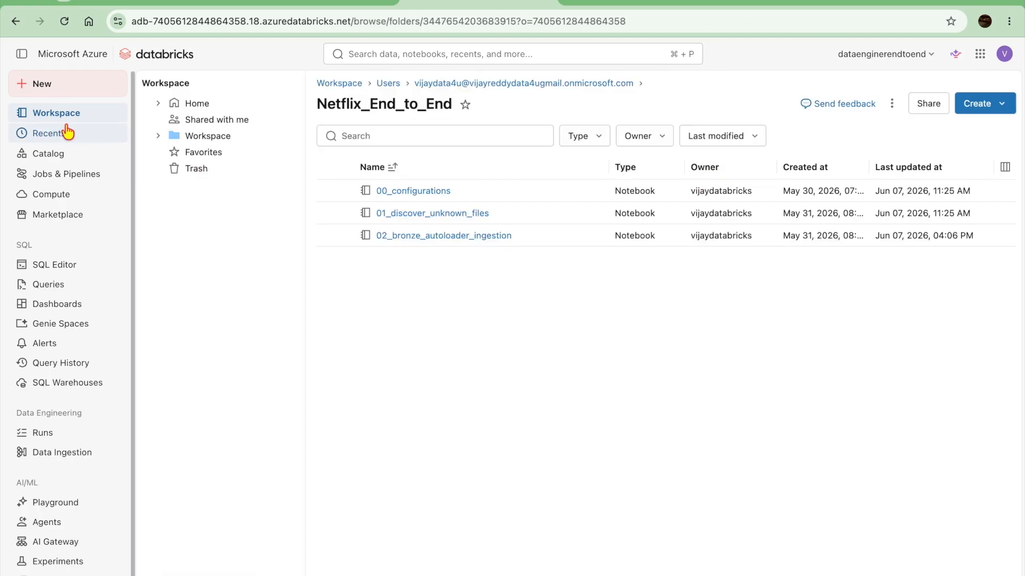
left_click(418, 237)
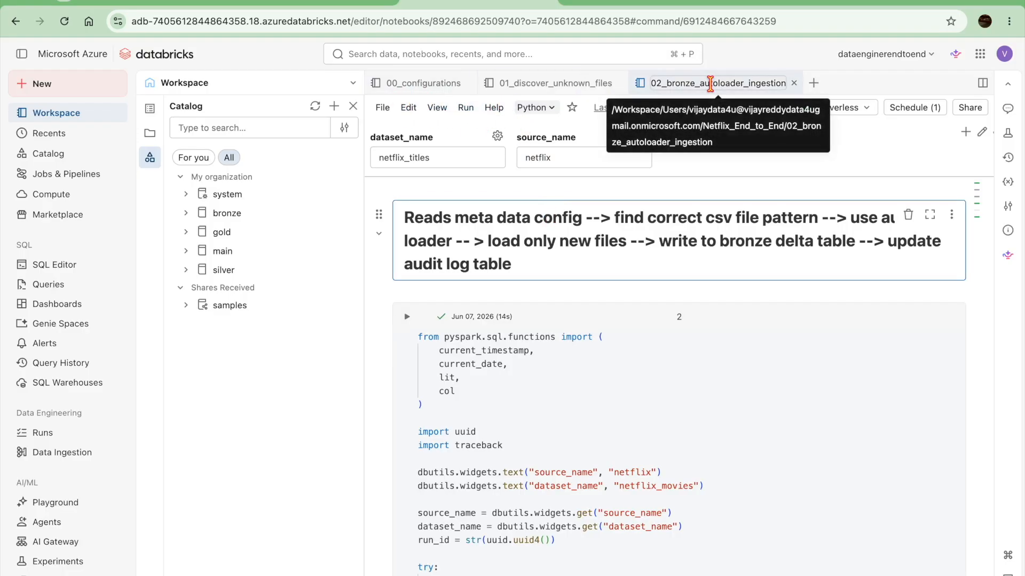
Go to Jobs & Pipelines and open the options for creating a new item.
left_click(84, 174)
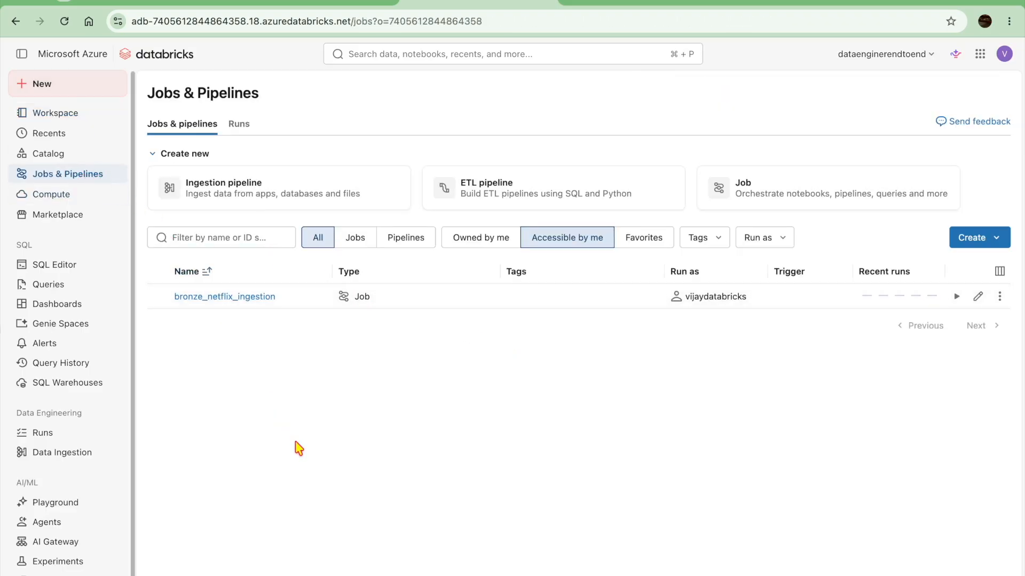
left_click(995, 239)
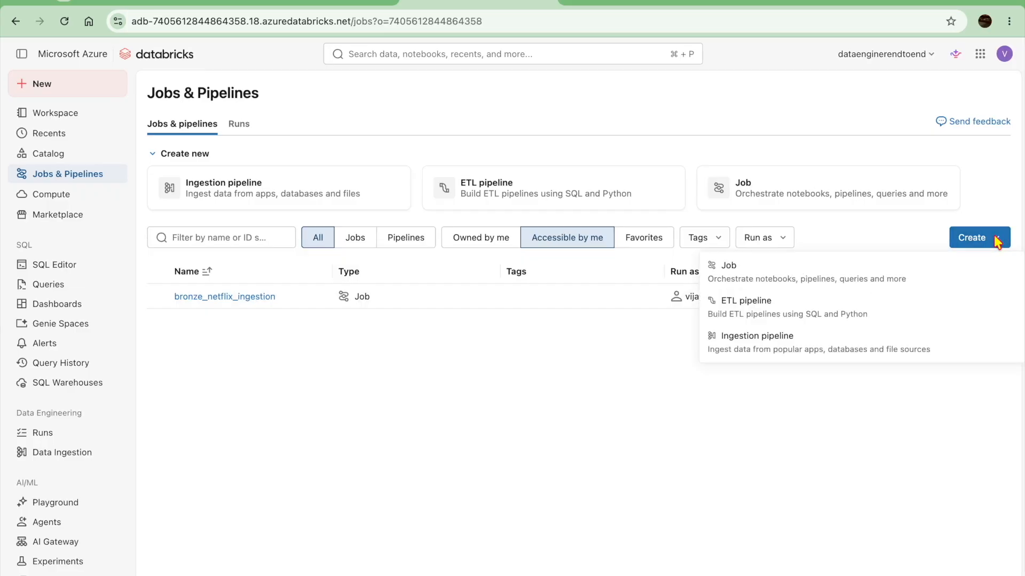
left_click(427, 374)
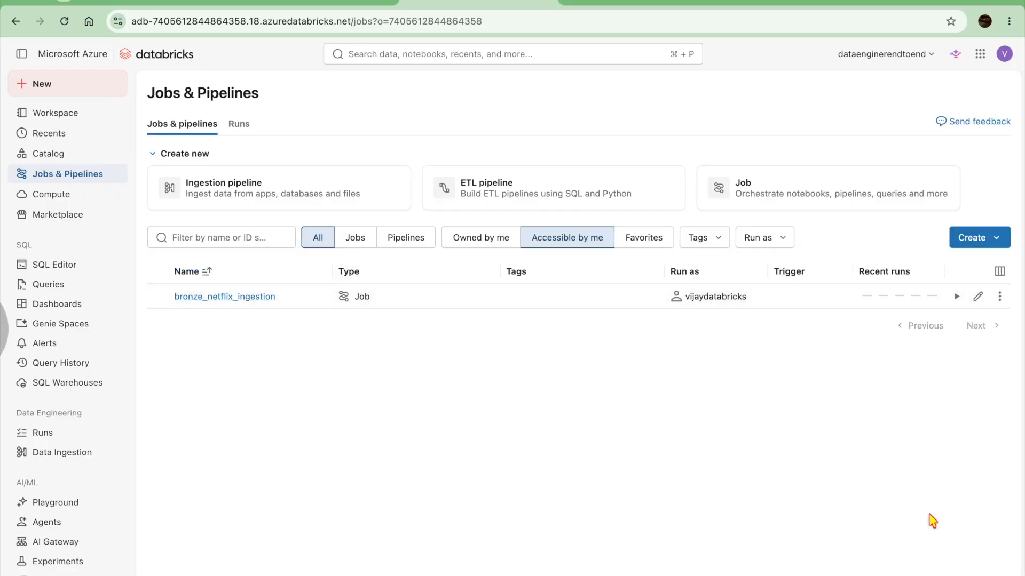
left_click(997, 241)
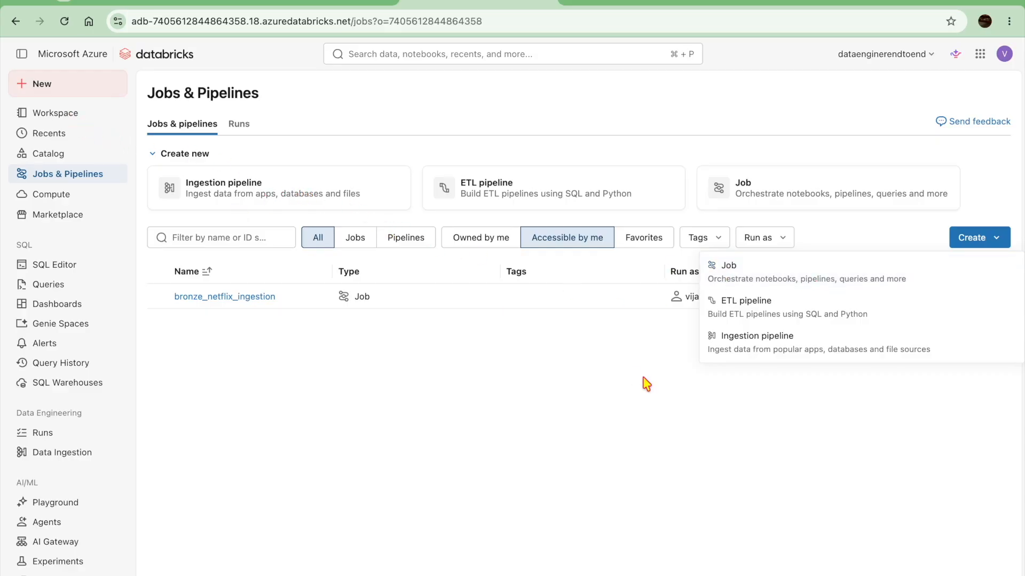
left_click(539, 347)
left_click_drag(249, 391, 273, 389)
left_click_drag(270, 378, 266, 411)
left_click_drag(320, 350, 340, 378)
mouse_move(368, 353)
left_mouse_down()
mouse_move(393, 341)
mouse_move(447, 439)
left_mouse_up()
left_click_drag(377, 479, 413, 474)
left_click_drag(461, 444, 530, 422)
left_click_drag(479, 459, 502, 481)
left_click_drag(434, 528, 464, 537)
left_click_drag(467, 534, 509, 518)
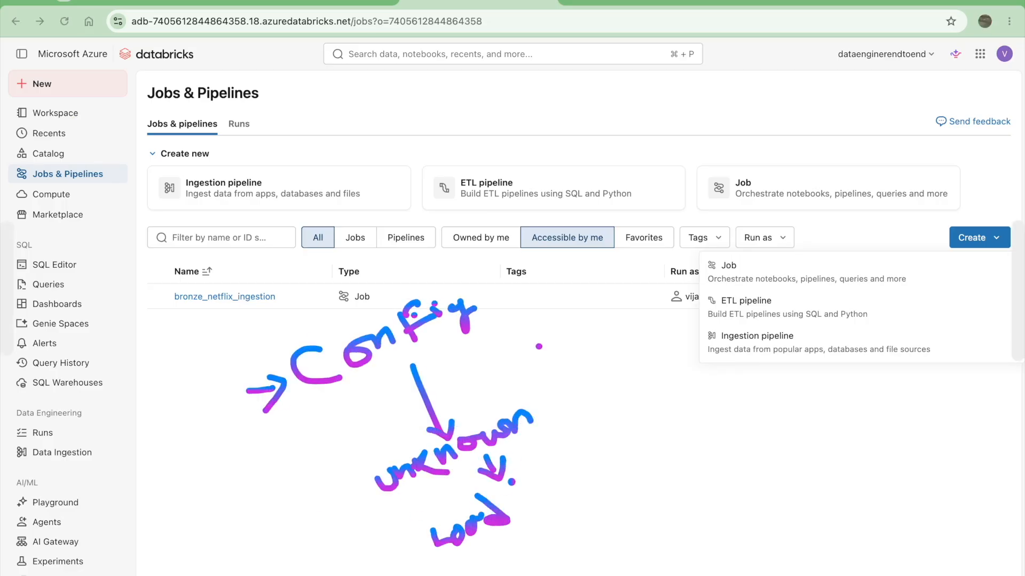
left_click_drag(513, 483, 579, 469)
left_click_drag(579, 481, 664, 434)
mouse_move(327, 389)
left_mouse_down()
mouse_move(447, 316)
mouse_move(336, 329)
mouse_move(358, 394)
mouse_move(377, 384)
left_mouse_up()
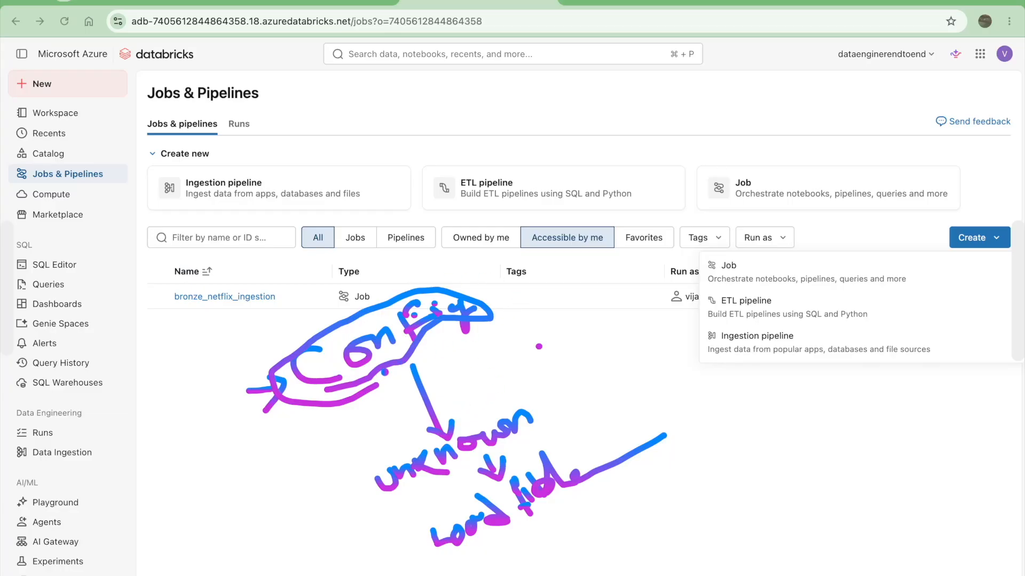
mouse_move(531, 402)
left_mouse_down()
mouse_move(546, 399)
mouse_move(561, 309)
left_mouse_up()
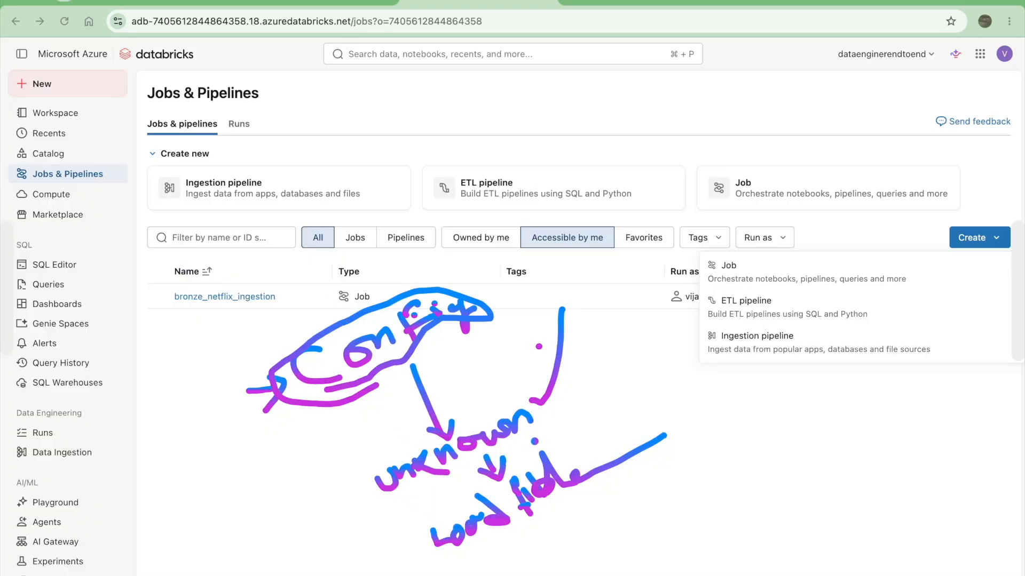
mouse_move(571, 459)
left_mouse_down()
mouse_move(611, 443)
mouse_move(619, 453)
mouse_move(673, 406)
mouse_move(707, 396)
mouse_move(717, 409)
left_mouse_up()
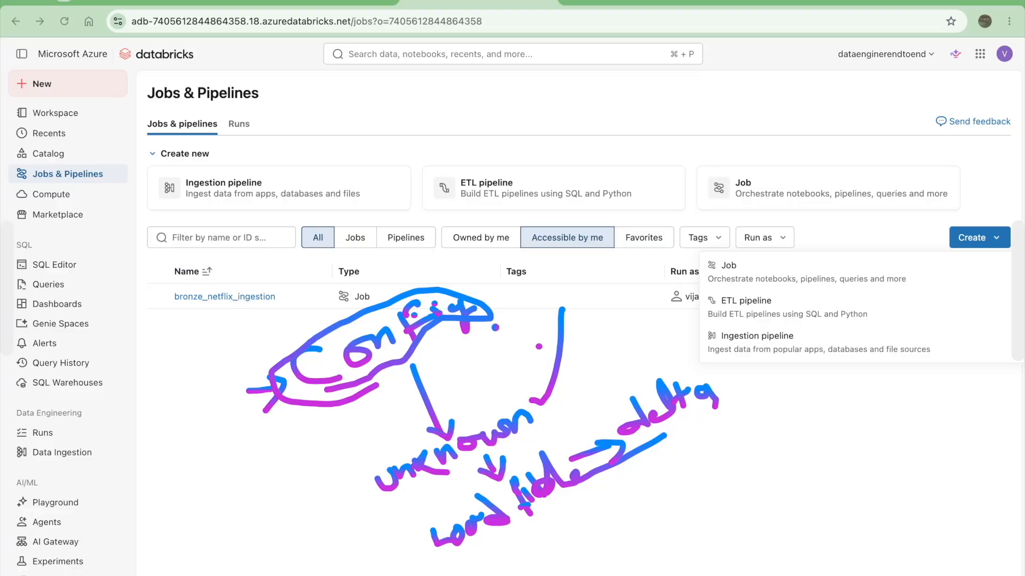
left_click_drag(492, 307, 534, 247)
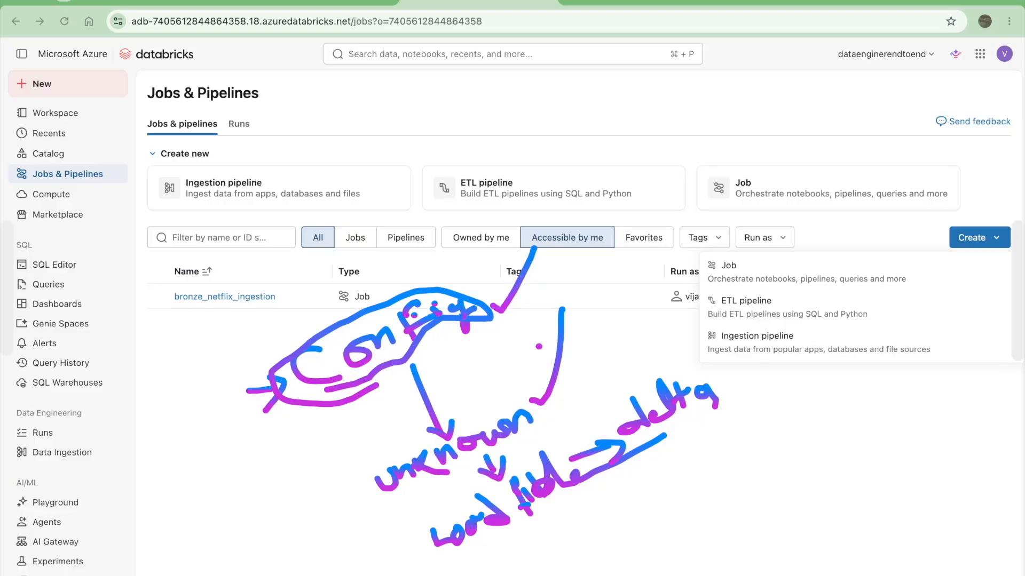
mouse_move(517, 296)
left_mouse_down()
mouse_move(551, 300)
mouse_move(528, 311)
left_mouse_up()
key("Delete")
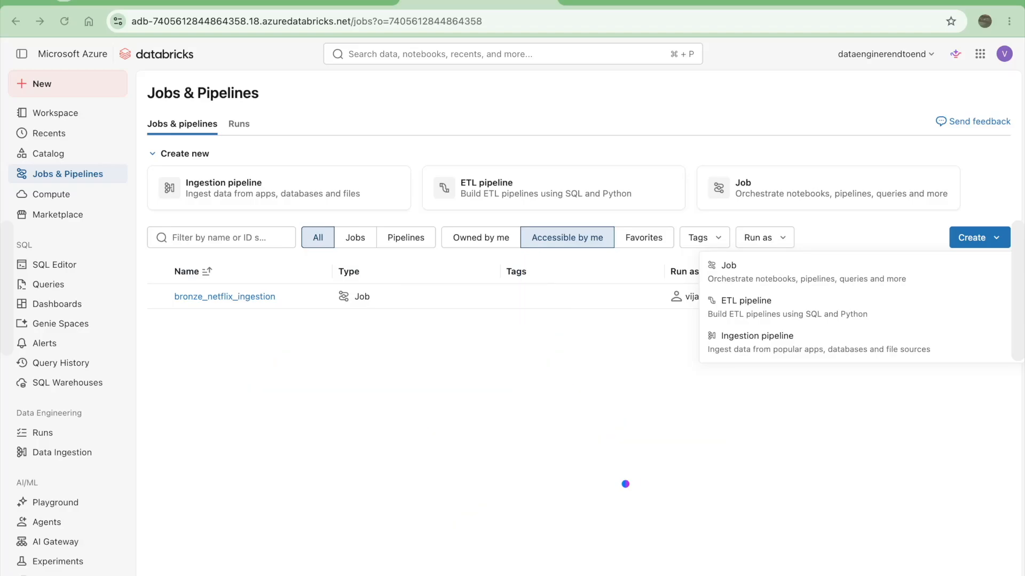
Create a new job and add a notebook task named unknow_files.
left_click(780, 269)
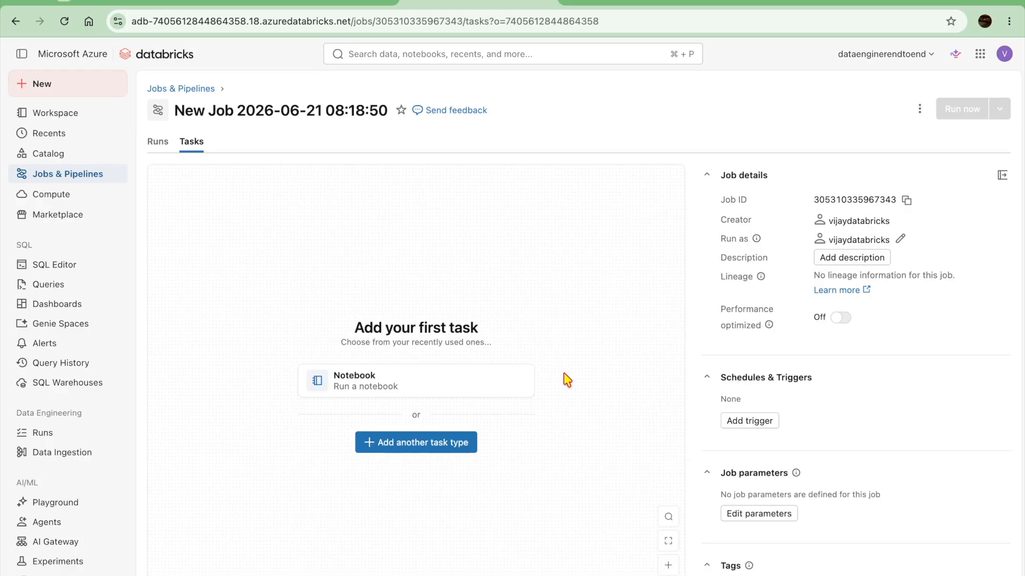
left_click(520, 382)
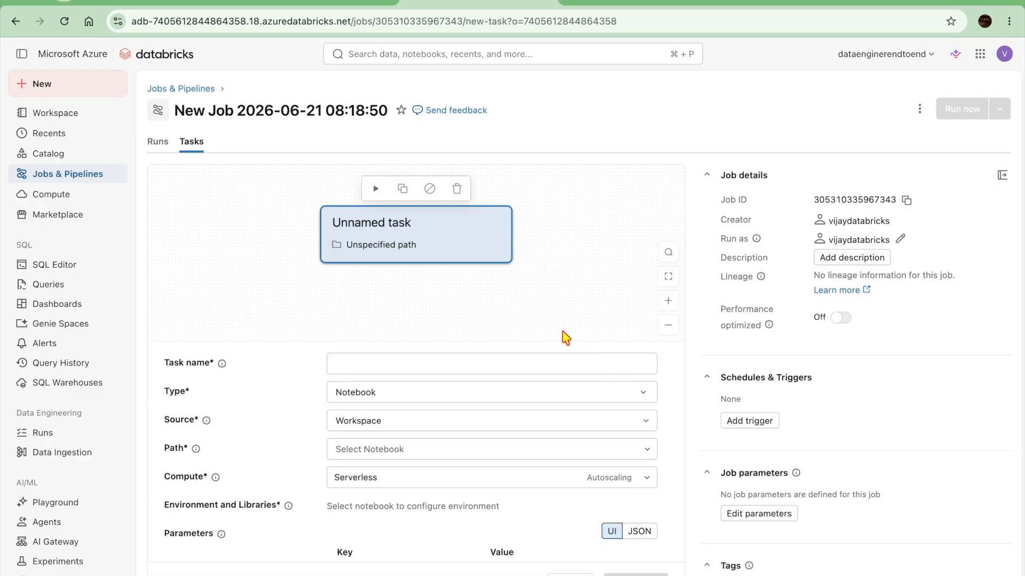
left_click(504, 362)
type("unknow_files")
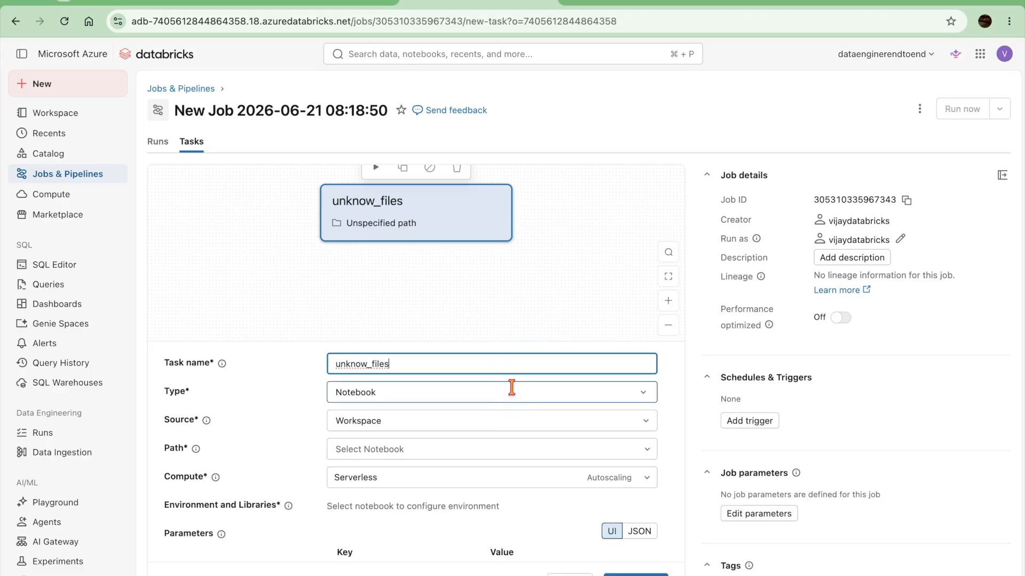
Look through the available task types and source options for the unknow_files task.
left_click(477, 392)
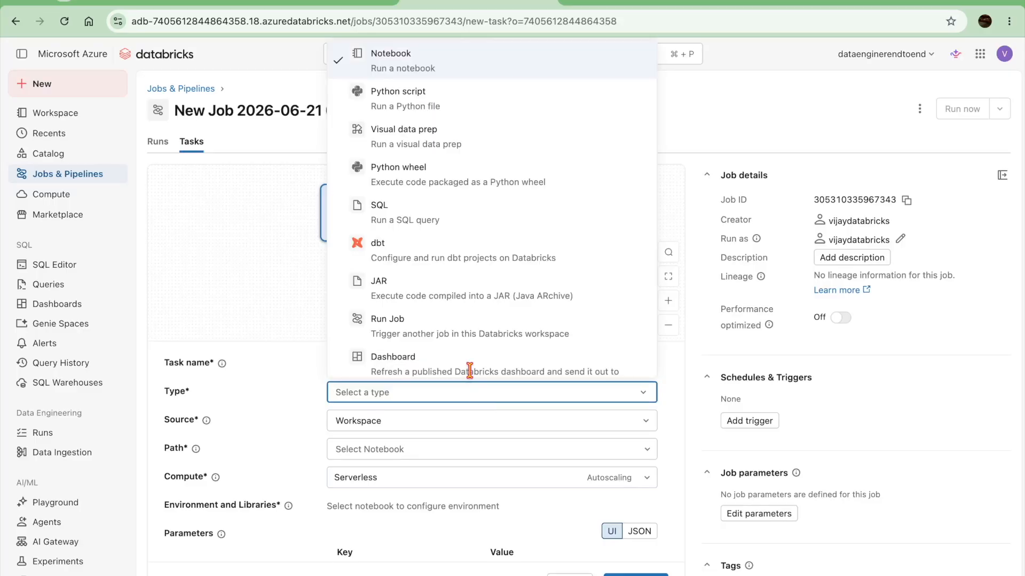
scroll(481, 120, "up", 1)
scroll(481, 115, "down", 1)
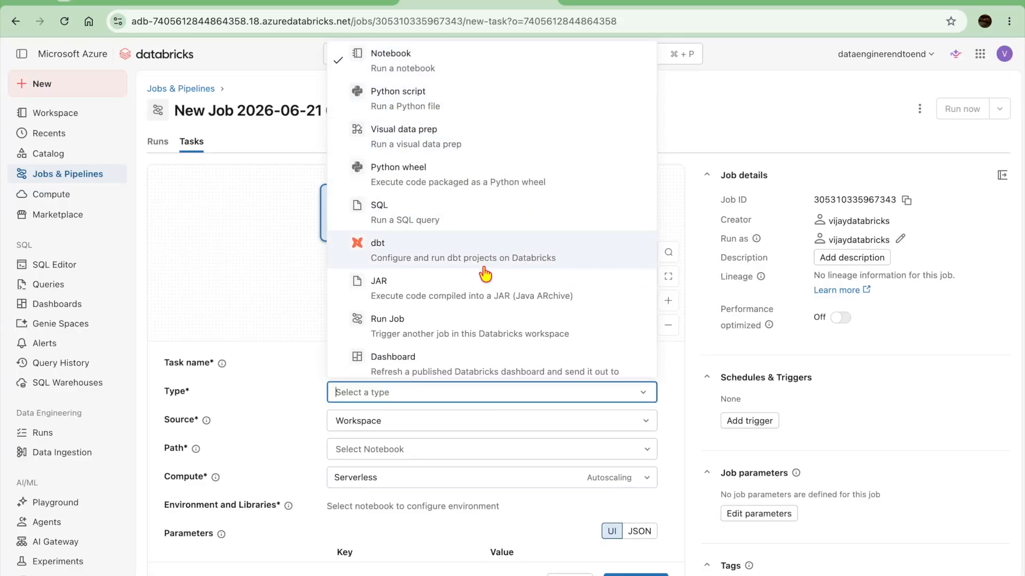
scroll(486, 274, "down", 1)
scroll(453, 423, "down", 3)
scroll(453, 425, "up", 2)
scroll(453, 427, "down", 1)
scroll(421, 405, "up", 2)
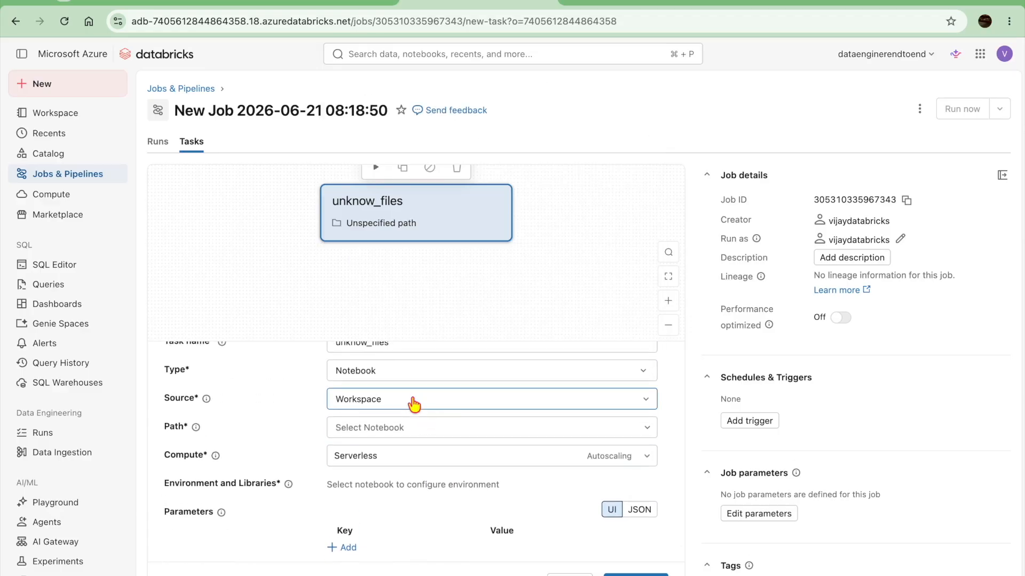
left_click(414, 404)
left_click(414, 405)
left_click(416, 404)
left_click(416, 404)
Set the task's notebook path to 01_discover_unknown_files in the Netflix_End_to_End folder and review the remaining task settings.
left_click(416, 430)
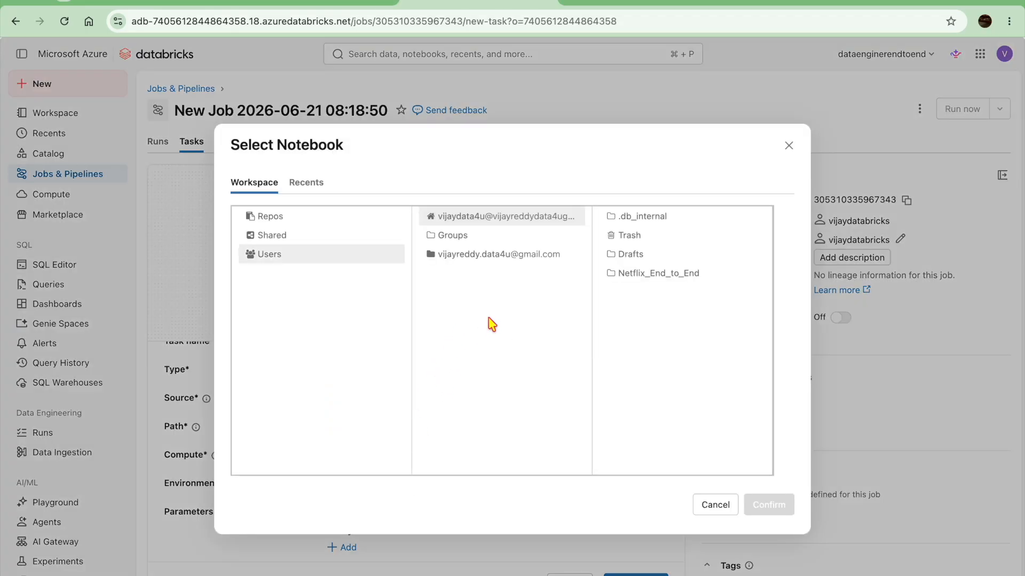
left_click(451, 255)
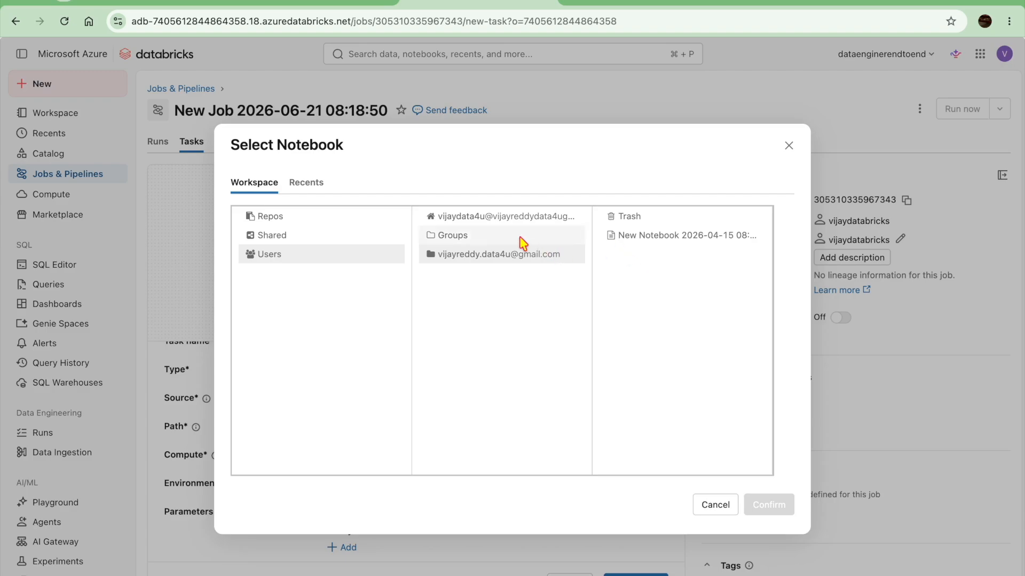
left_click(515, 220)
left_click(635, 274)
left_click(663, 310)
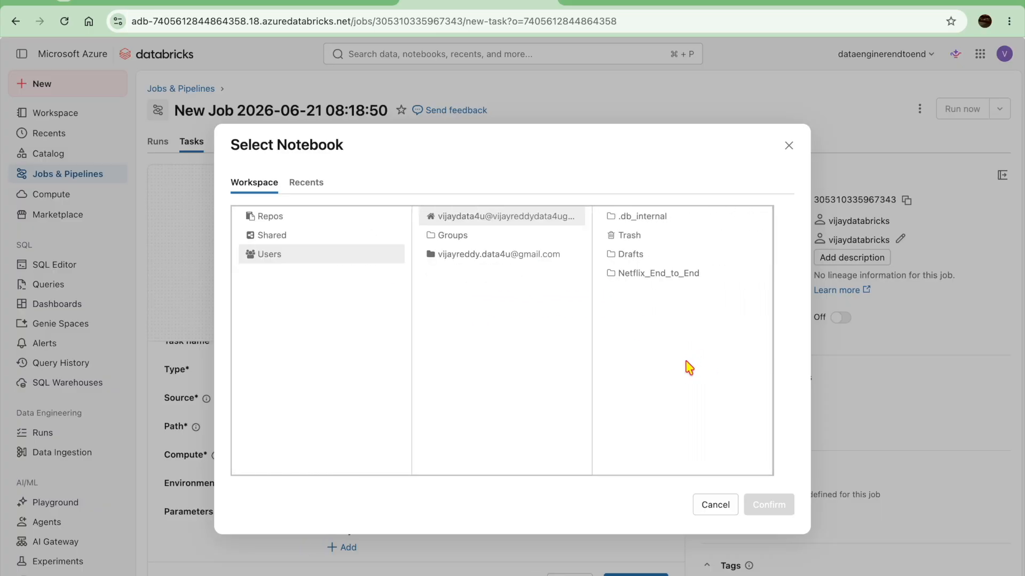
left_click(674, 278)
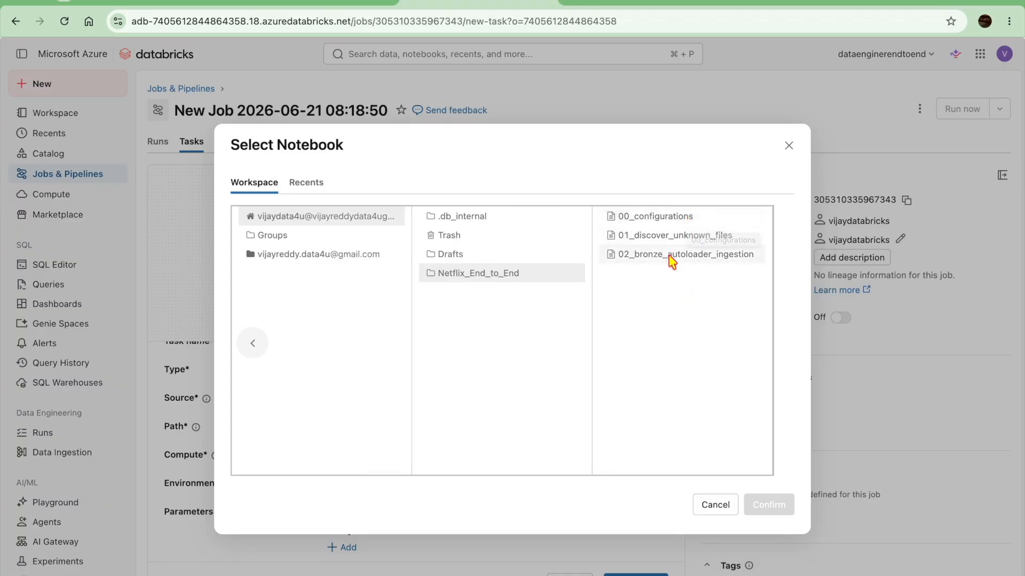
left_click(660, 238)
left_click(771, 507)
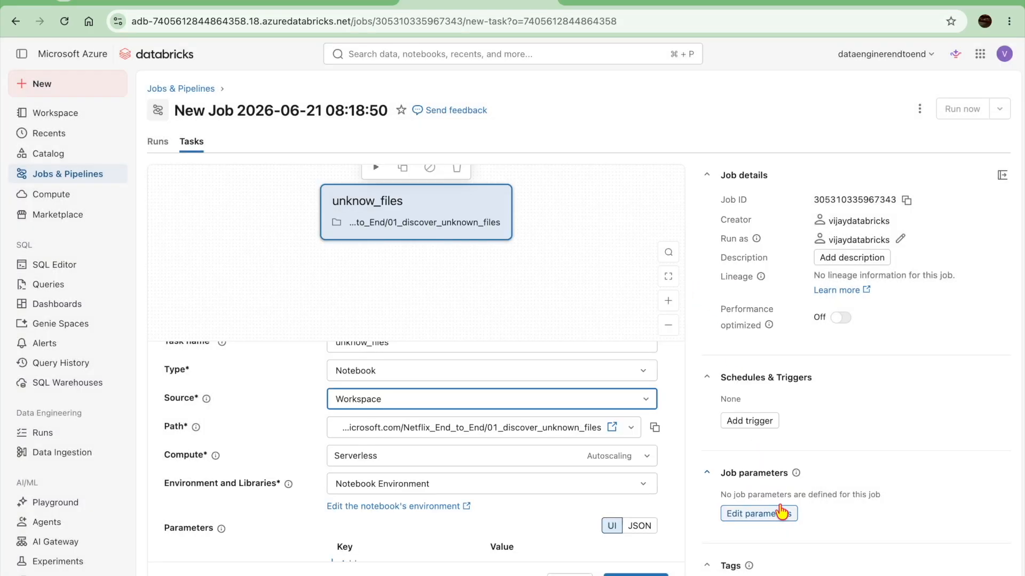
scroll(658, 481, "down", 3)
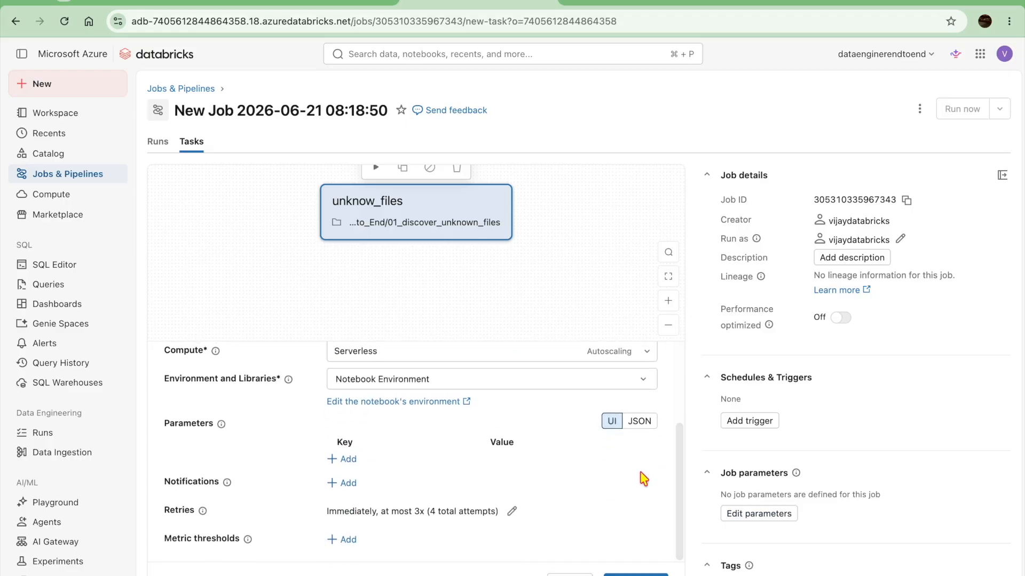
scroll(643, 475, "up", 2)
scroll(643, 477, "up", 2)
scroll(640, 476, "down", 3)
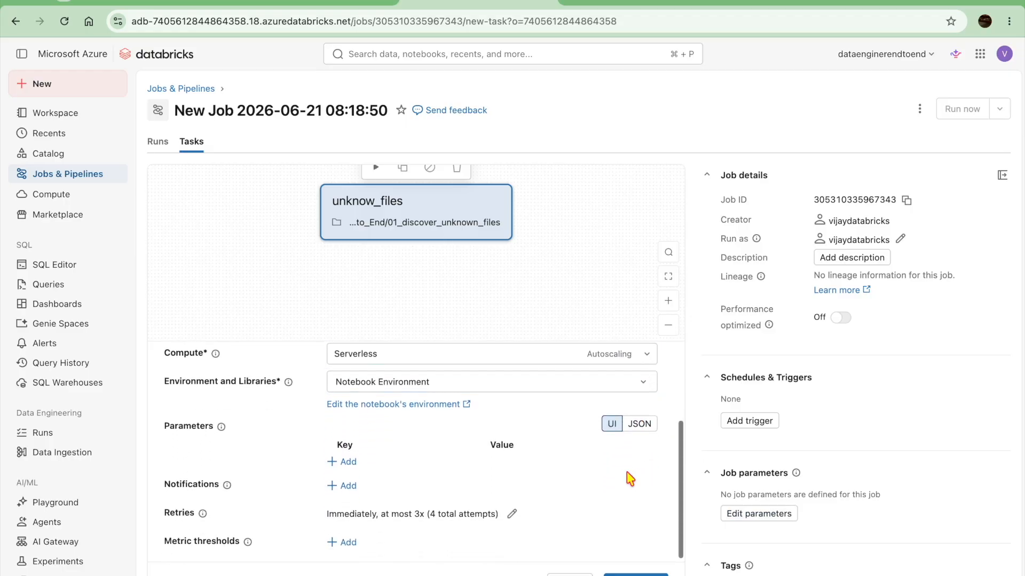
Open the 01_discover_unknown_files notebook from the workspace in a separate browser tab and examine its code for parameters.
mouse_move(18, 135)
right_click(67, 111)
left_click(89, 117)
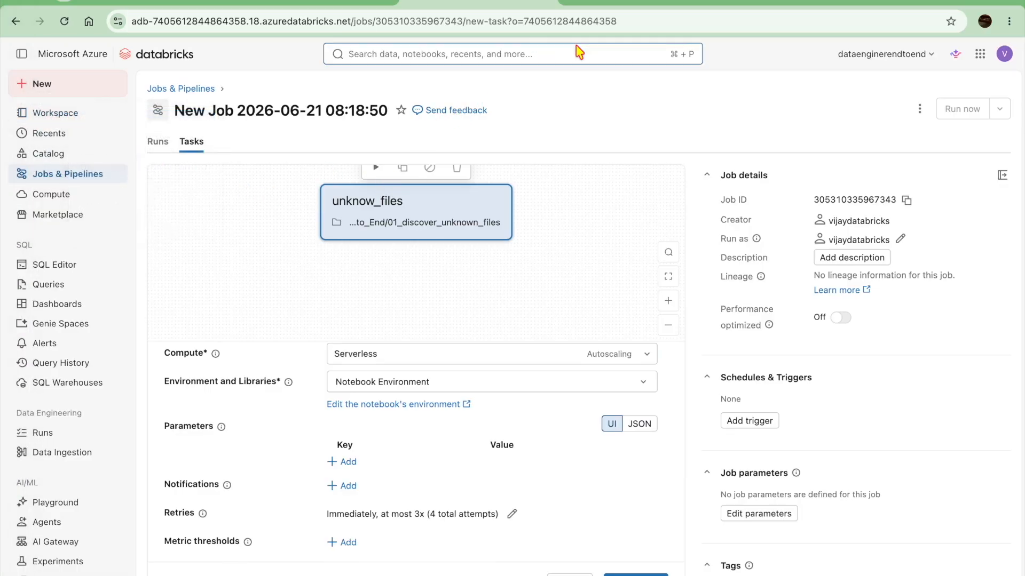
left_click(625, 3)
left_click(416, 216)
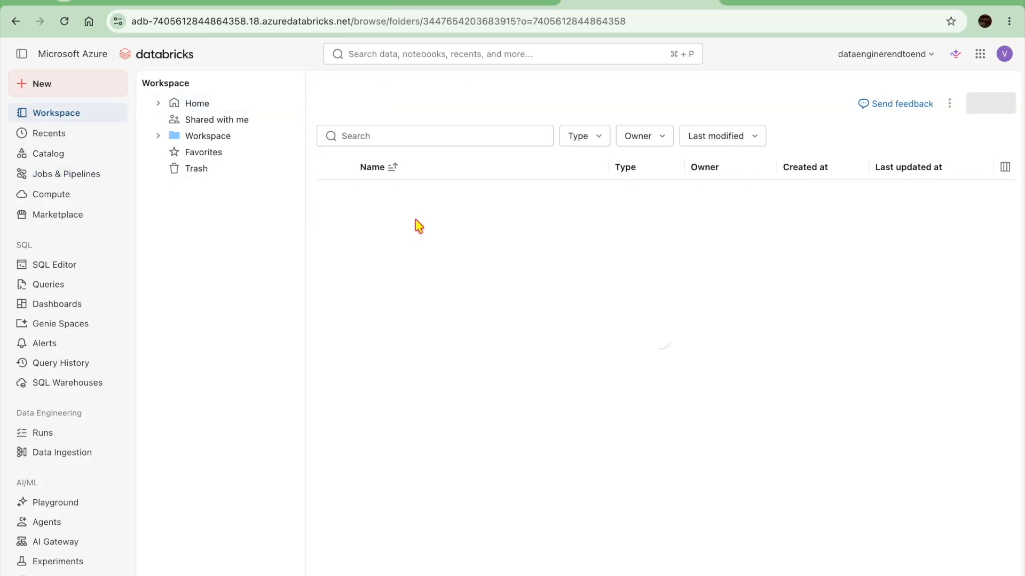
left_click(469, 214)
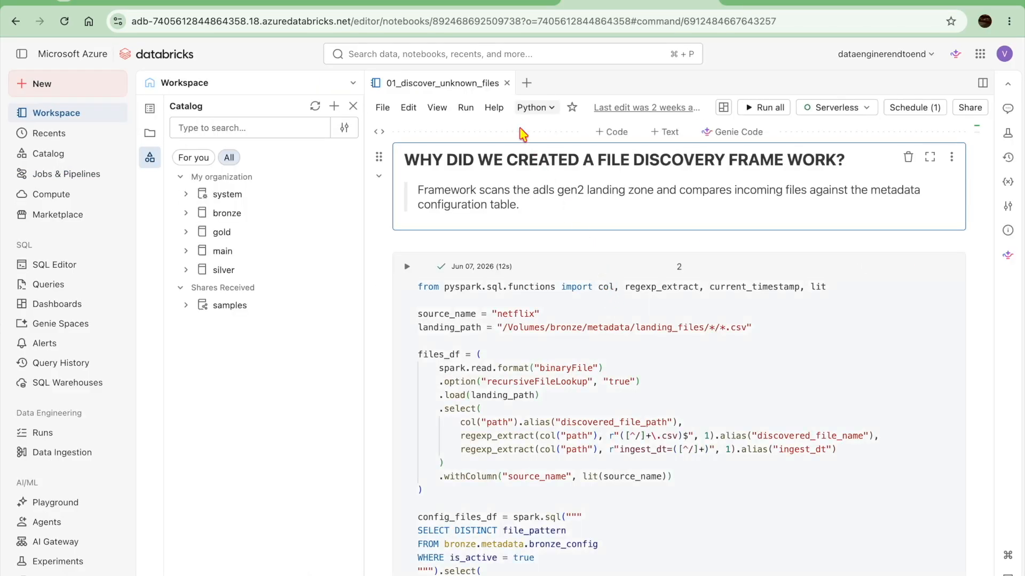
scroll(686, 376, "down", 7)
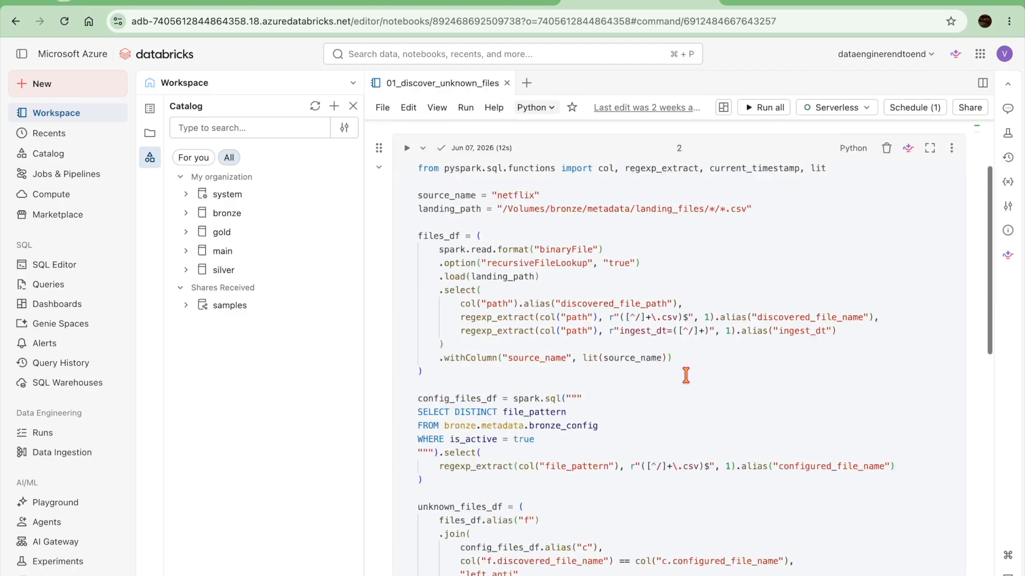
scroll(686, 376, "down", 7)
scroll(686, 376, "up", 15)
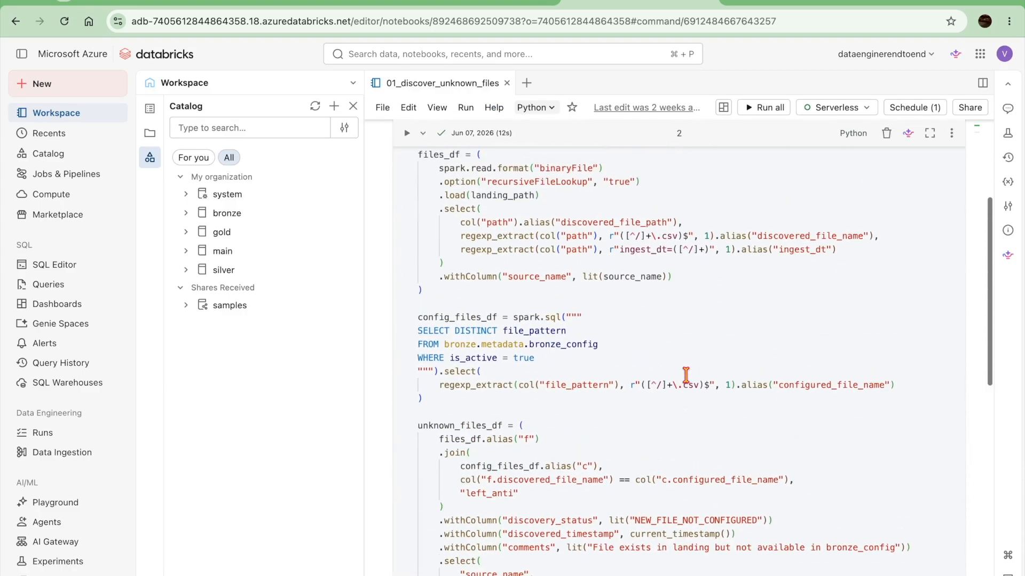
scroll(686, 376, "down", 5)
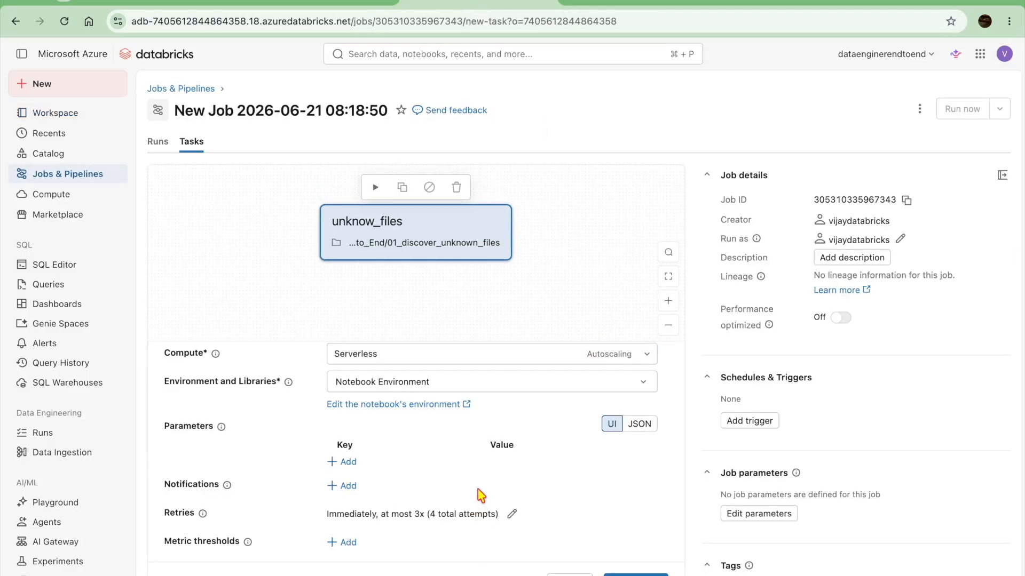
Go back to the job and save the unknow_files task.
scroll(480, 495, "up", 1)
scroll(481, 495, "up", 2)
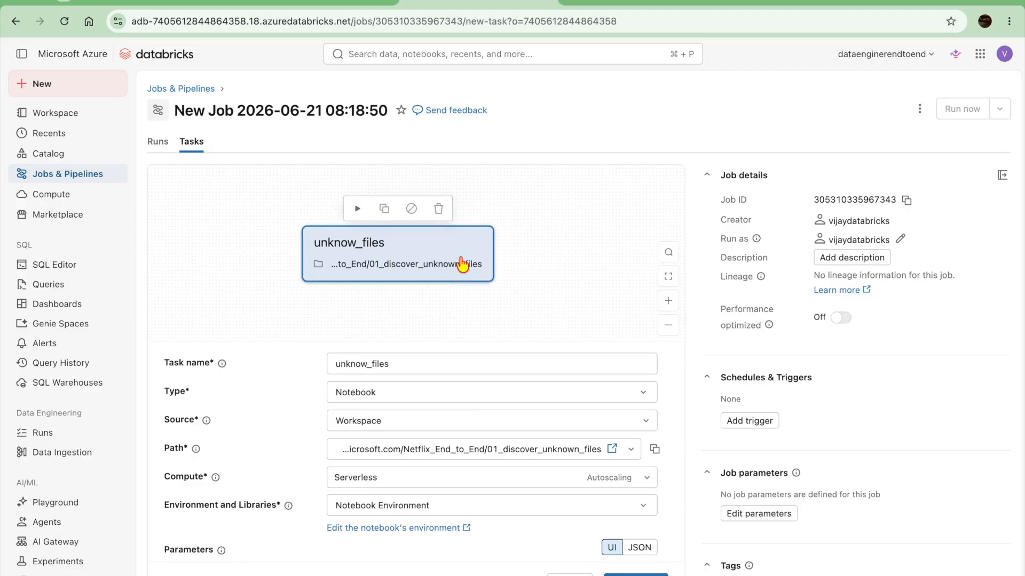
left_click(504, 307)
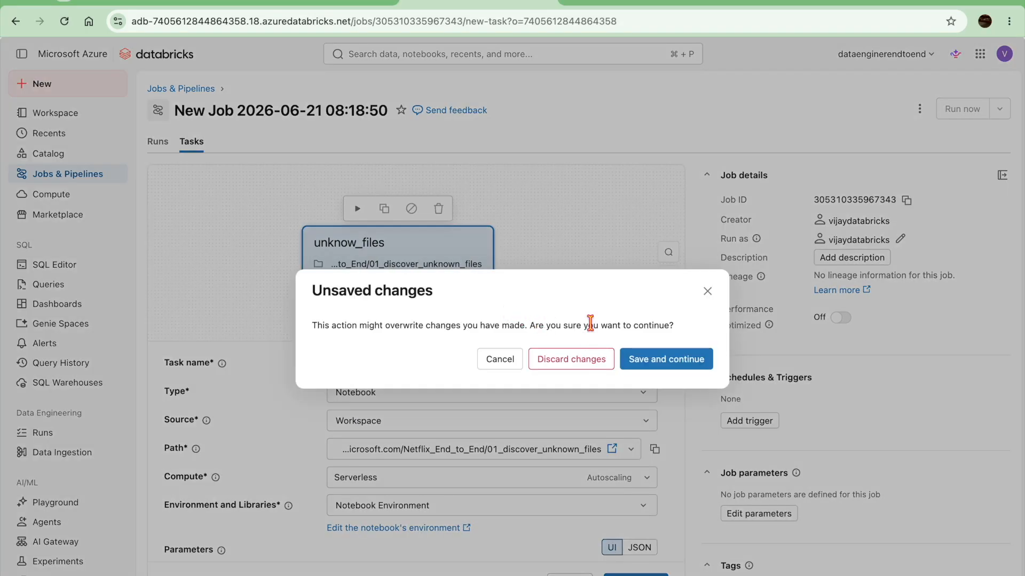
left_click(707, 292)
left_click(517, 307)
left_click(625, 359)
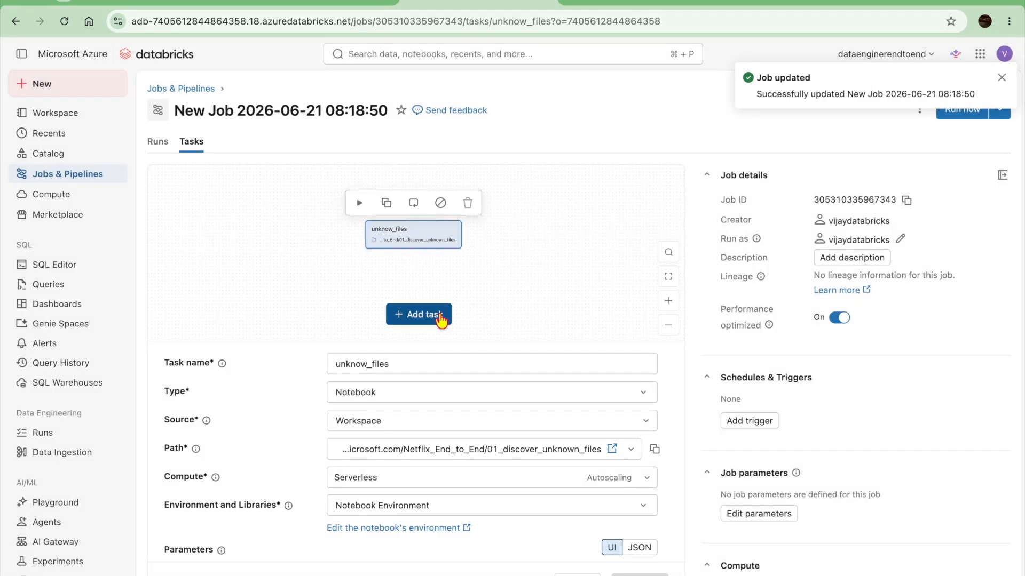
Add a second notebook task after unknow_files and name it Netflix_load.
left_click(446, 316)
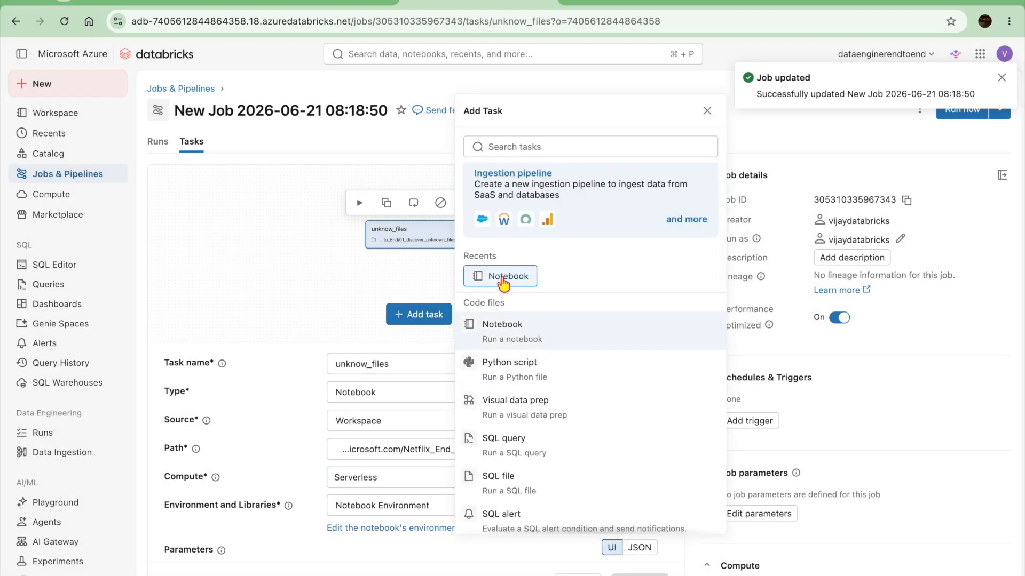
left_click(499, 341)
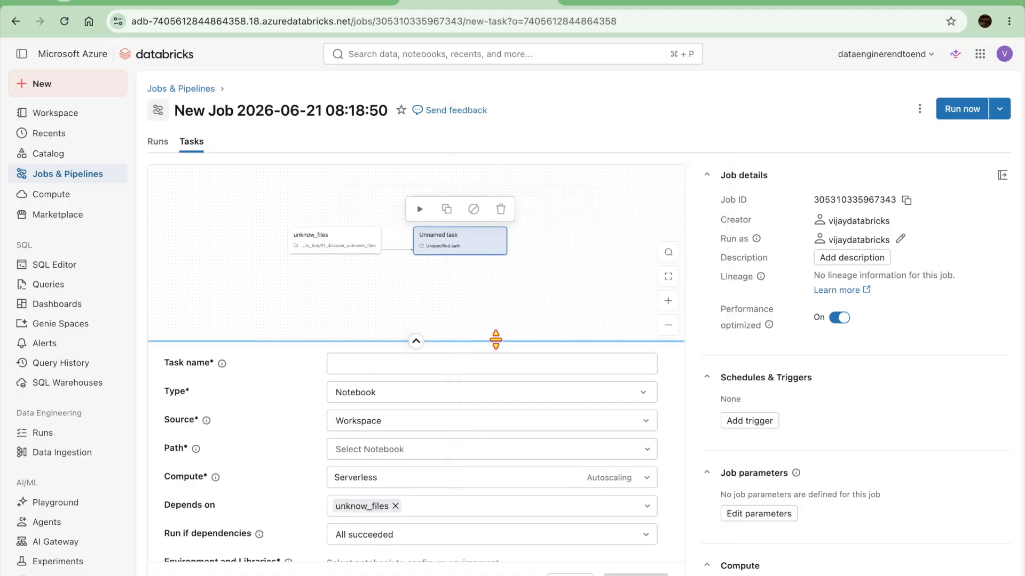
left_click(392, 363)
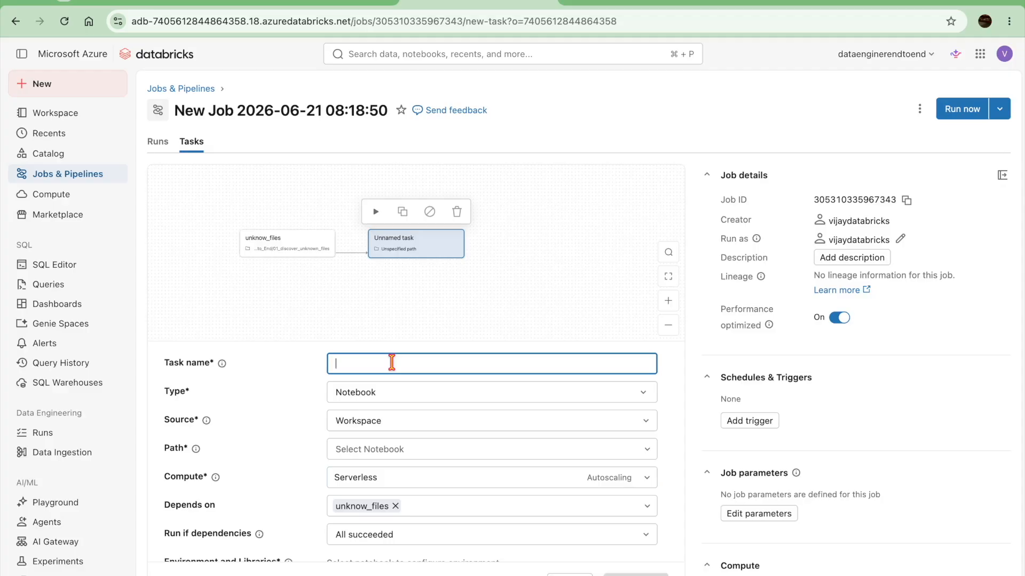
type("Netflix_load")
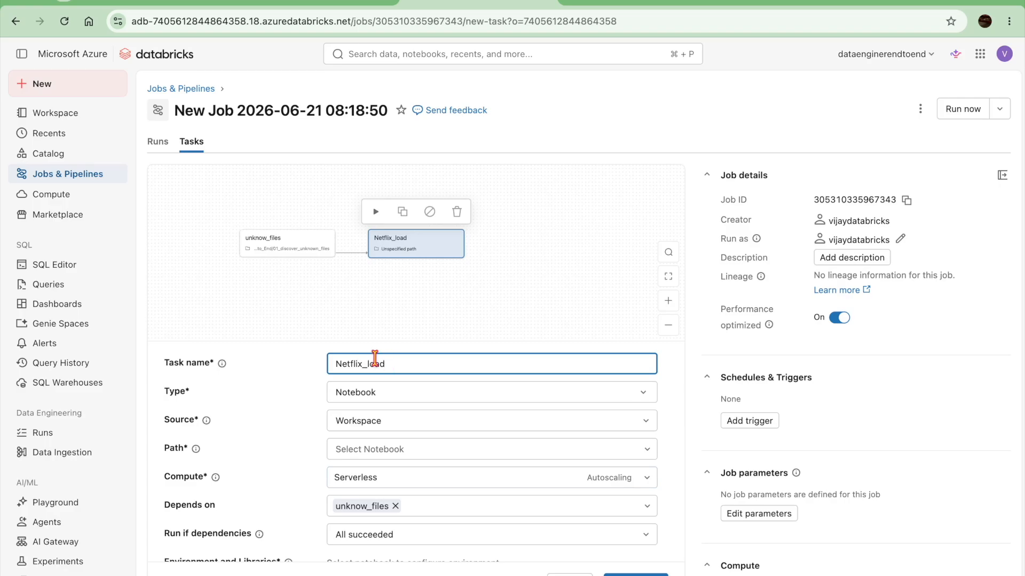
Set the Netflix_load task's notebook path to 02_bronze_autoloader_ingestion and review its remaining settings.
scroll(457, 373, "down", 3)
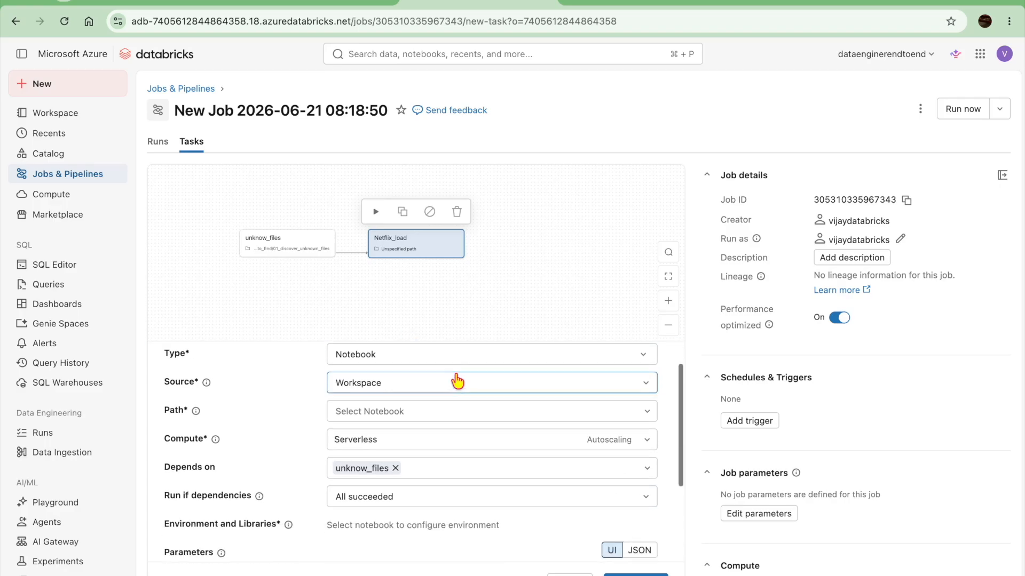
left_click(450, 383)
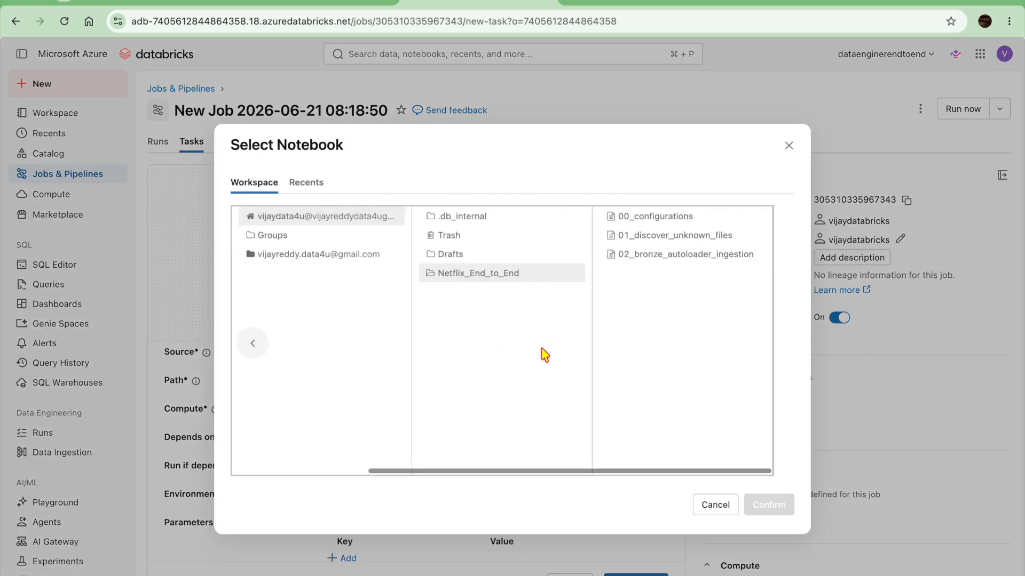
left_click(643, 256)
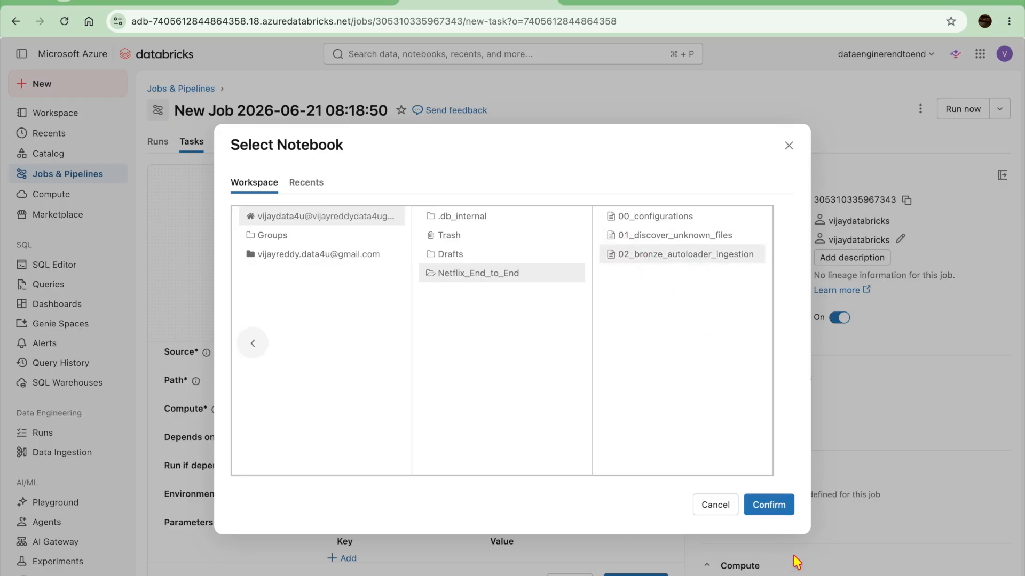
left_click(768, 505)
scroll(608, 495, "down", 1)
scroll(607, 495, "down", 1)
scroll(451, 501, "down", 3)
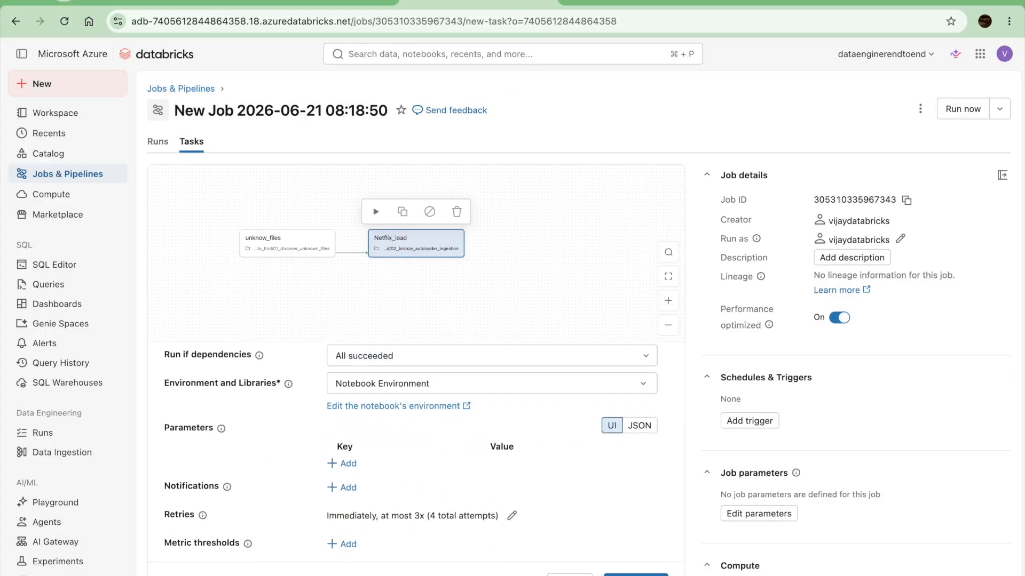
Open the 02_bronze_autoloader_ingestion notebook in the workspace and examine its dataset_name and source_name parameters, code and output.
left_click(584, 1)
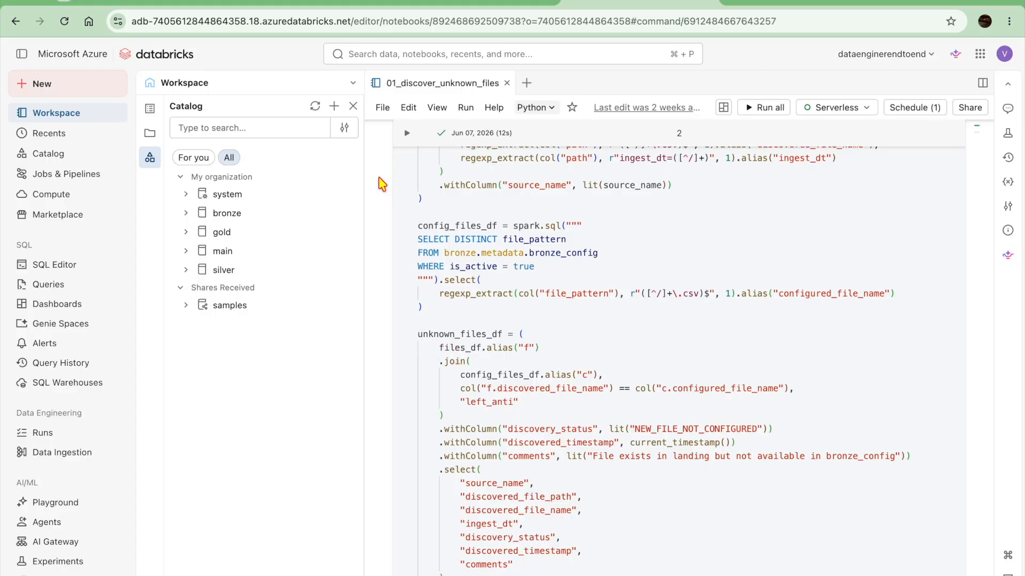
left_click(82, 117)
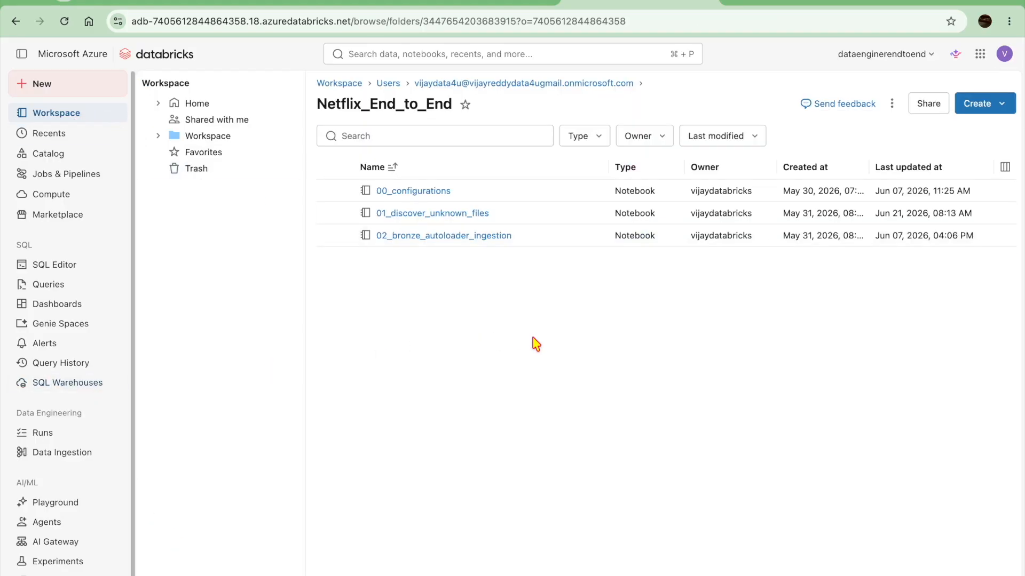
left_click(496, 237)
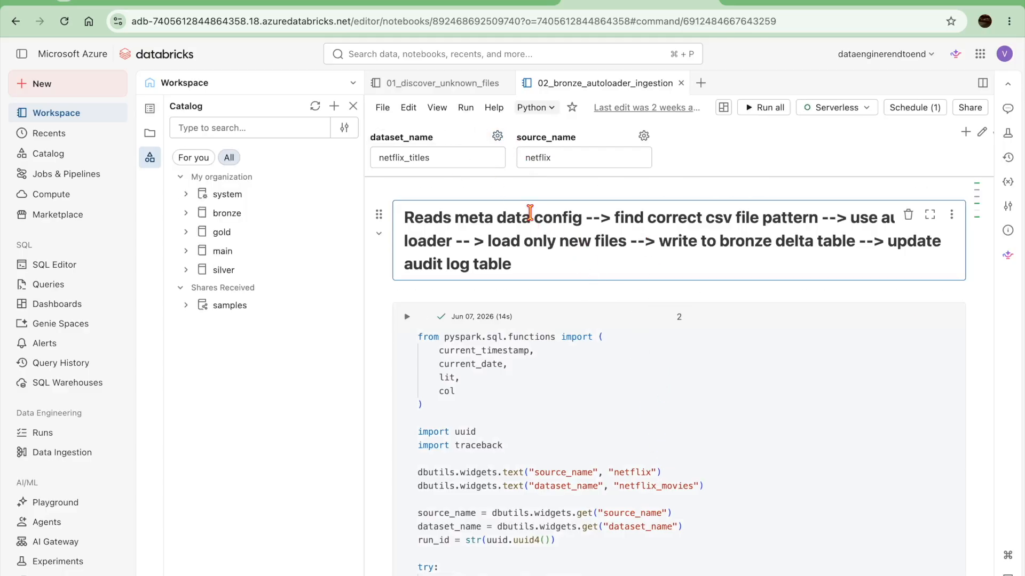
left_click_drag(439, 137, 370, 134)
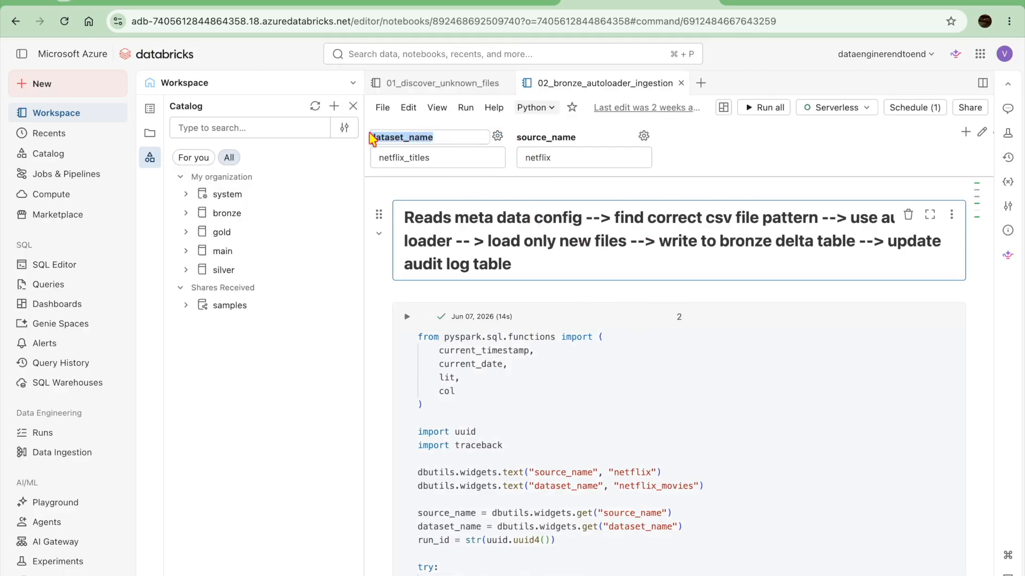
left_click(591, 137)
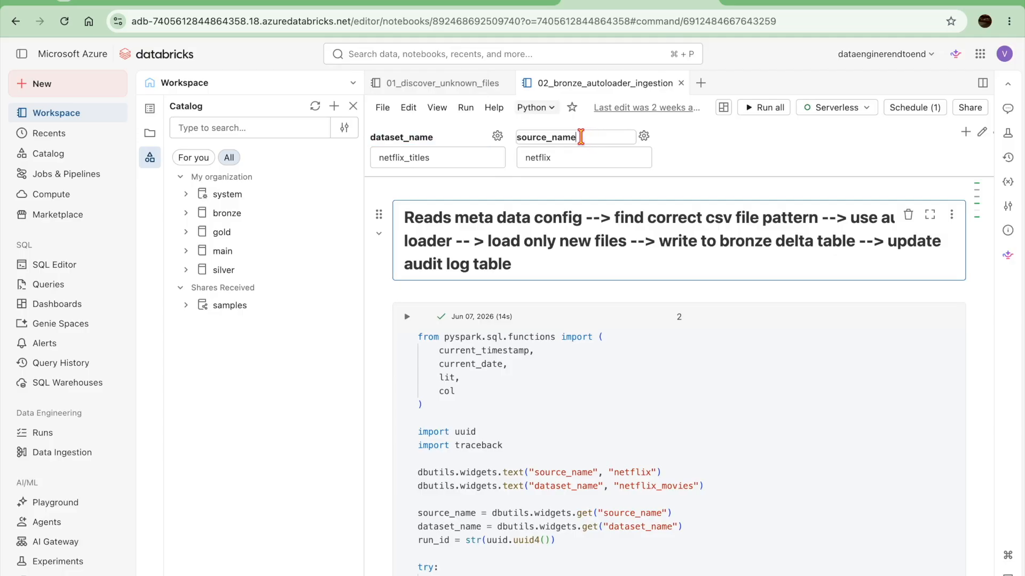
left_click_drag(588, 138, 518, 134)
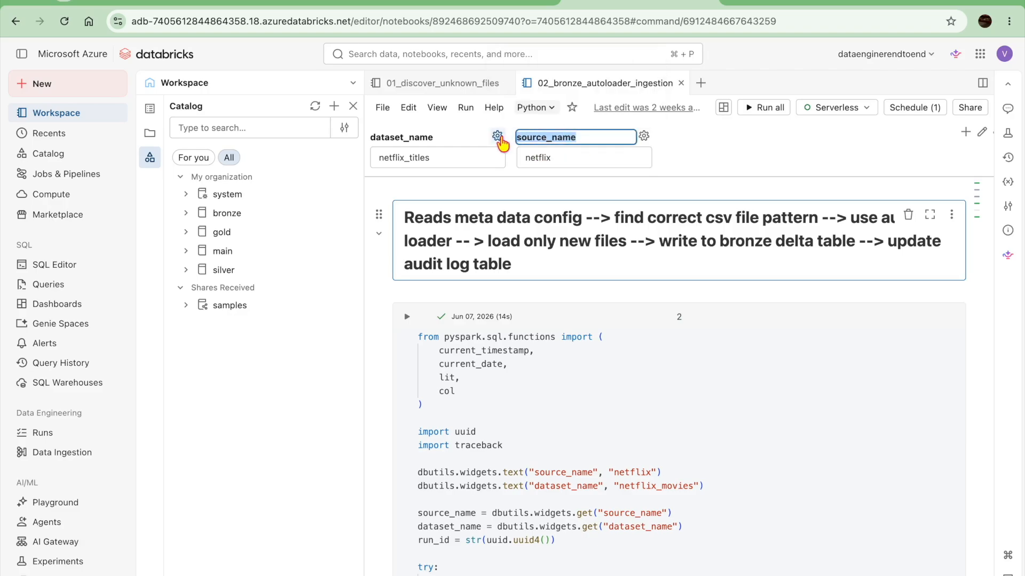
left_click(435, 137)
left_click_drag(435, 137, 354, 138)
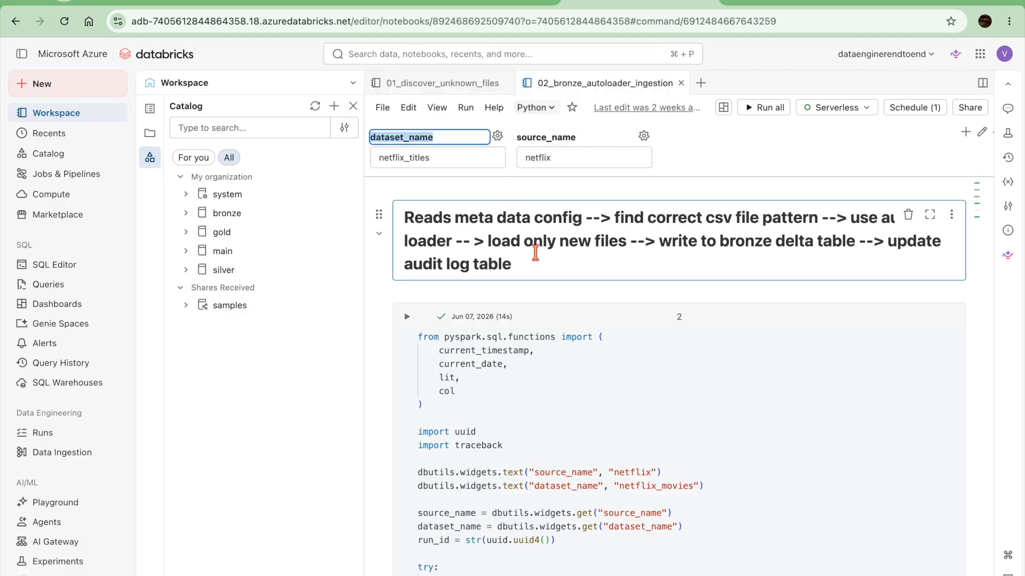
scroll(612, 352, "down", 3)
scroll(613, 352, "down", 15)
scroll(612, 352, "up", 3)
scroll(613, 353, "up", 10)
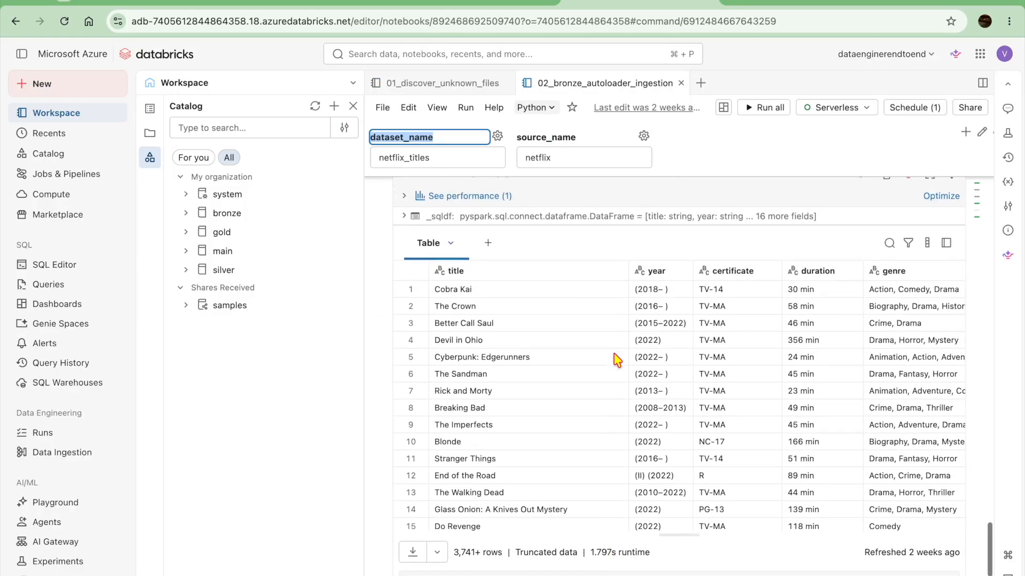
Examine the bronze_config query output in the 02_bronze_autoloader_ingestion notebook, comparing the netflix source_name and dataset_name entries.
scroll(614, 360, "down", 1)
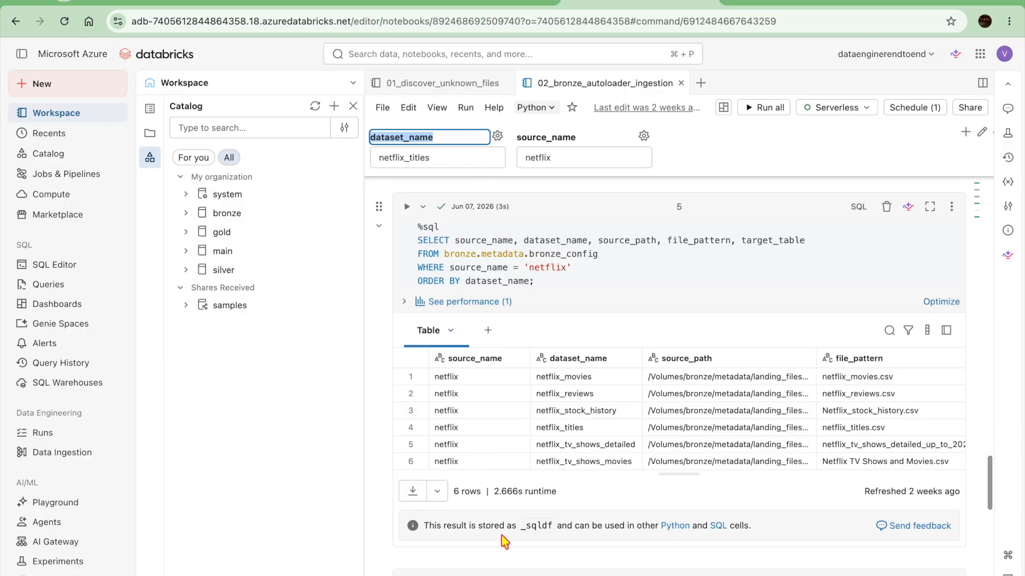
scroll(582, 449, "down", 1)
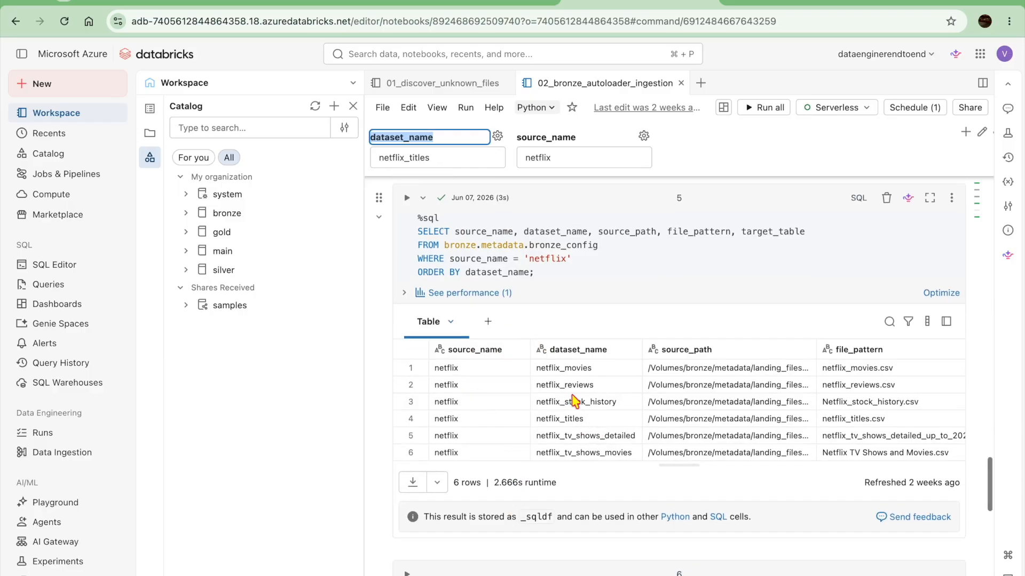
left_click(449, 369)
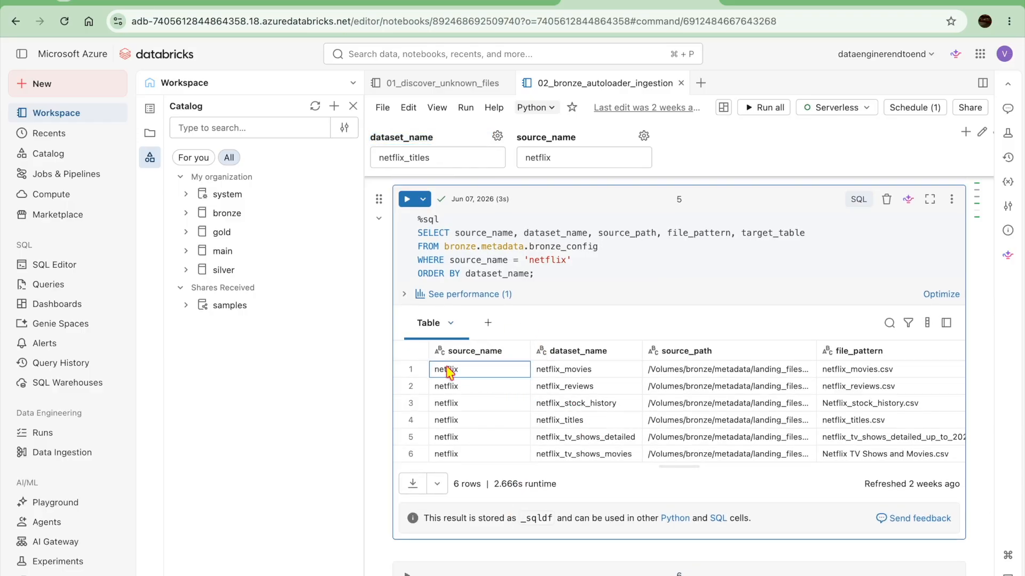
scroll(561, 384, "up", 1)
left_click(570, 377)
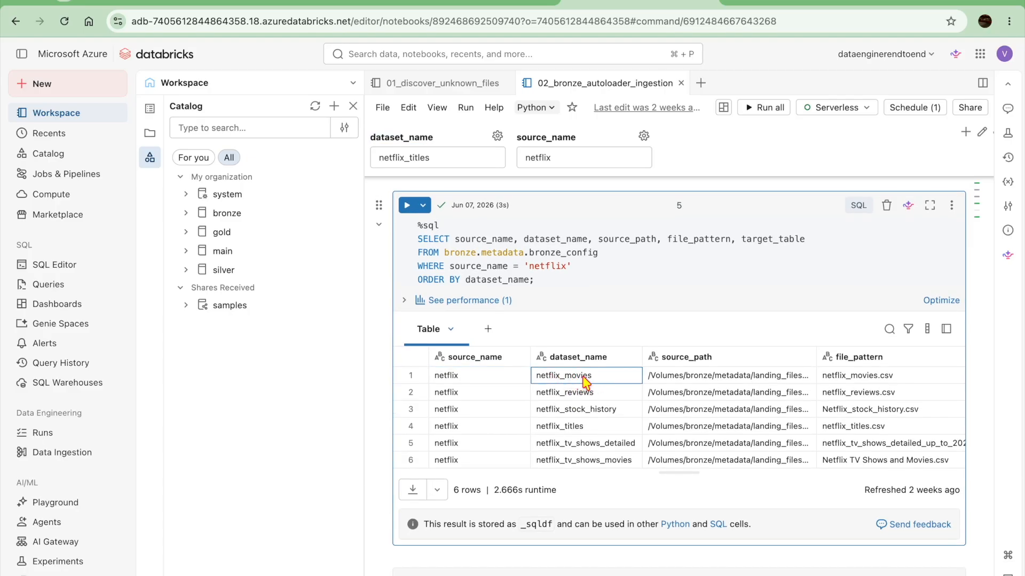
scroll(588, 390, "down", 1)
scroll(608, 411, "up", 2)
scroll(619, 457, "up", 2)
scroll(614, 456, "down", 3)
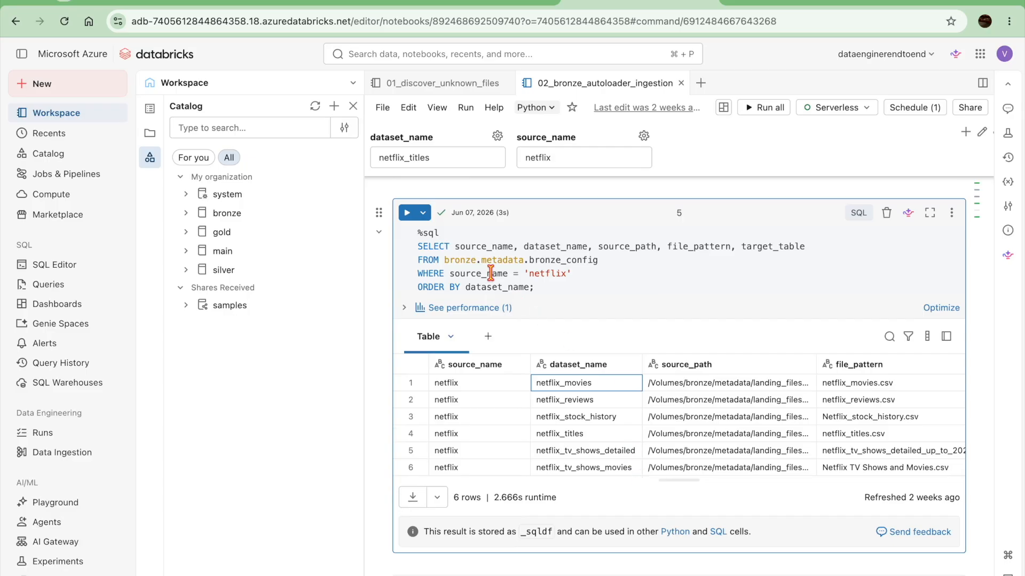
Copy the dataset_name parameter name from the notebook and add it as a parameter key on the job's Netflix_load task.
left_click_drag(440, 157, 371, 163)
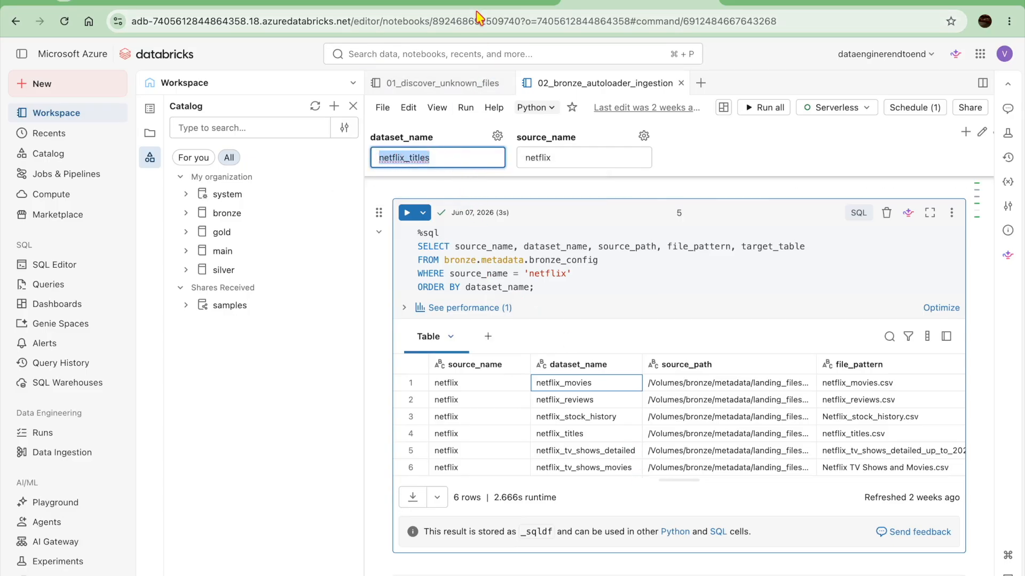
left_click_drag(435, 137, 377, 138)
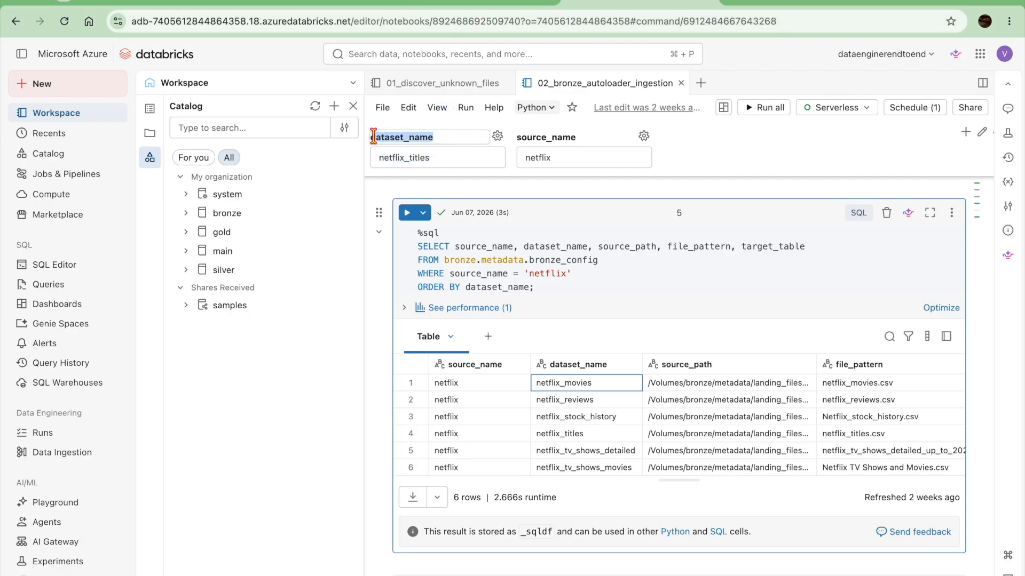
left_click(516, 2)
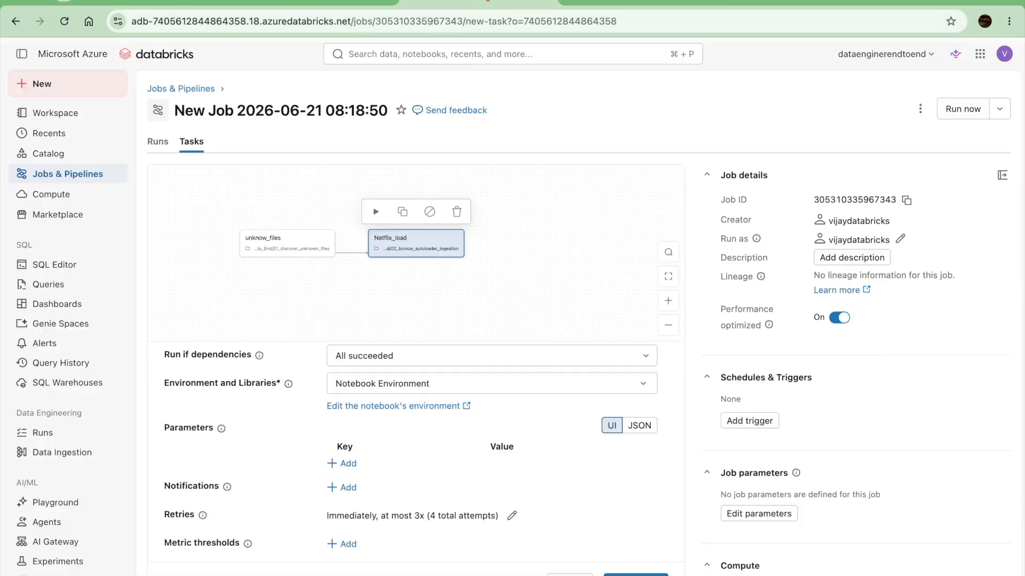
left_click(347, 463)
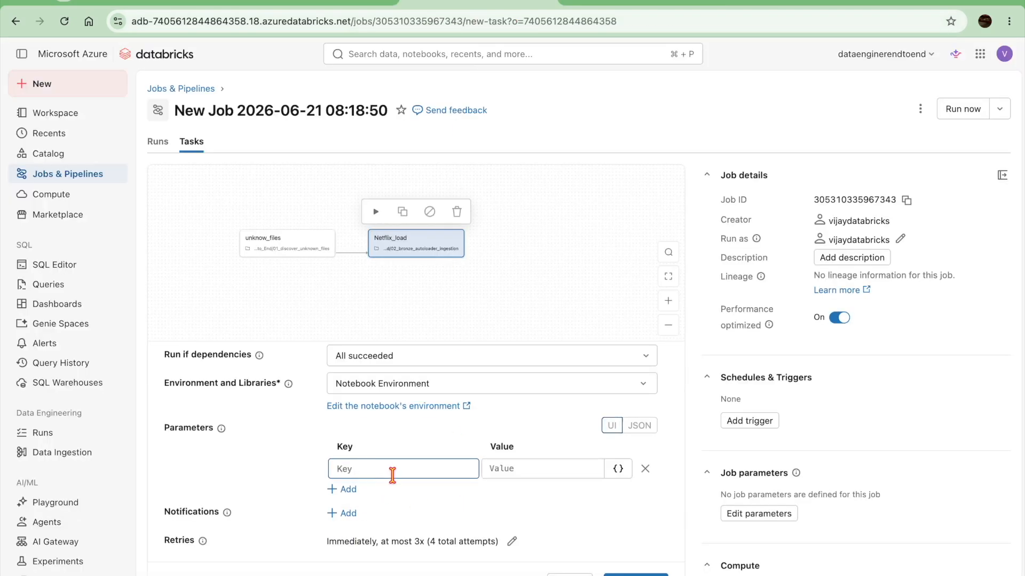
type("dataset_name")
left_click(556, 468)
Set the dataset_name parameter's value to netflix_titles, copied from the notebook's bronze_config query results.
left_click(626, 5)
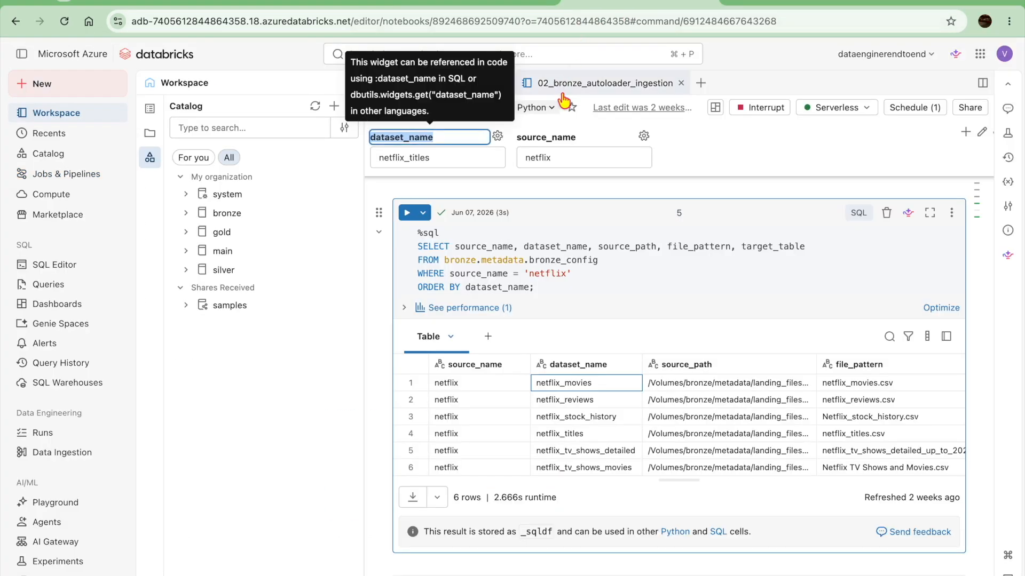
left_click(470, 156)
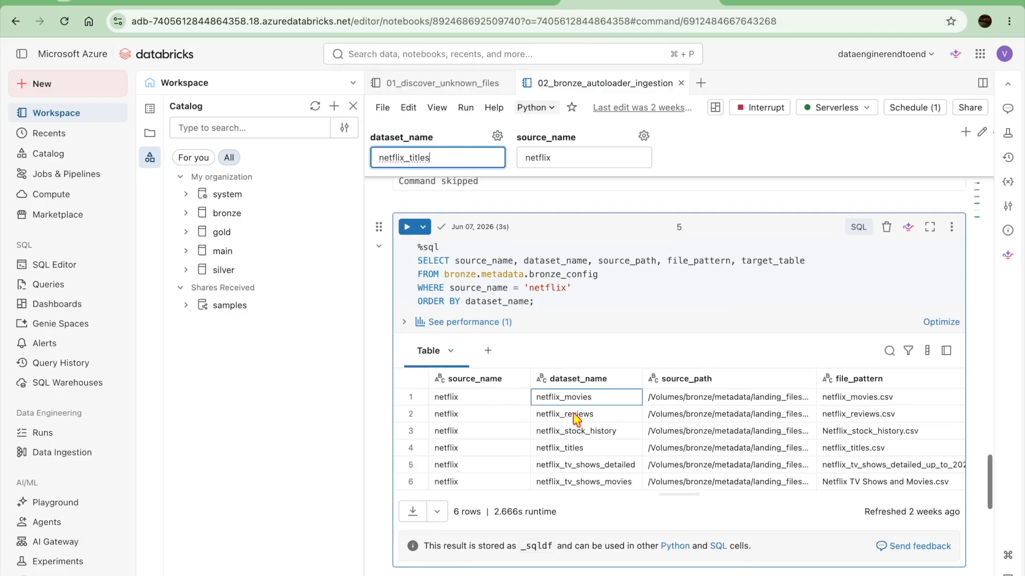
left_click(599, 458)
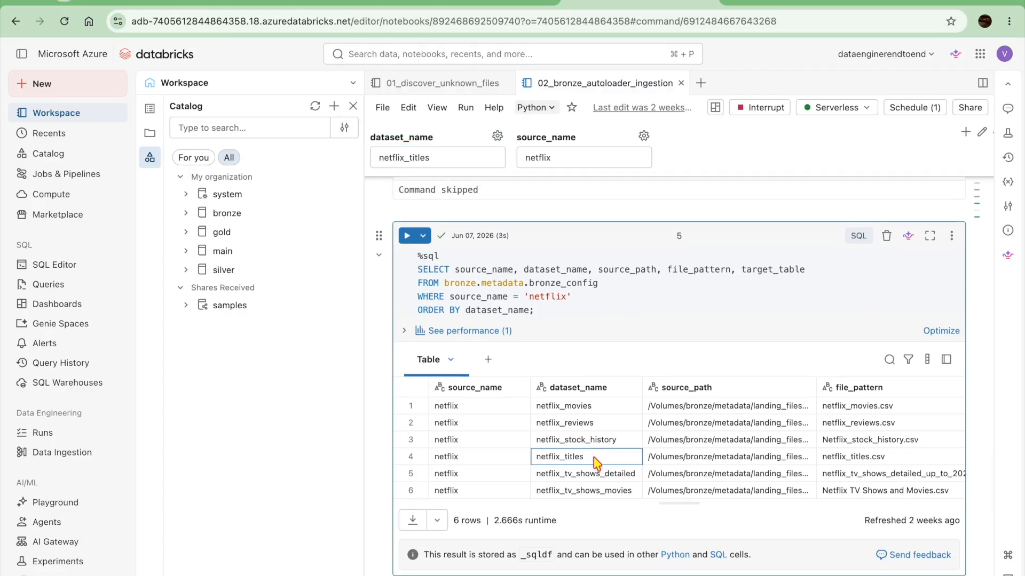
left_click_drag(536, 457, 578, 458)
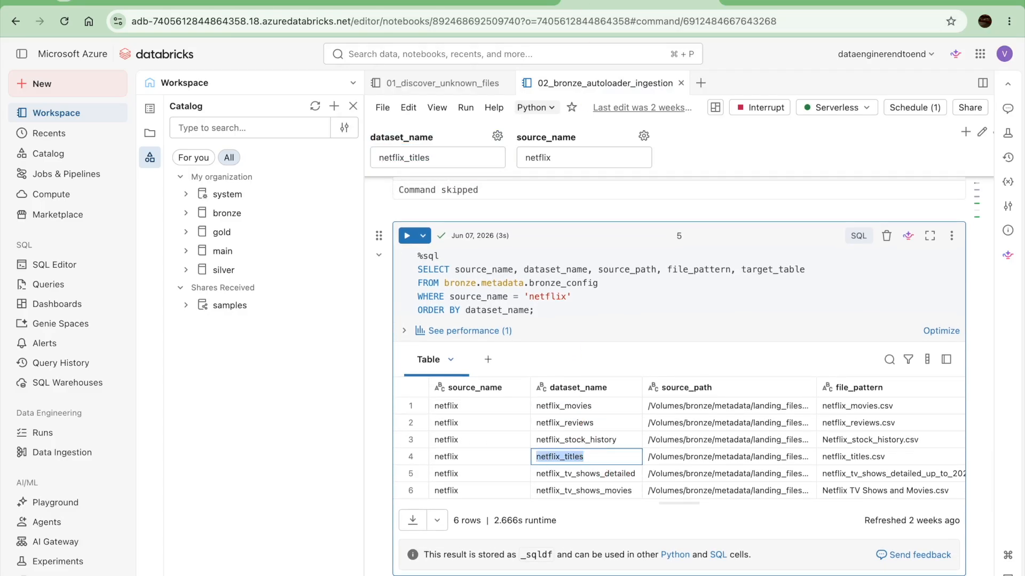
left_click(530, 4)
left_click(487, 471)
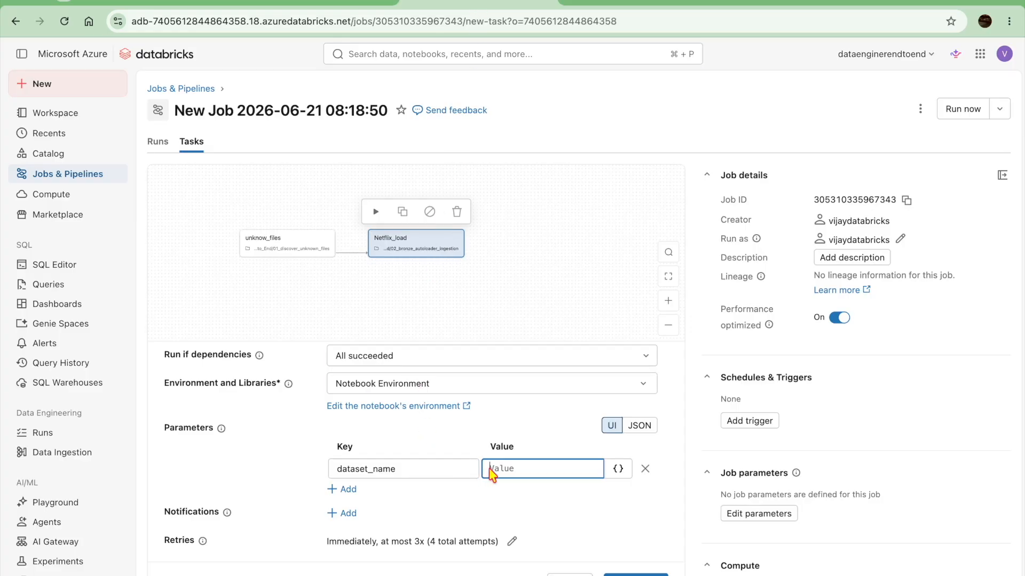
type("netflix_titles")
Add a second parameter to the Netflix_load task with the key source_name, copied from the notebook.
left_click(344, 488)
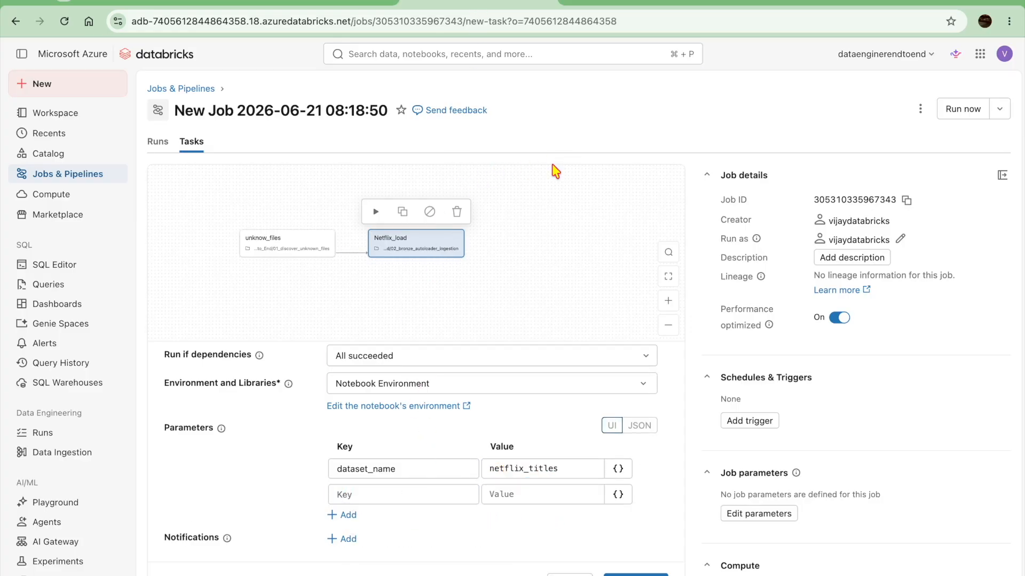
left_click(624, 3)
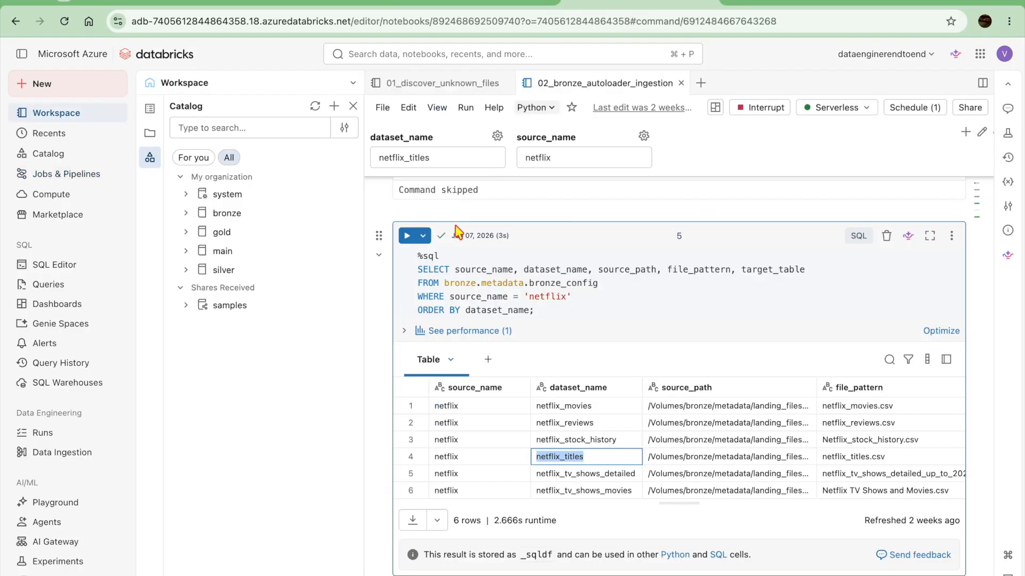
left_click(581, 138)
key("super+c")
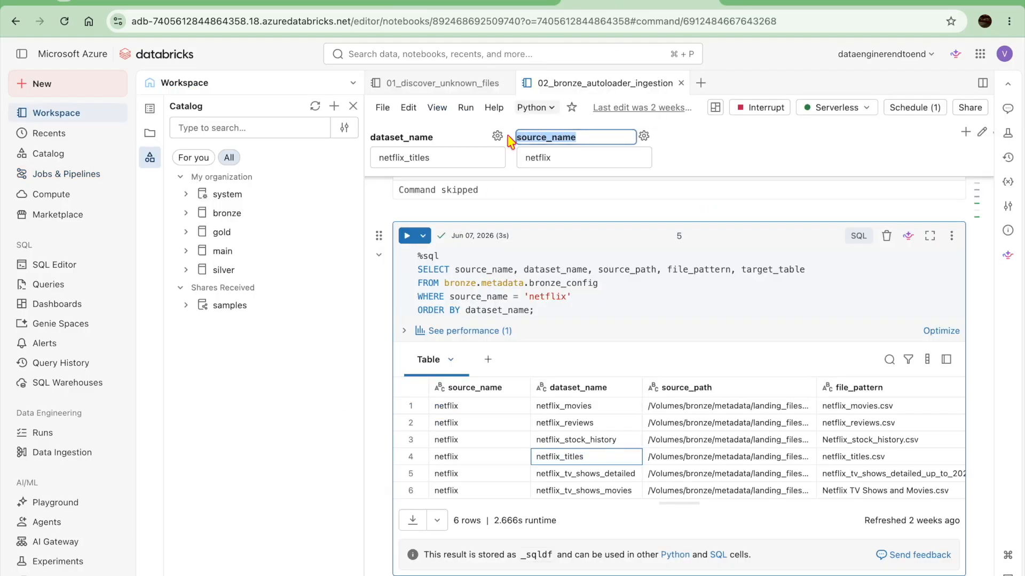
left_click(443, 4)
left_click(421, 494)
key("super+v")
left_click(534, 495)
Set the source_name parameter's value to netflix, copied from the notebook's query results, and save the Netflix_load task.
left_click(625, 3)
double_click(452, 407)
key("super+c")
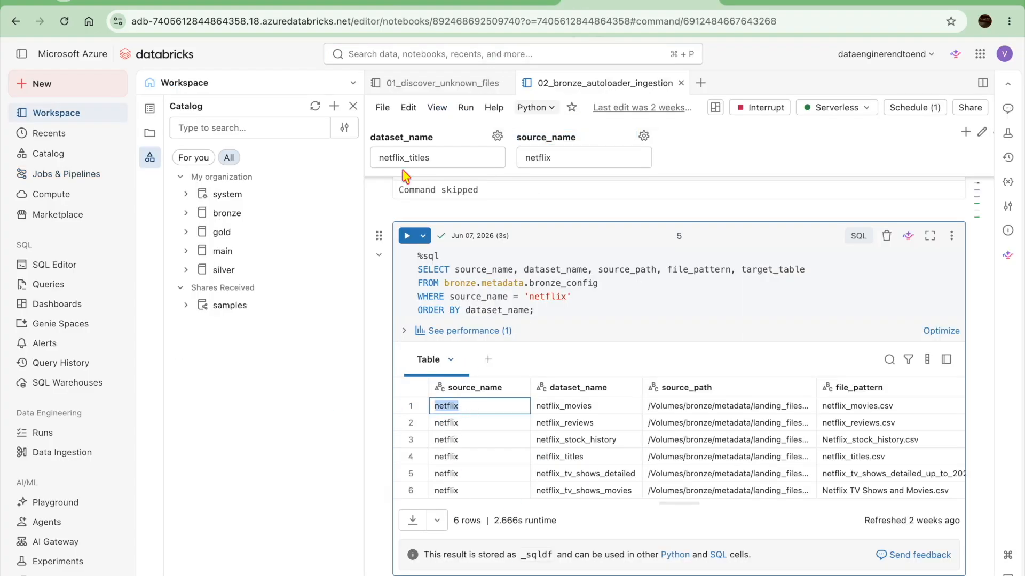
left_click(469, 6)
key("super+v")
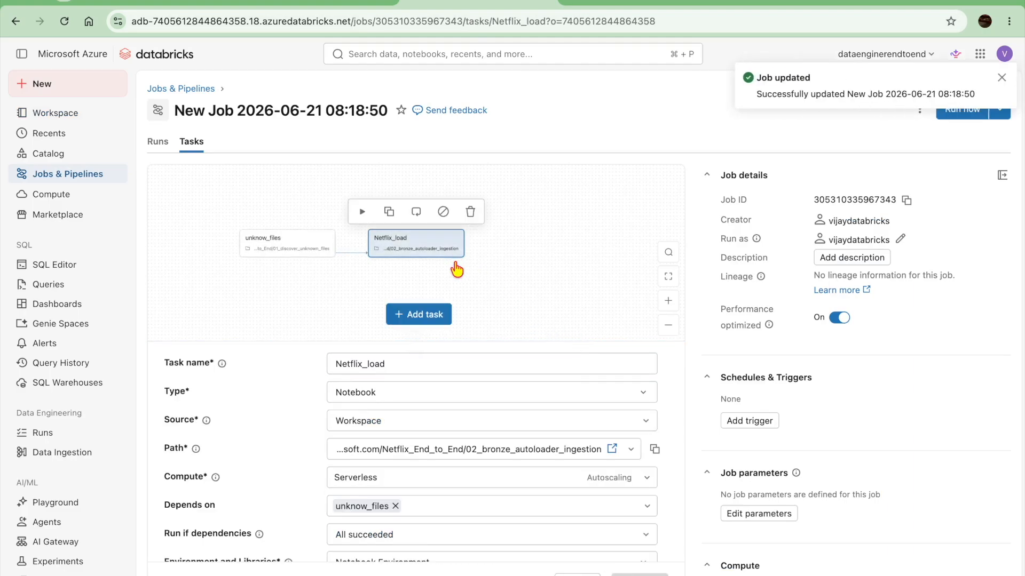
left_click(423, 314)
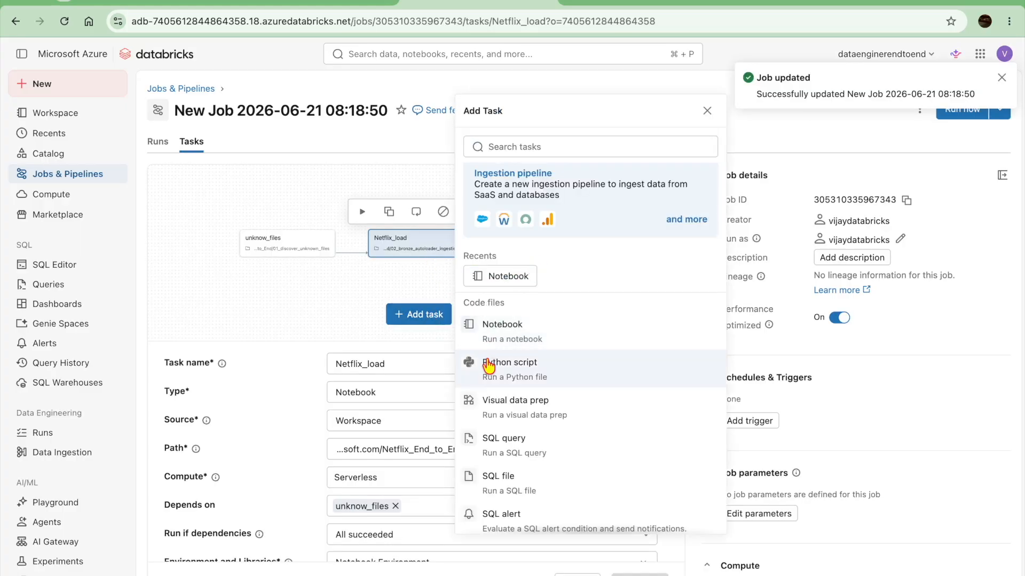
left_click(494, 342)
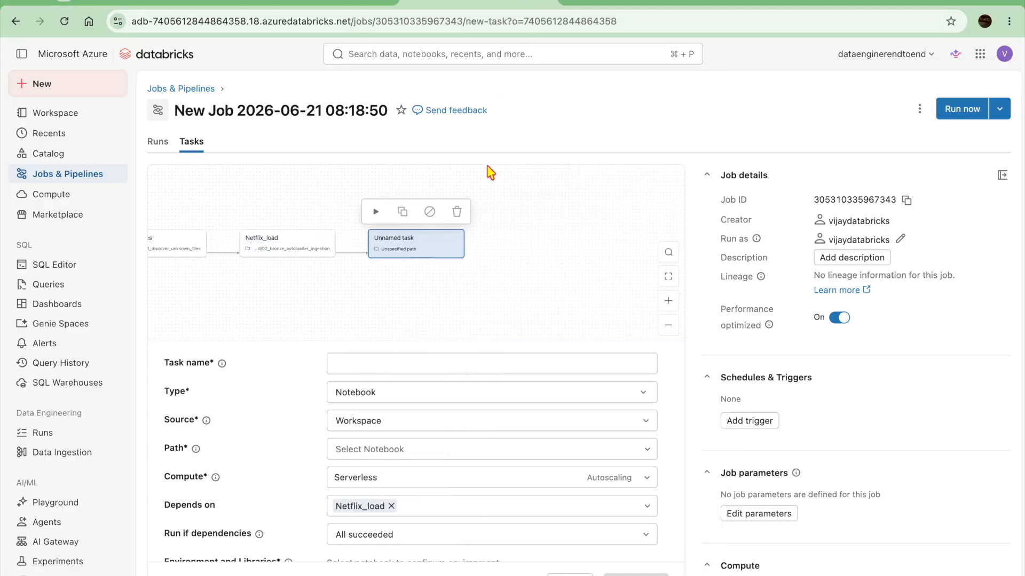
left_click_drag(356, 297, 466, 304)
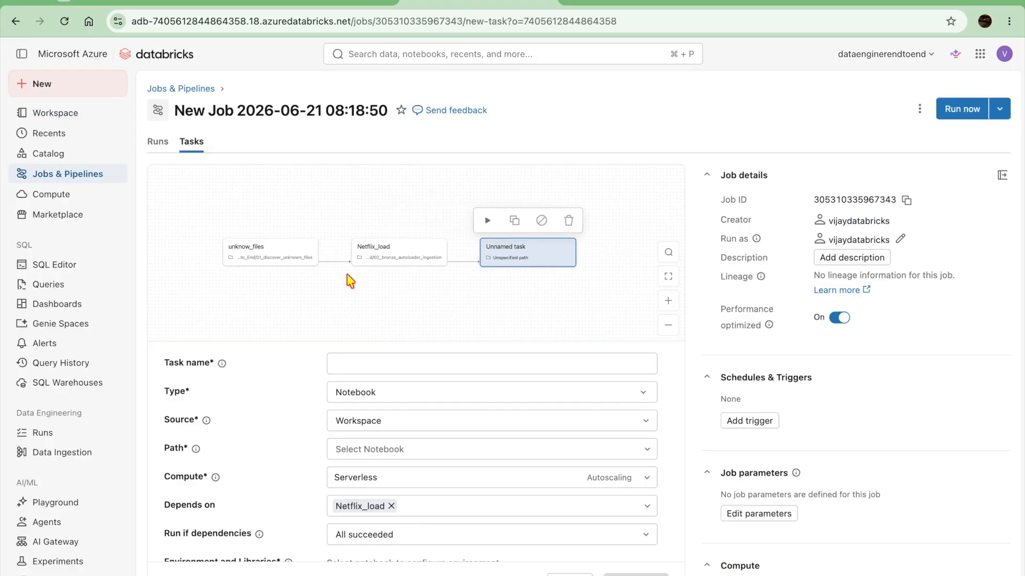
Review the unknow_files and Netflix_load task settings, comparing their notebook paths, dependencies, run conditions and parameters.
left_click(261, 260)
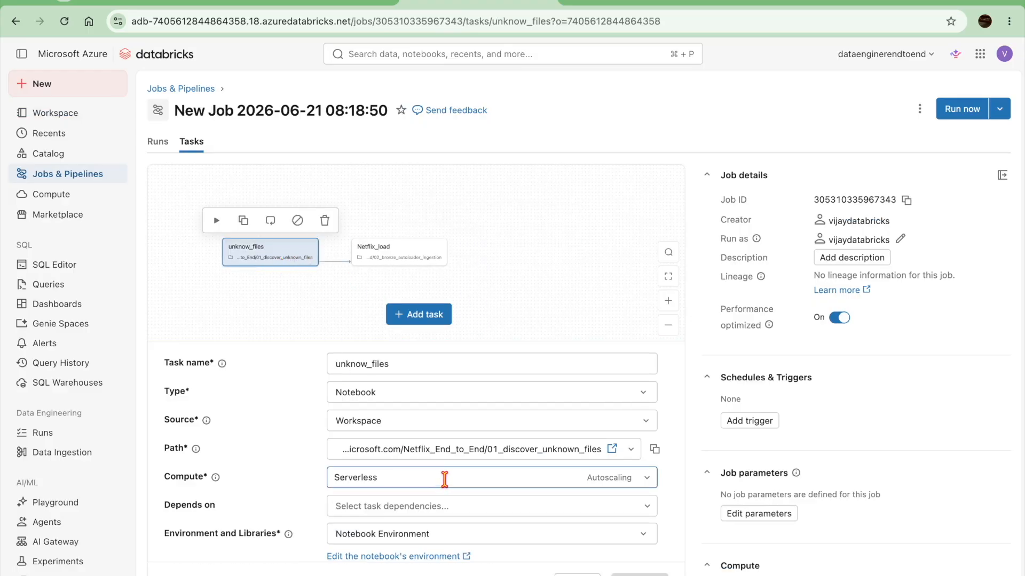
scroll(446, 480, "down", 3)
scroll(447, 487, "up", 3)
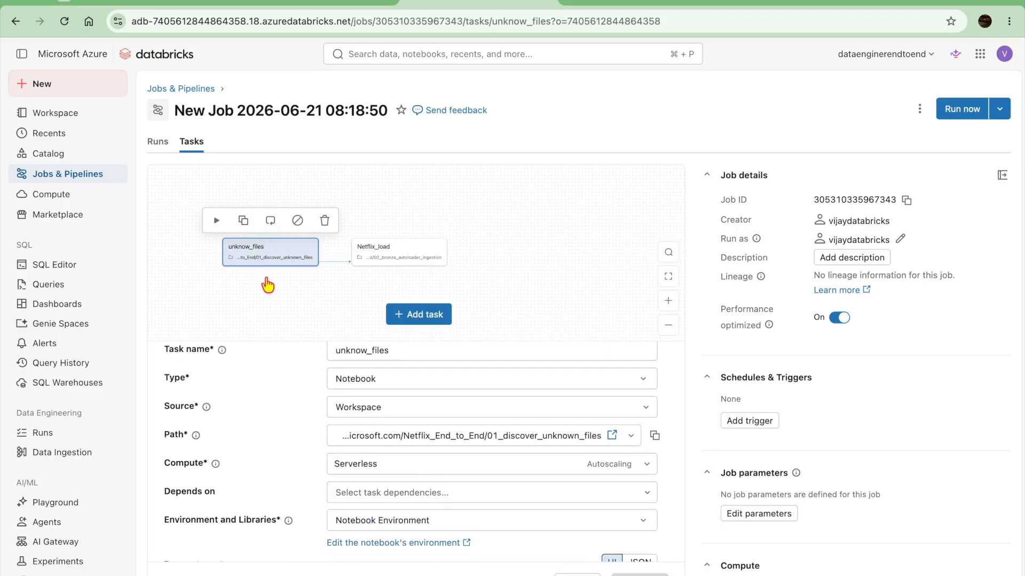
scroll(450, 485, "down", 3)
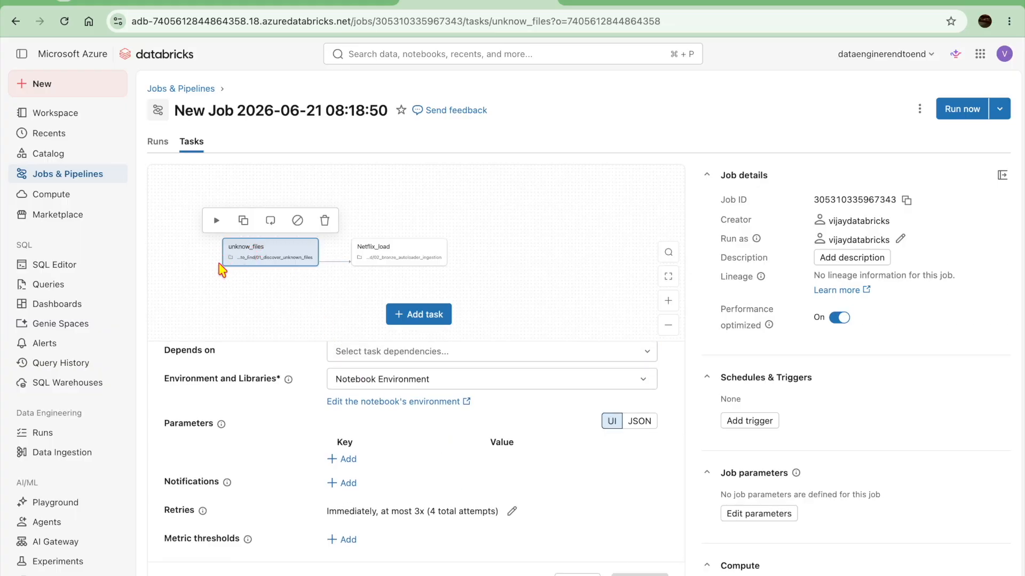
left_click(396, 250)
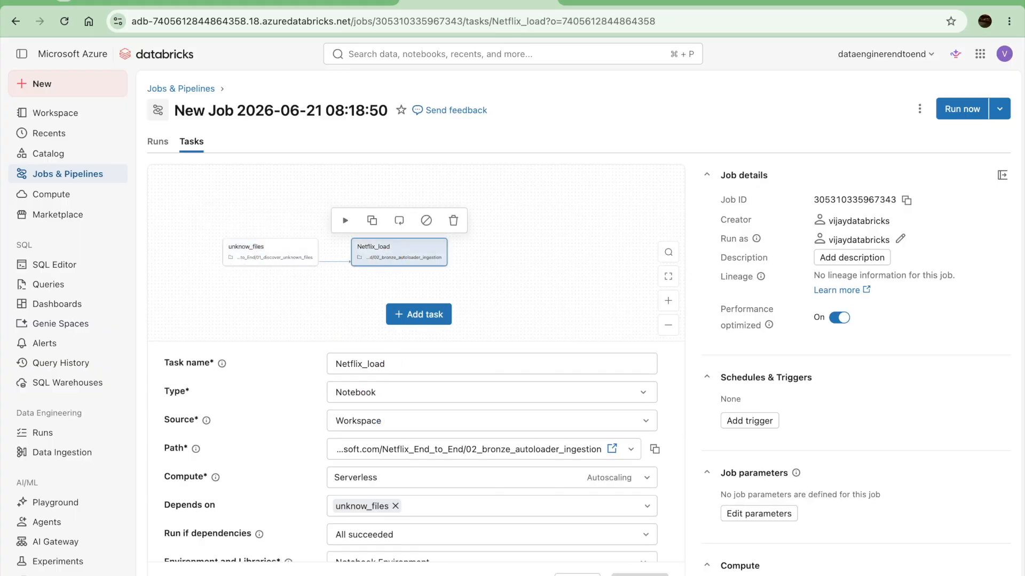
scroll(464, 553, "down", 1)
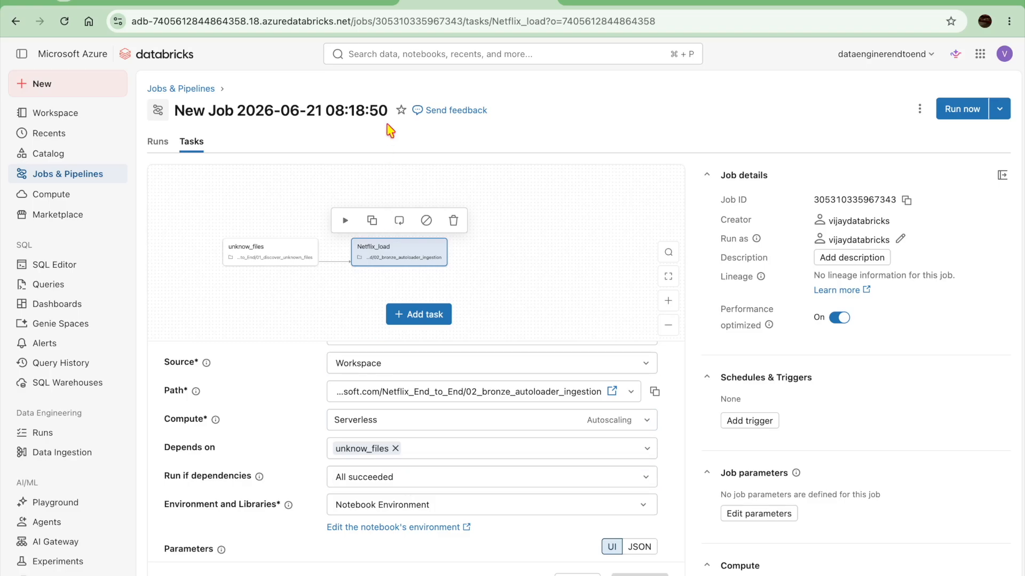
left_click(246, 258)
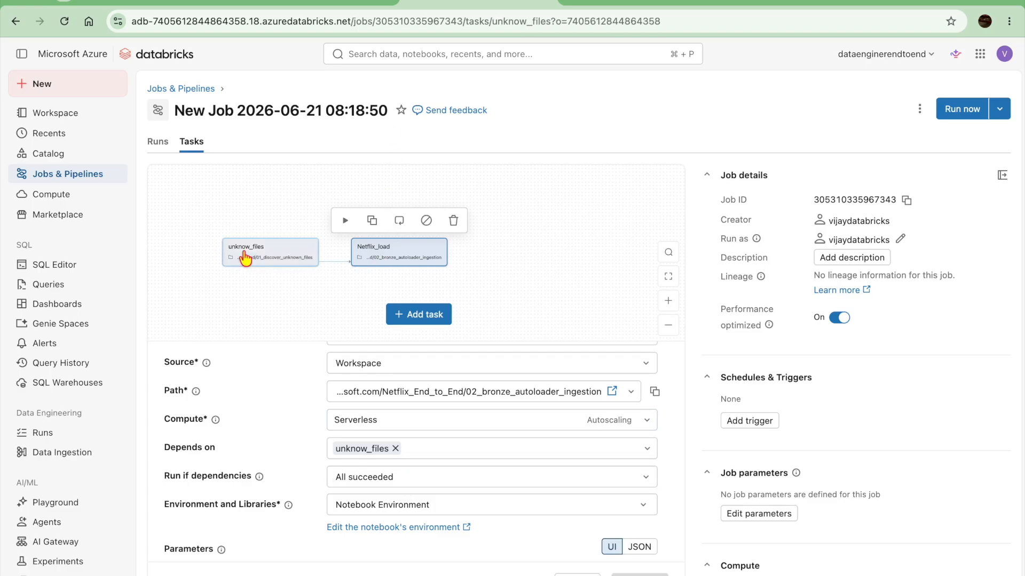
left_click(408, 250)
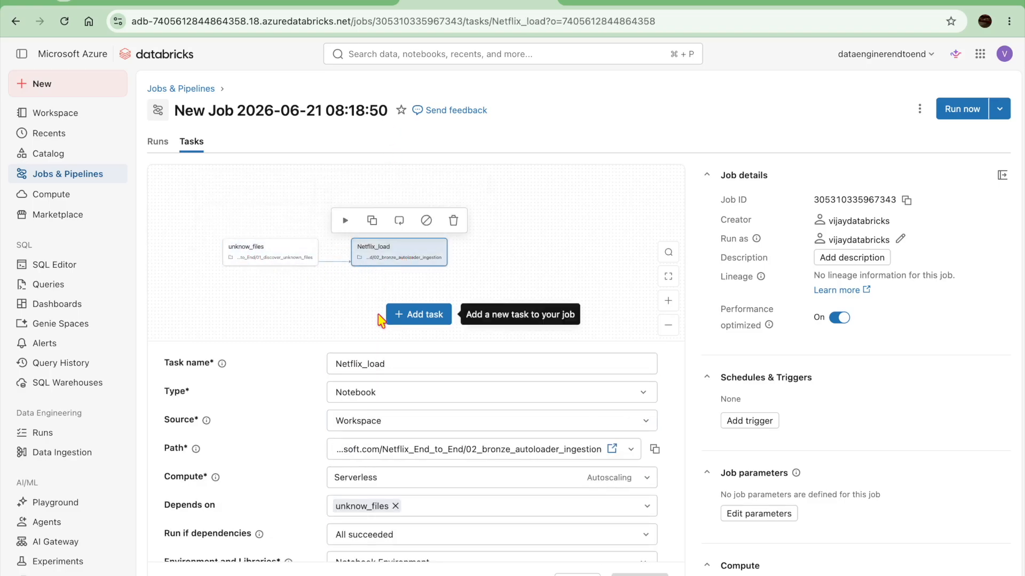
scroll(412, 473, "down", 3)
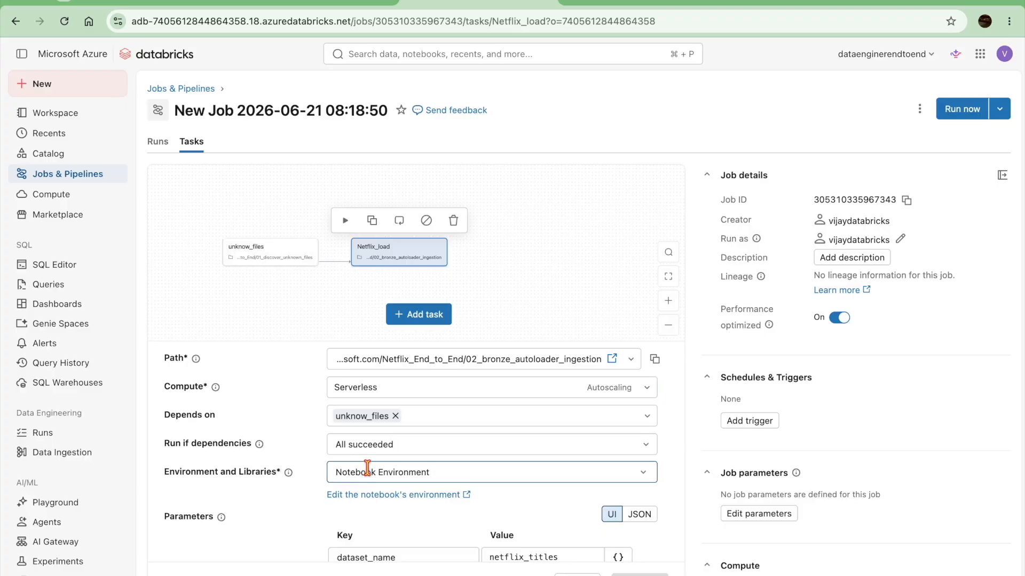
left_click(417, 451)
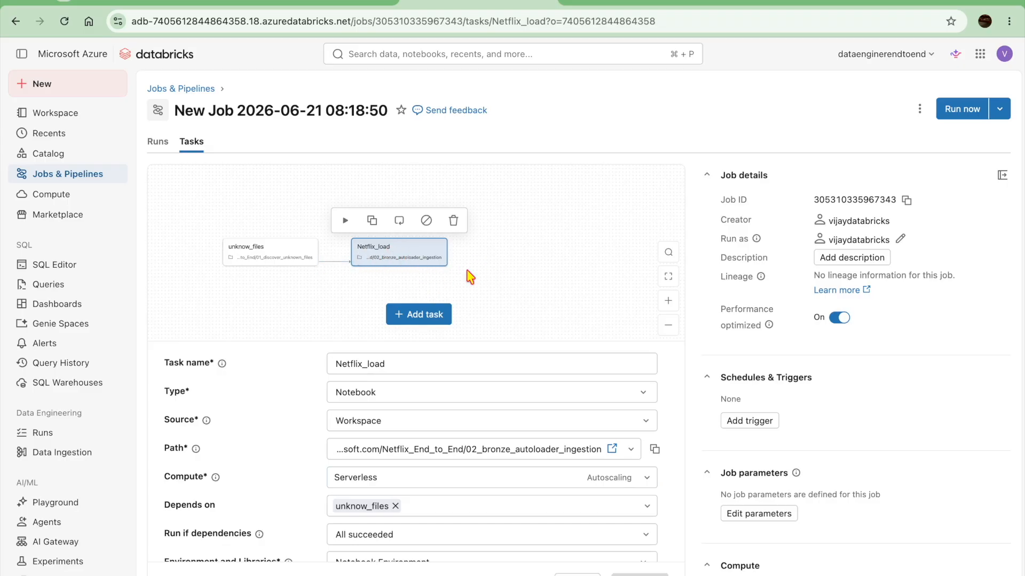
Add a third notebook task to the job, dependent on Netflix_load, and look over its default settings.
left_click(430, 316)
left_click(502, 280)
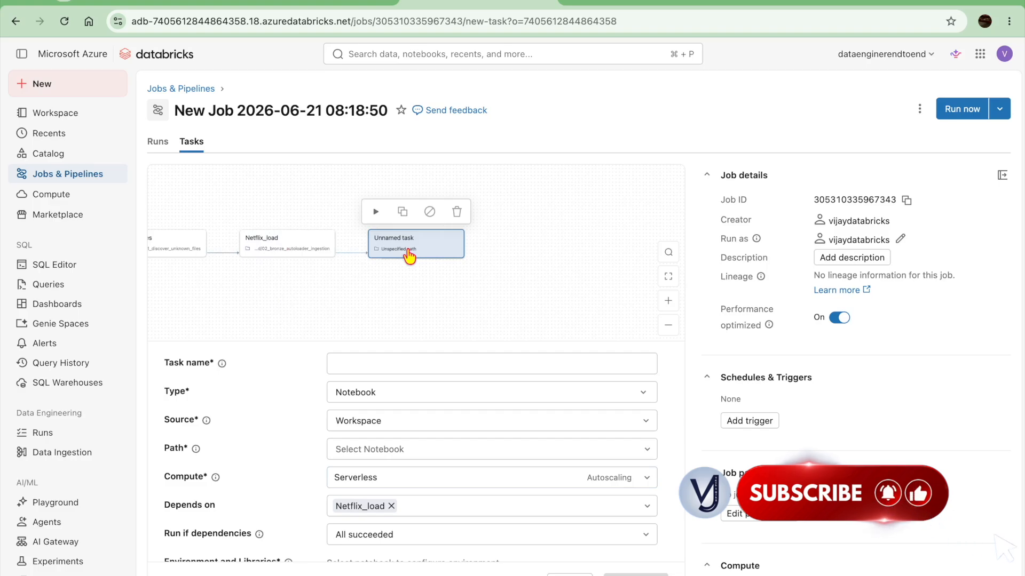
scroll(433, 484, "down", 1)
scroll(432, 484, "down", 1)
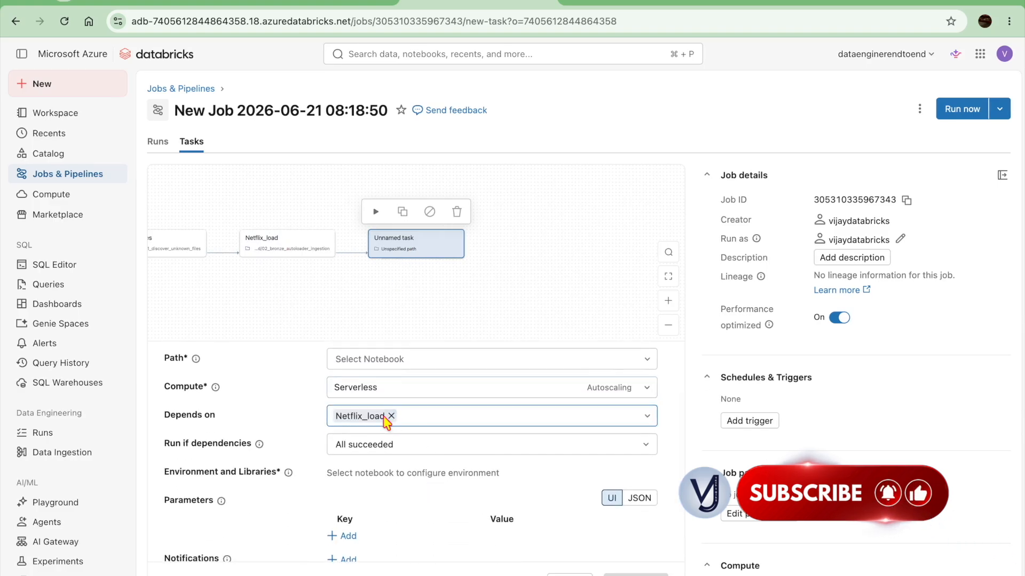
scroll(413, 453, "down", 1)
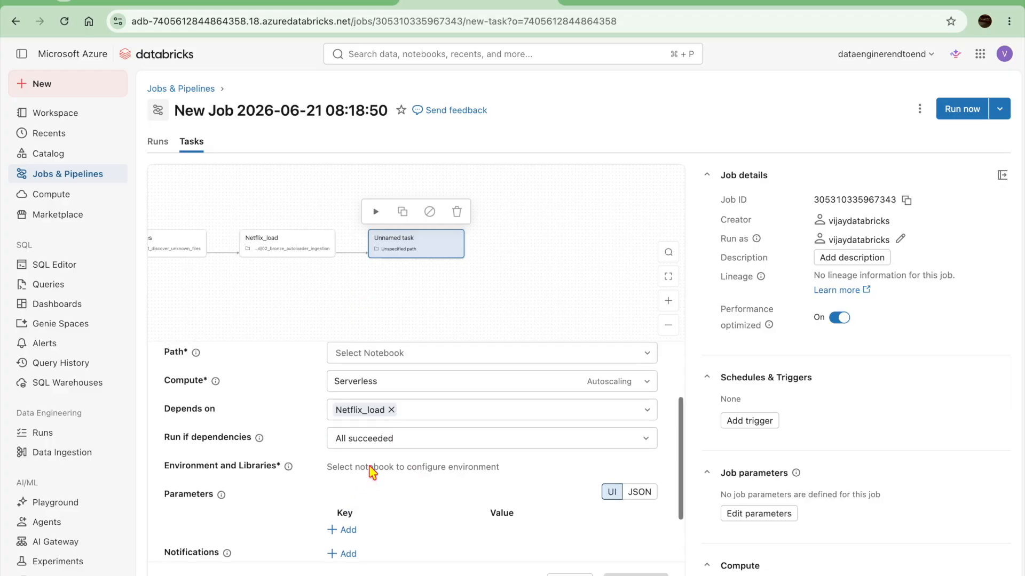
scroll(405, 297, "down", 1)
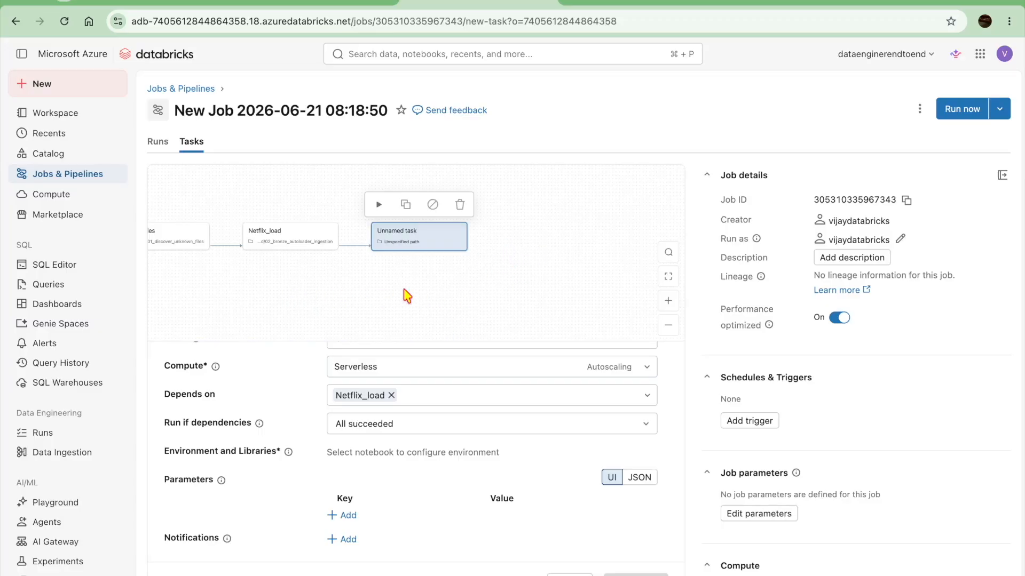
left_click_drag(325, 289, 382, 295)
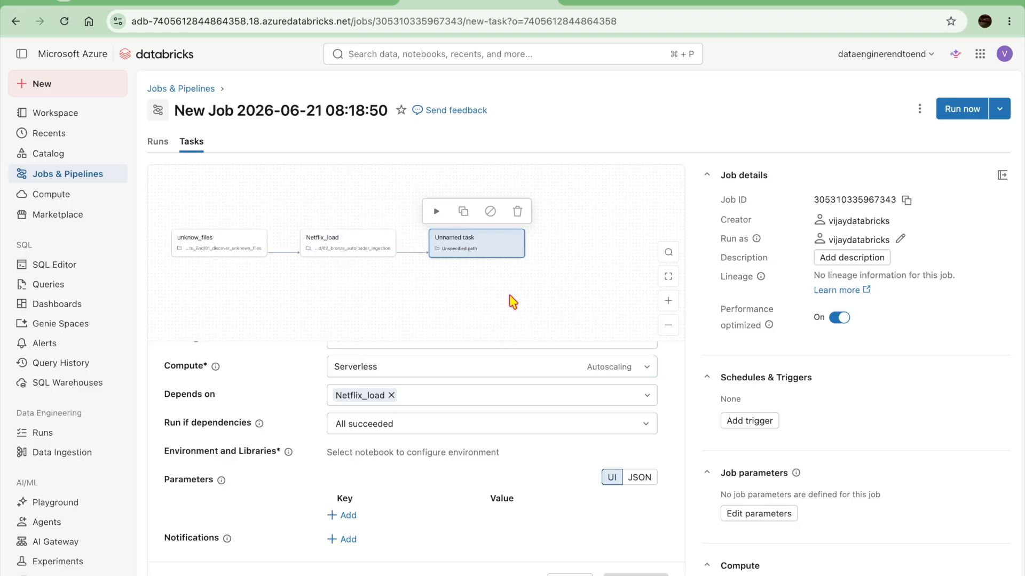
Check the dataset names in the notebook's bronze_config query results, picking out the netflix_movies entry.
left_click(581, 5)
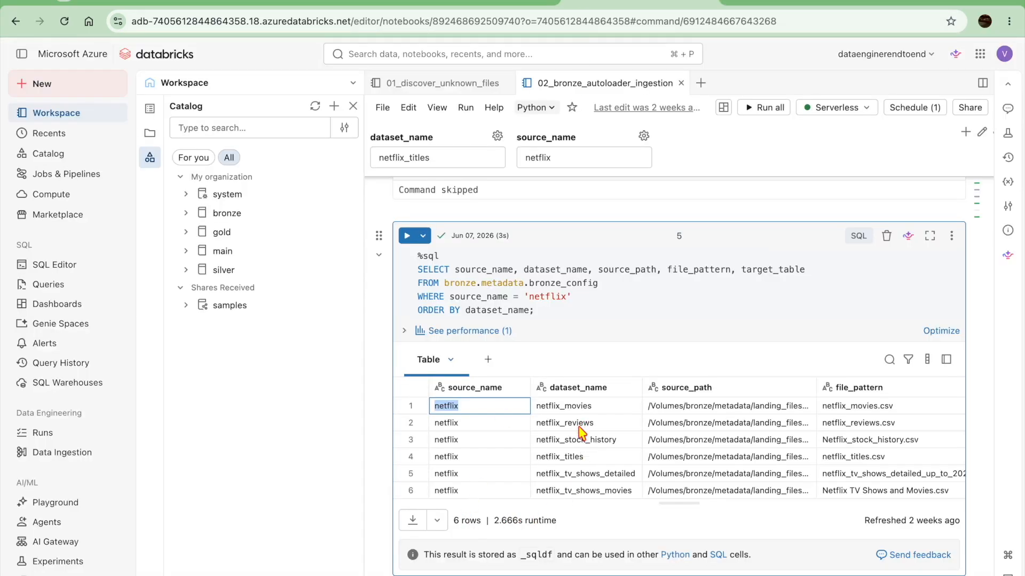
left_click(587, 477)
left_click(576, 408)
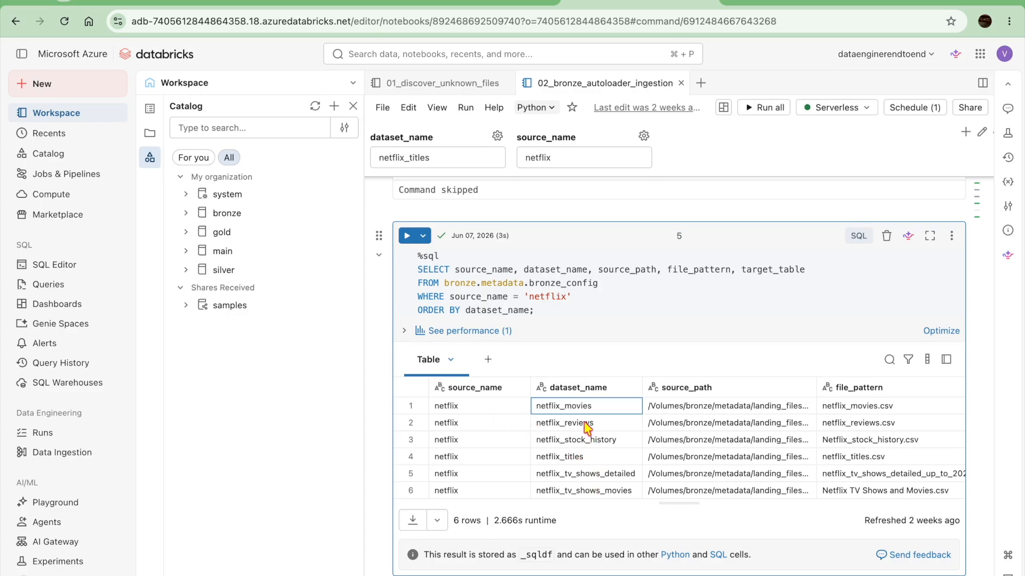
left_click(487, 3)
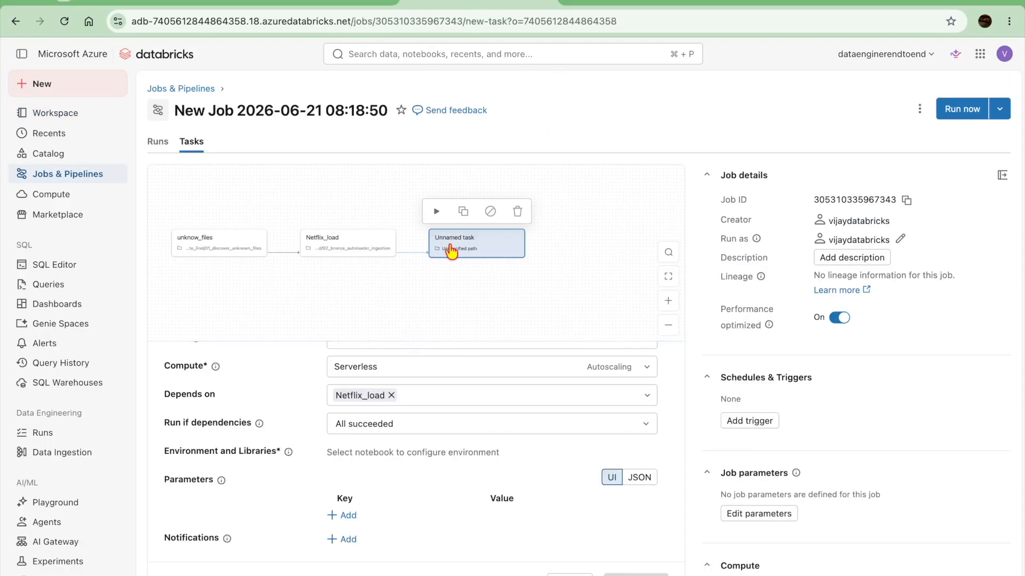
Name the new unnamed task netflix_movie.
scroll(446, 485, "down", 1)
scroll(446, 485, "up", 4)
left_click(380, 360)
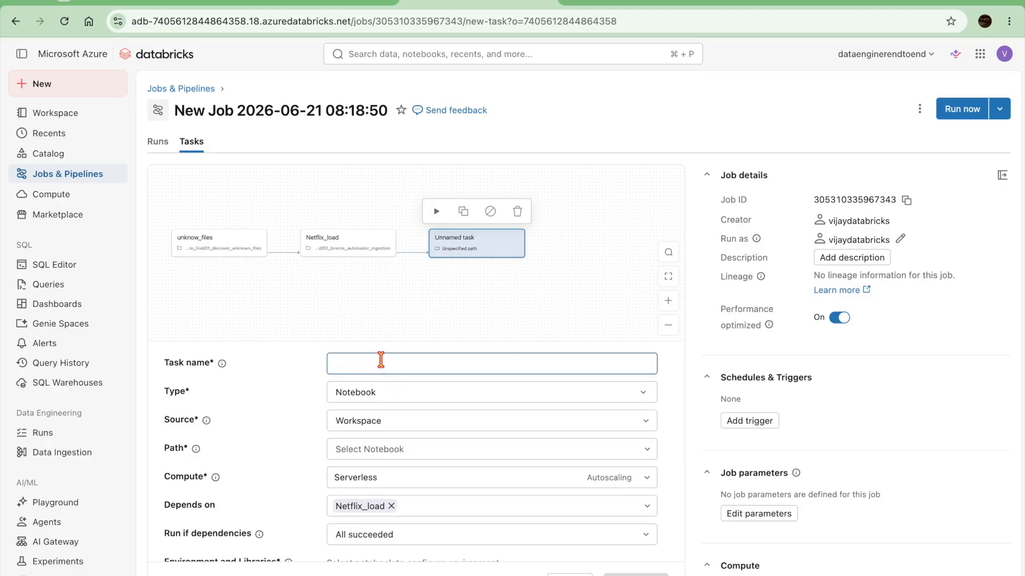
type("netflix_movie")
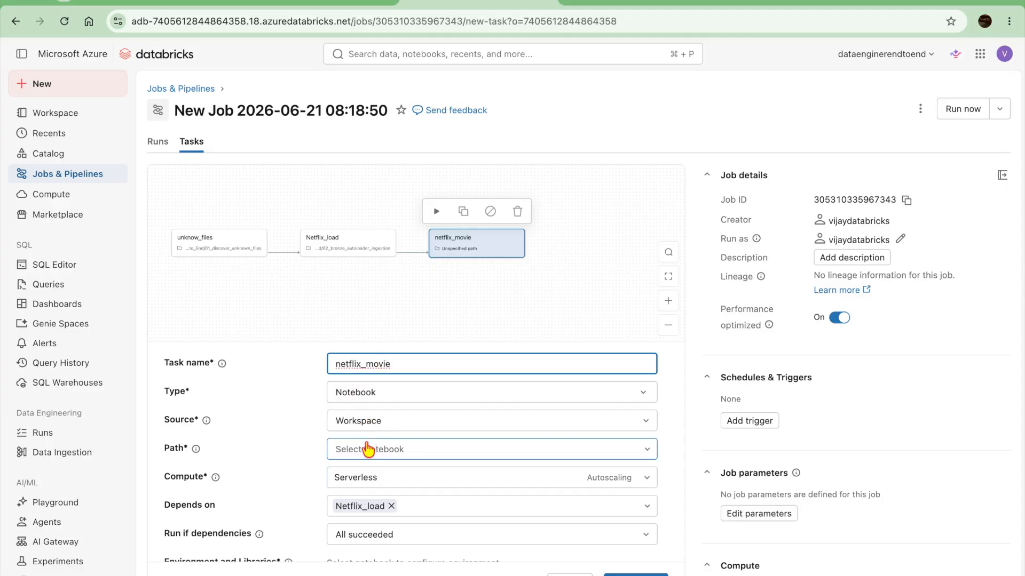
Set the netflix_movie task's path to the 02_bronze_autoloader_ingestion notebook in Netflix_End_to_End and save the task.
left_click(366, 449)
left_click(675, 256)
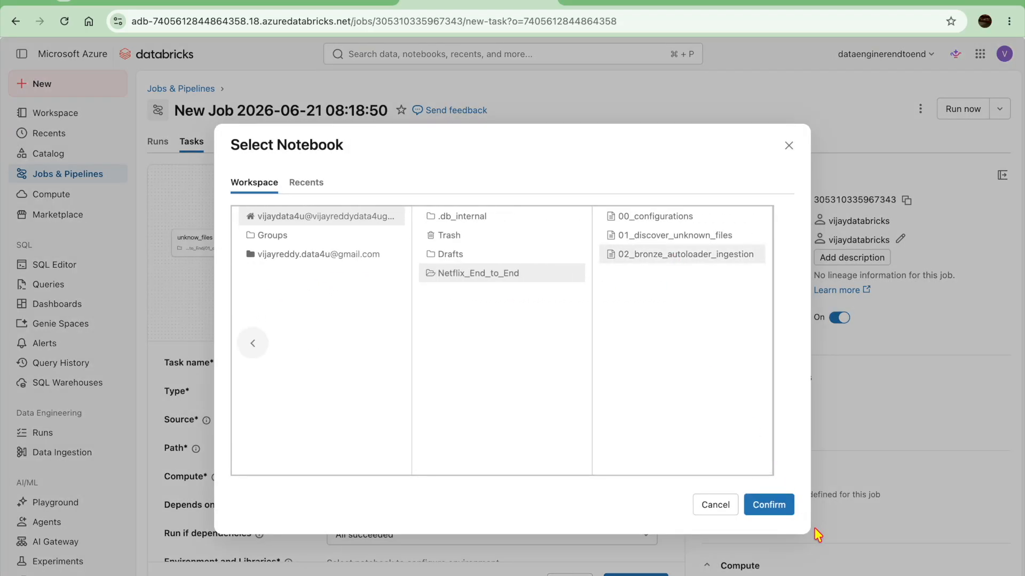
left_click(769, 505)
scroll(714, 469, "down", 3)
scroll(613, 473, "down", 3)
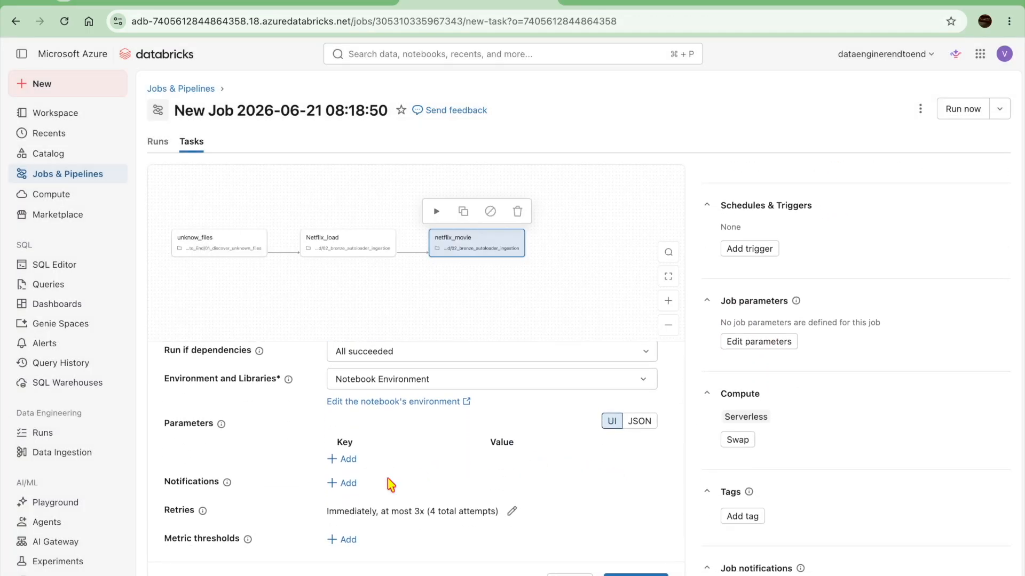
left_click(635, 574)
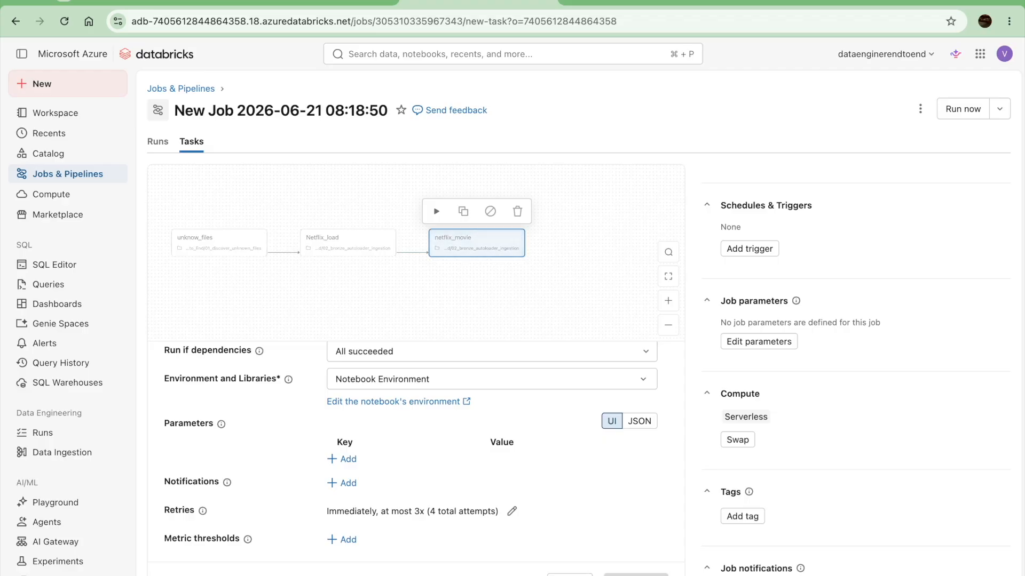
left_click(472, 295)
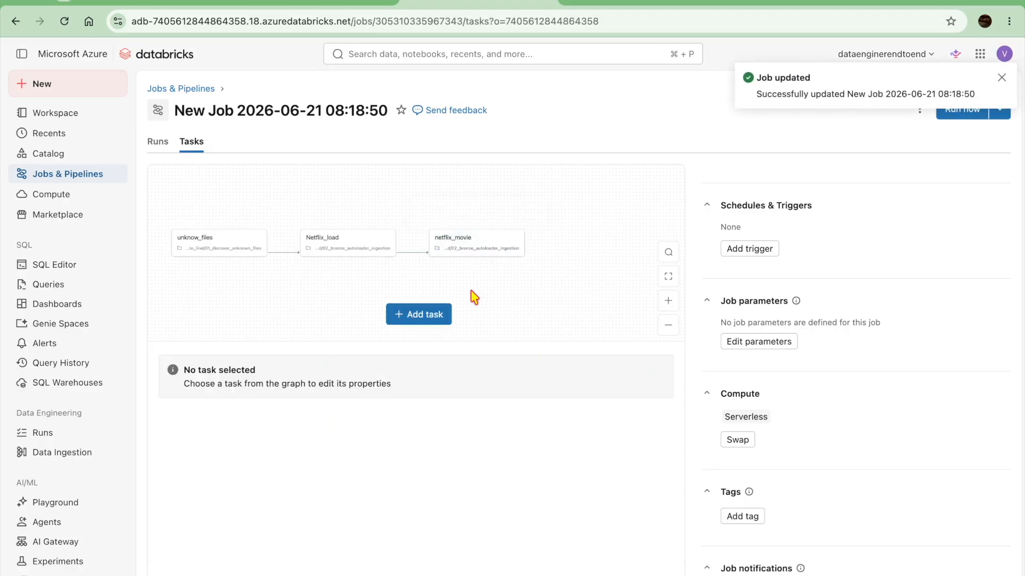
Change the netflix_movie task's dependency from Netflix_load to unknow_files and save the task.
left_click(456, 255)
scroll(397, 455, "down", 1)
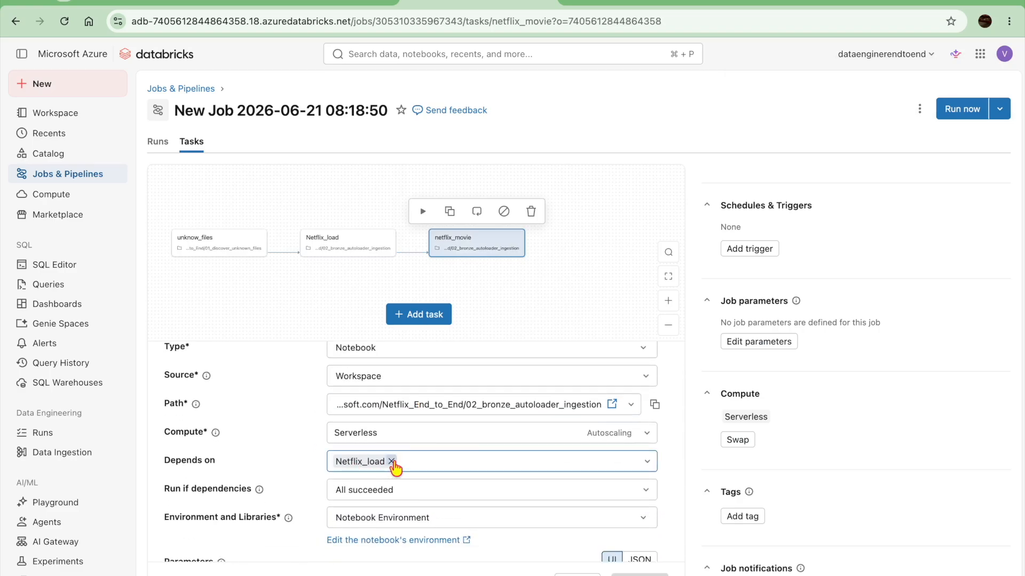
left_click(391, 461)
left_click(408, 462)
left_click(384, 494)
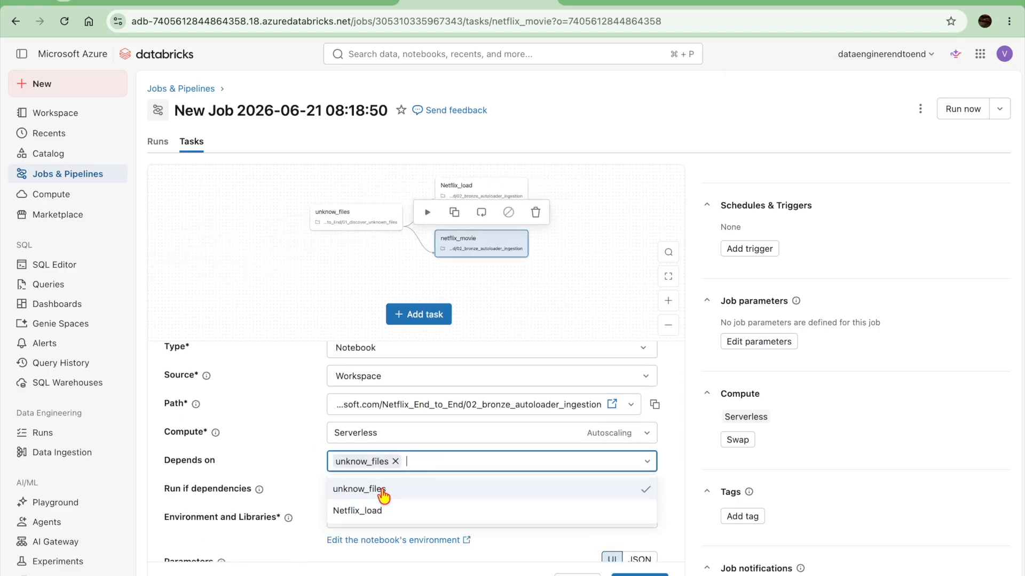
left_click(300, 423)
left_click(635, 574)
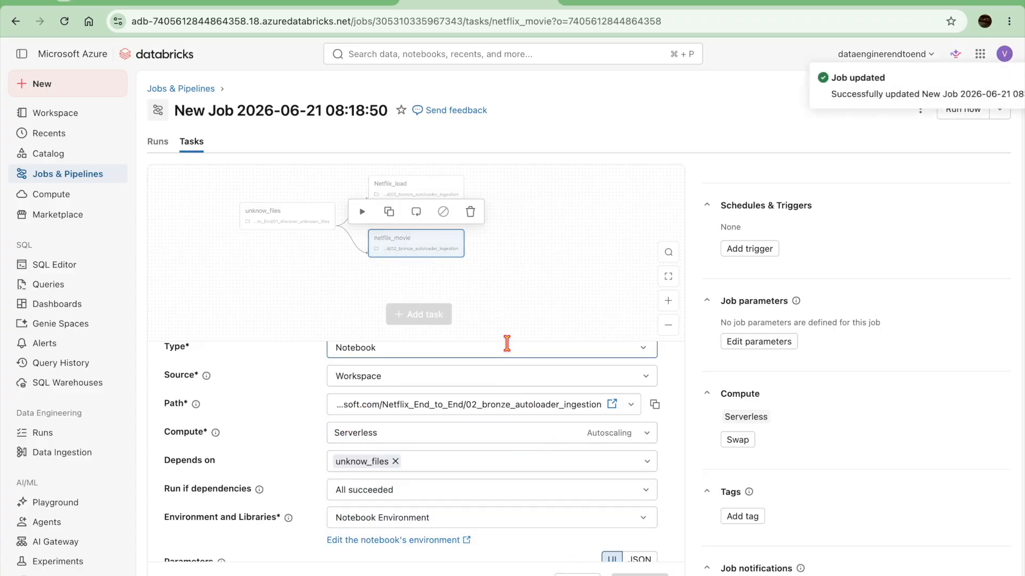
left_click(510, 272)
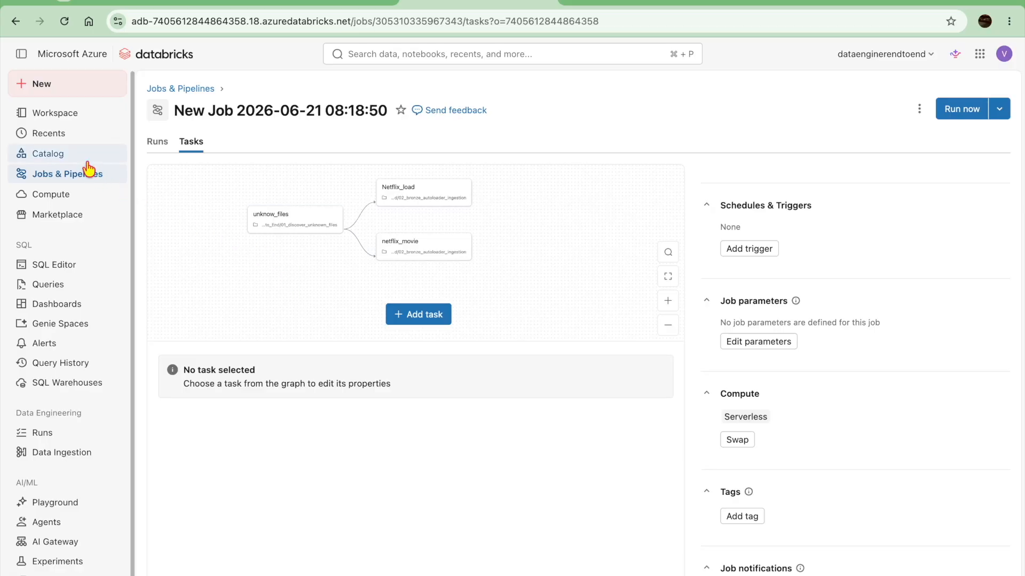
Open the existing bronze_netflix_ingestion job and show its tasks.
left_click(77, 178)
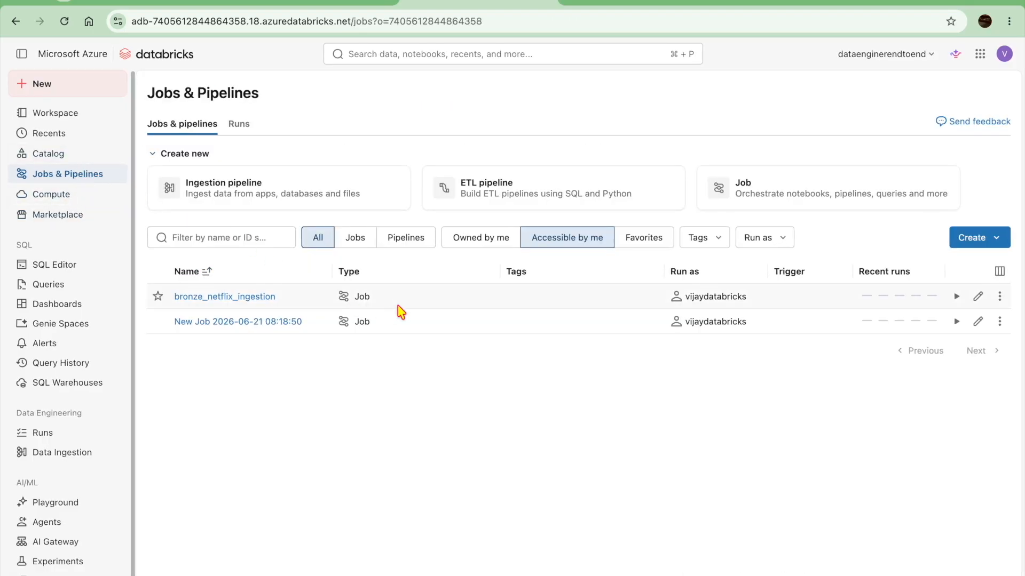
left_click(223, 297)
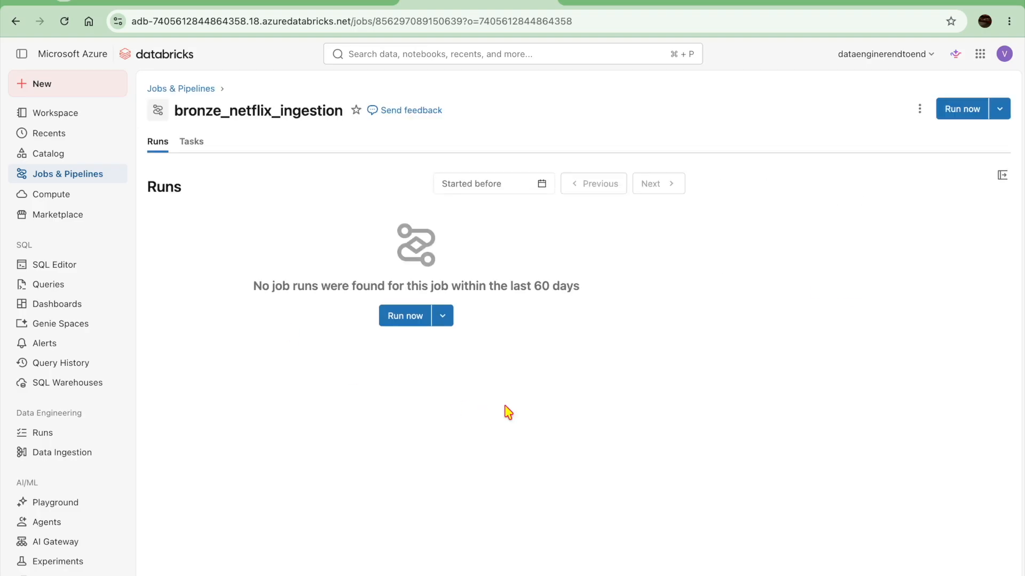
left_click(190, 142)
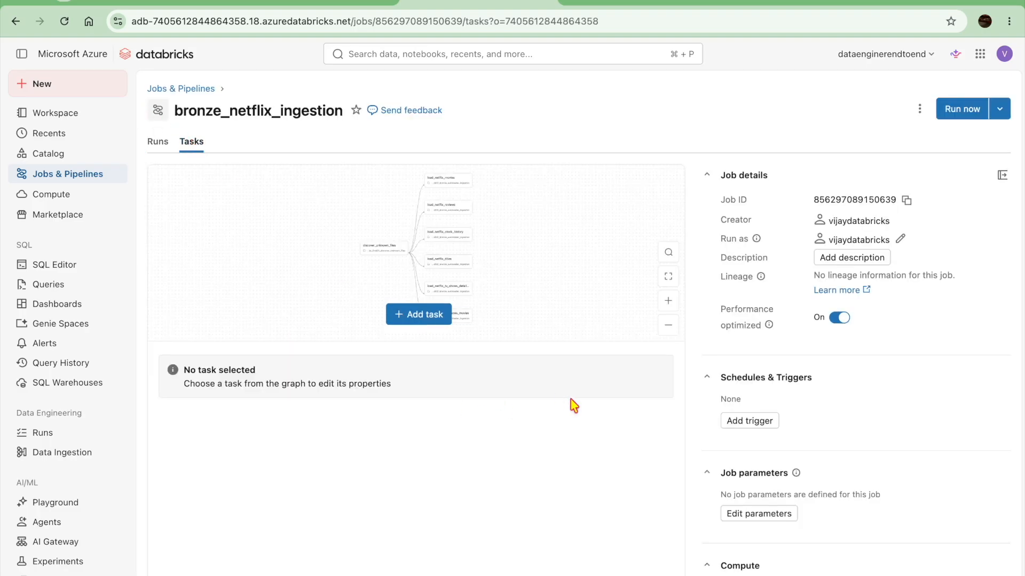
Examine the bronze_netflix_ingestion task graph up close, checking how the load tasks branch from discover_unknown_files.
left_click_drag(585, 342, 593, 394)
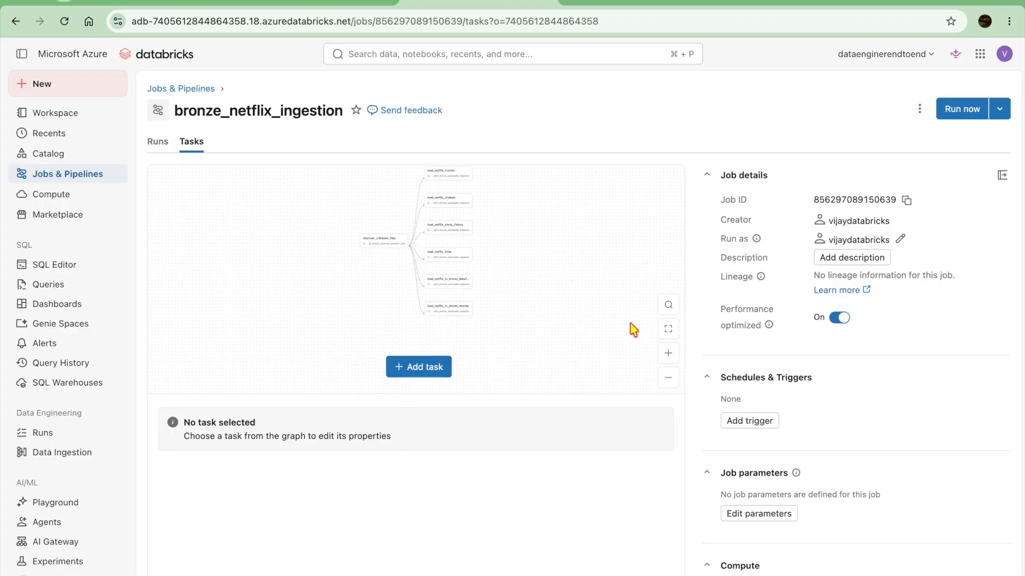
left_click(668, 356)
left_click(668, 356)
left_click(668, 355)
left_click(668, 355)
left_click(668, 355)
left_click(667, 356)
left_click_drag(612, 249, 546, 436)
mouse_move(559, 223)
left_mouse_down()
mouse_move(559, 389)
mouse_move(555, 213)
left_mouse_up()
left_click_drag(556, 298, 557, 212)
left_click_drag(558, 334, 565, 359)
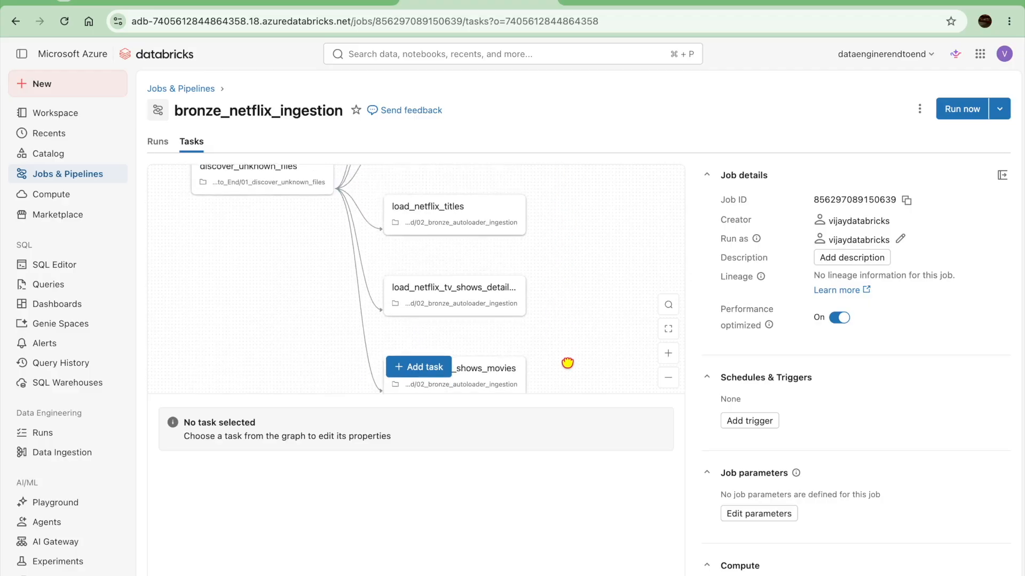
mouse_move(576, 241)
left_mouse_down()
mouse_move(583, 357)
mouse_move(575, 230)
left_mouse_up()
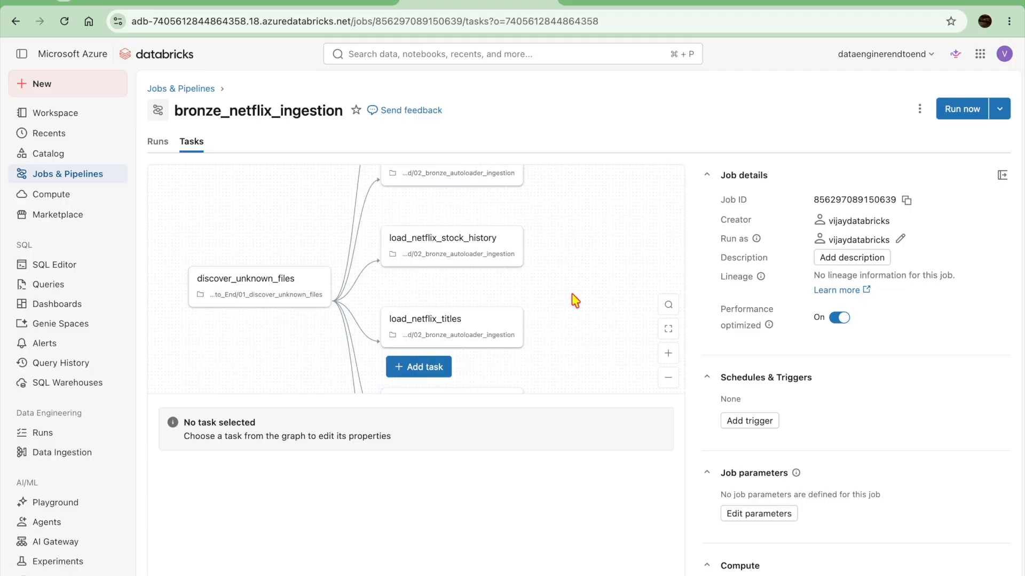
Review the load_netflix_stock_history task's notebook path, dependency, run condition and source_name and dataset_name parameters.
left_click(469, 245)
left_click_drag(506, 397, 507, 293)
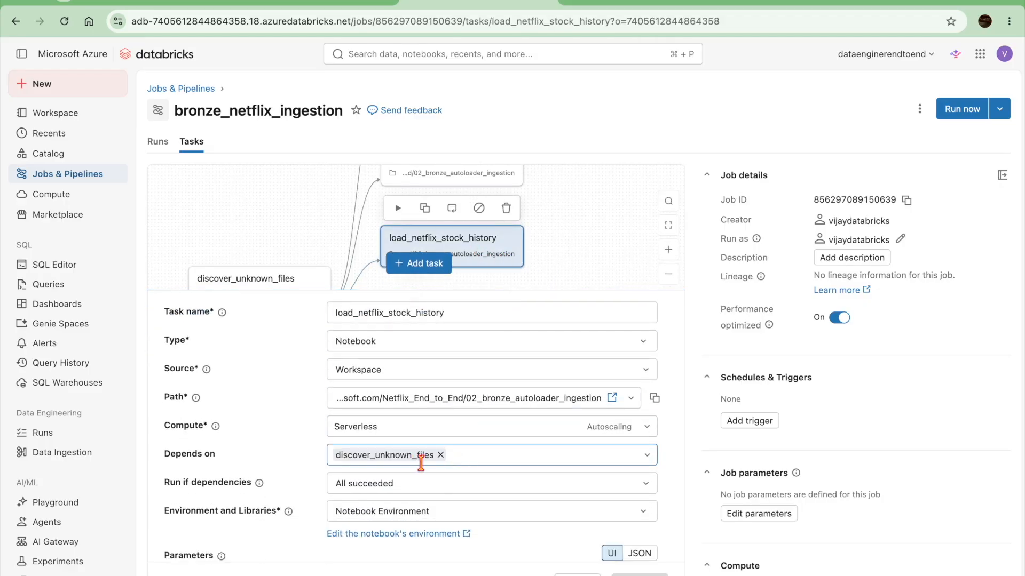
scroll(495, 473, "down", 3)
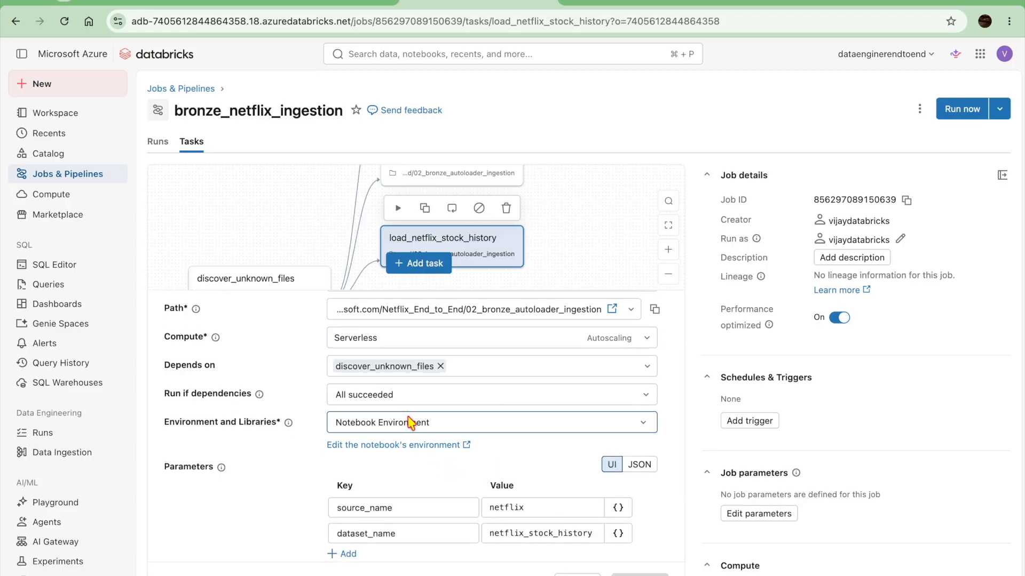
scroll(421, 422, "down", 2)
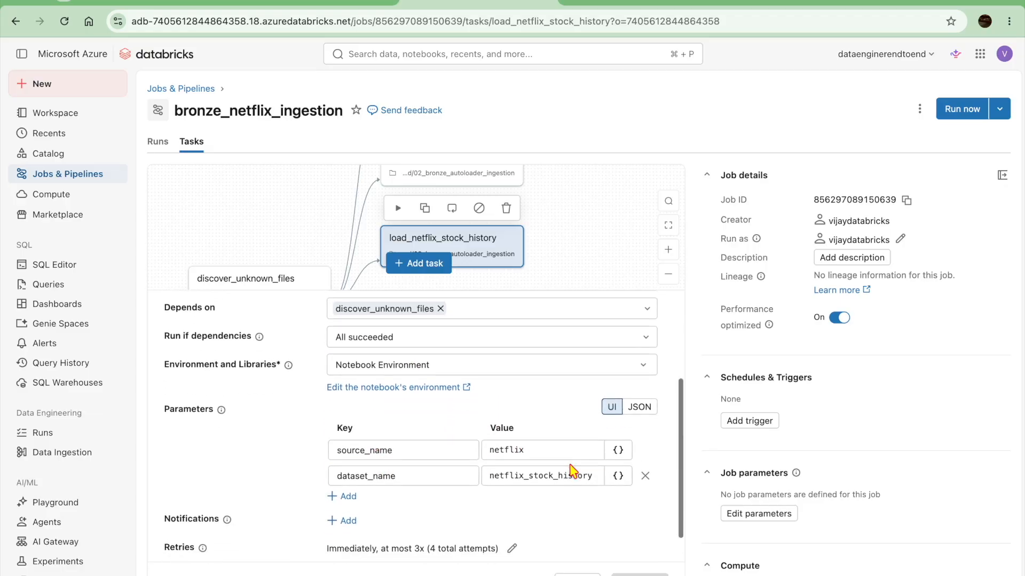
scroll(567, 465, "down", 1)
scroll(451, 480, "up", 1)
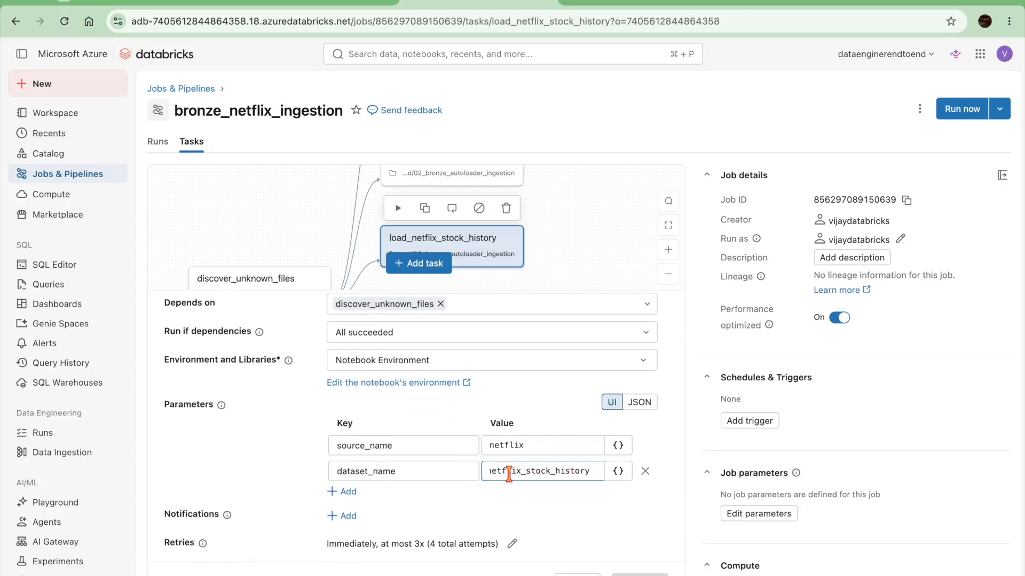
scroll(544, 344, "up", 4)
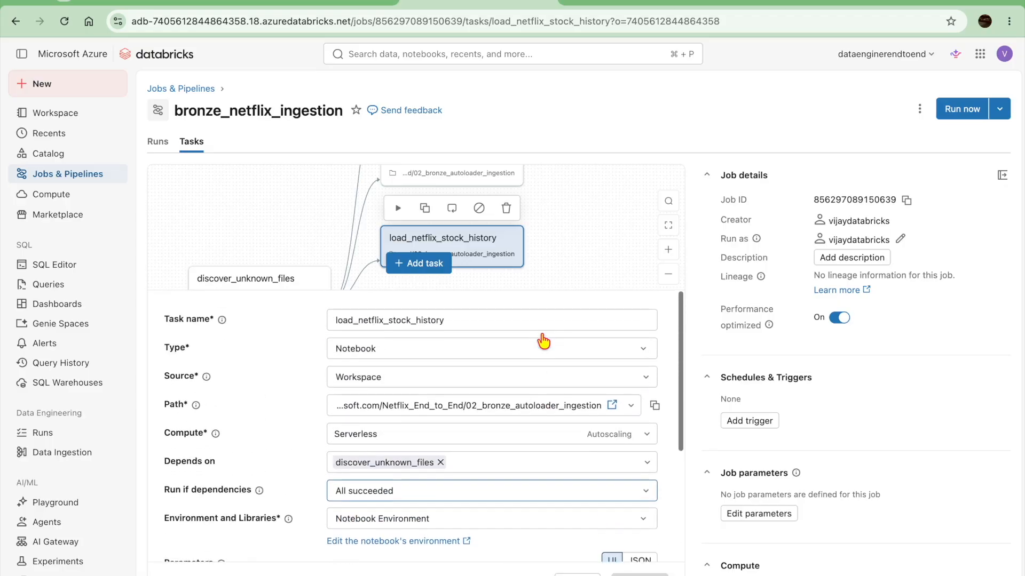
Look over the remaining load tasks, run the bronze_netflix_ingestion job, and open the triggered run.
left_click(540, 259)
left_click_drag(523, 289, 529, 401)
scroll(570, 330, "down", 4)
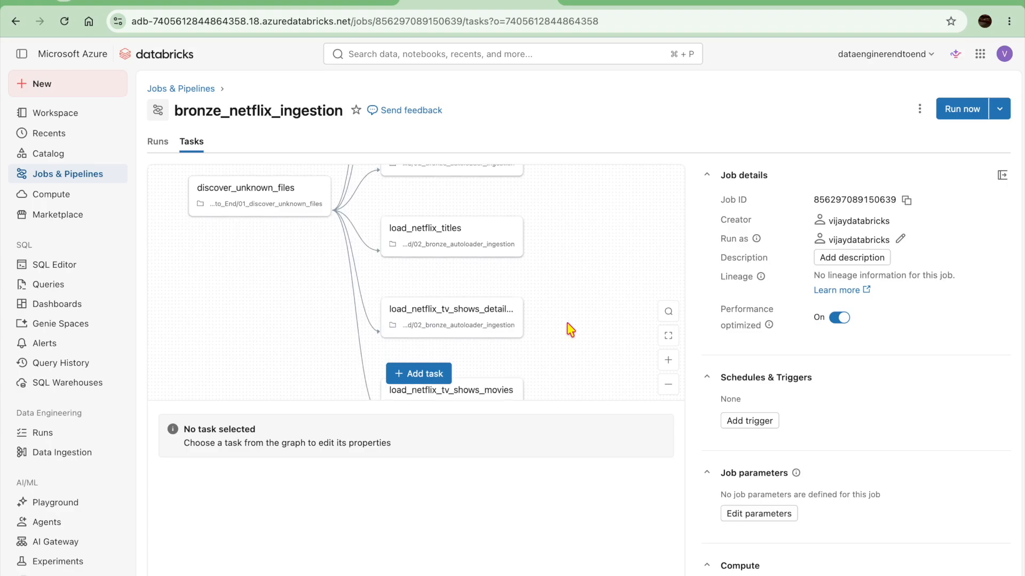
scroll(570, 330, "up", 8)
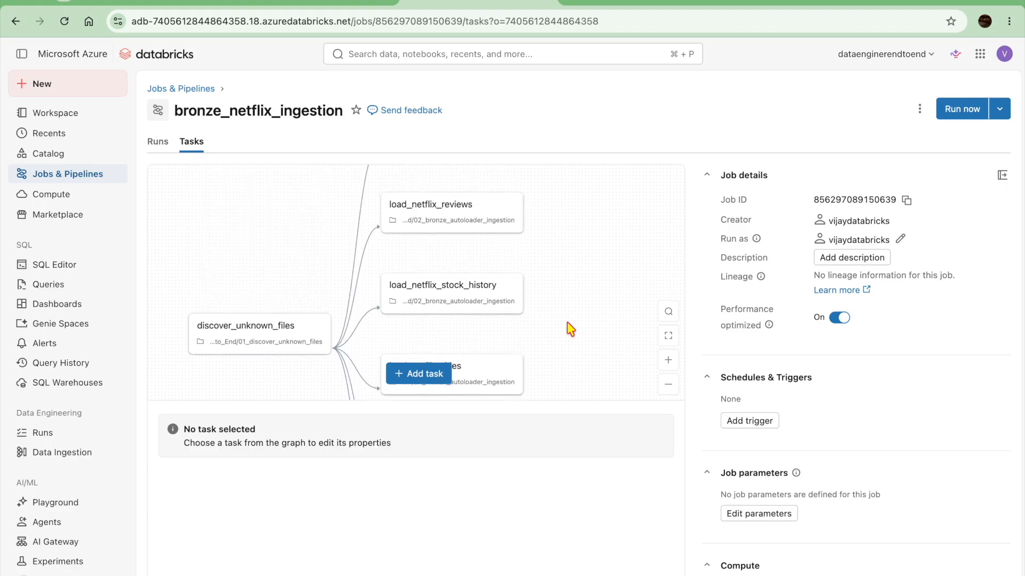
scroll(571, 329, "down", 3)
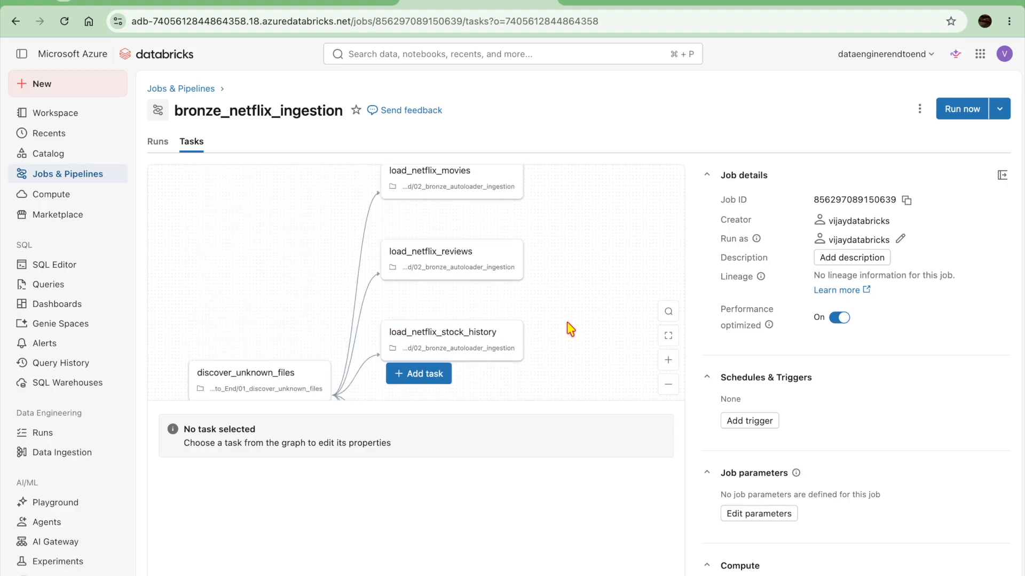
scroll(570, 329, "up", 1)
scroll(571, 330, "up", 1)
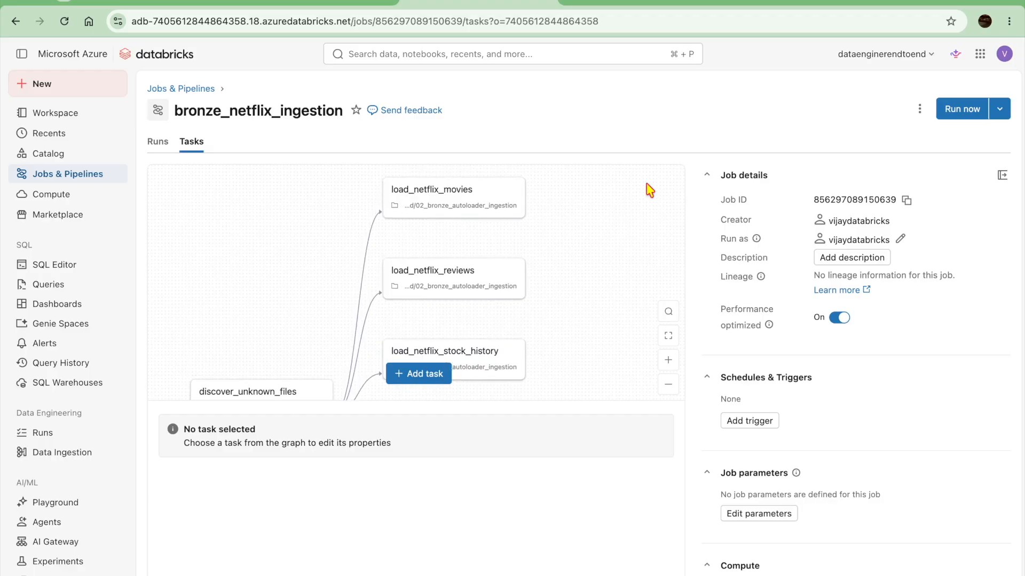
left_click(958, 112)
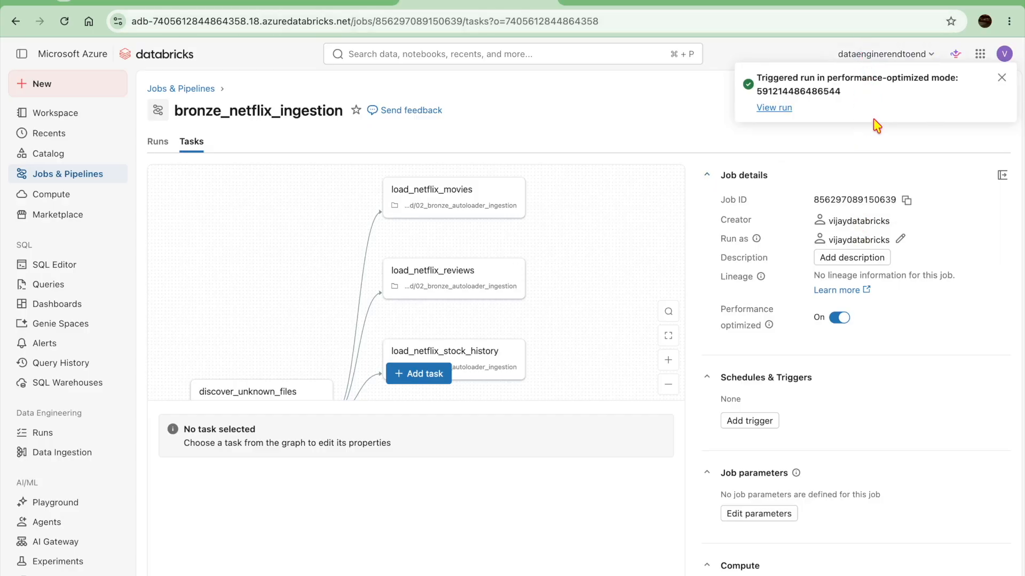
left_click(768, 108)
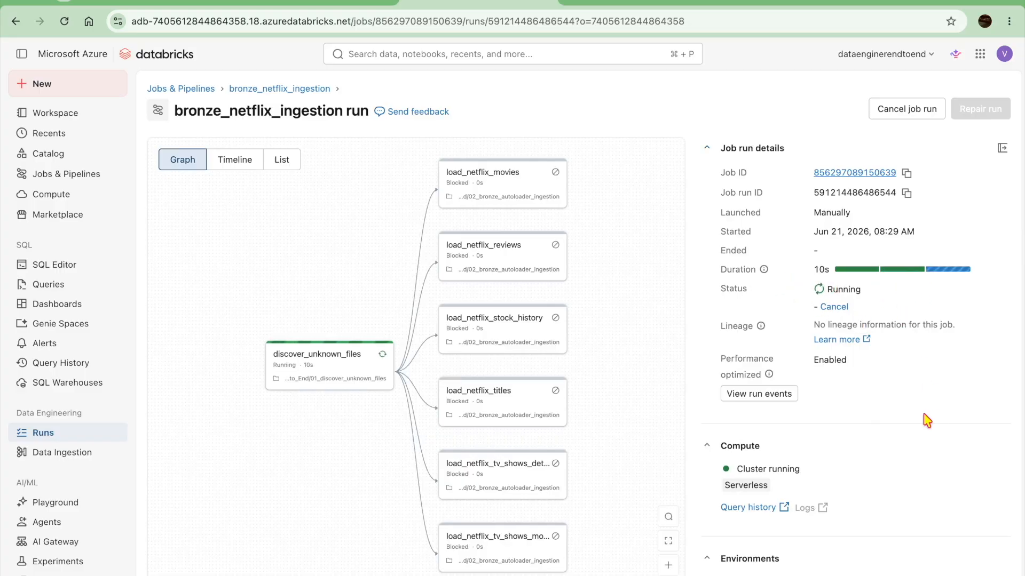
Open the query history of the bronze_netflix_ingestion run and inspect the expanded SELECT statement on bronze.metadata.bronze_config.
scroll(895, 376, "down", 1)
scroll(895, 376, "up", 1)
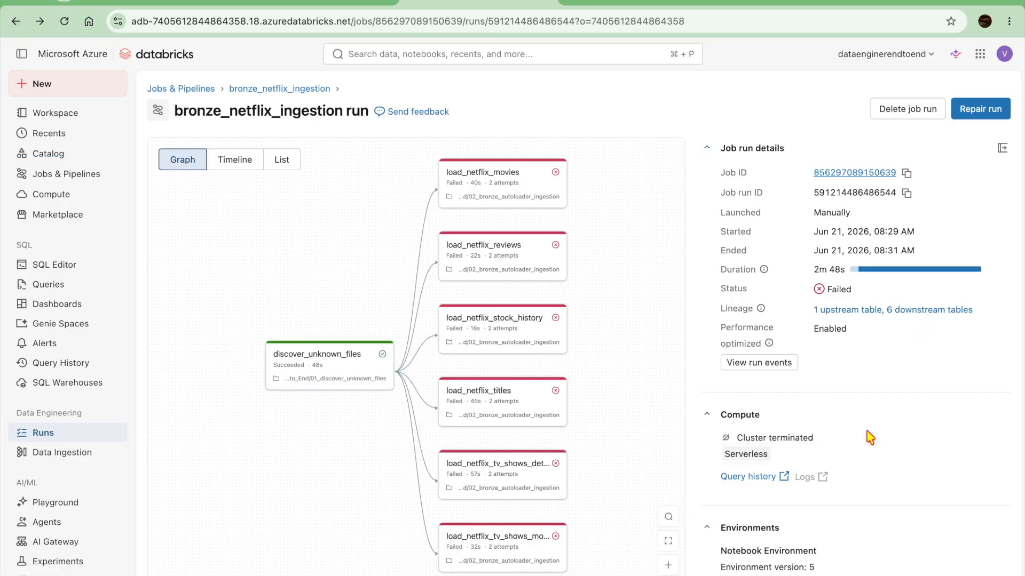
left_click(761, 485)
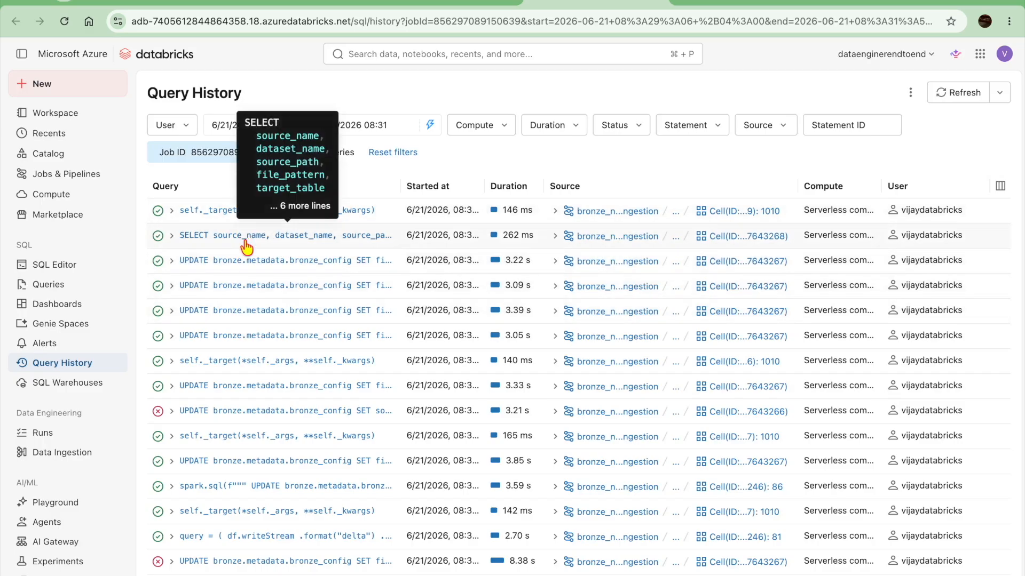
scroll(172, 241, "down", 1)
left_click(171, 235)
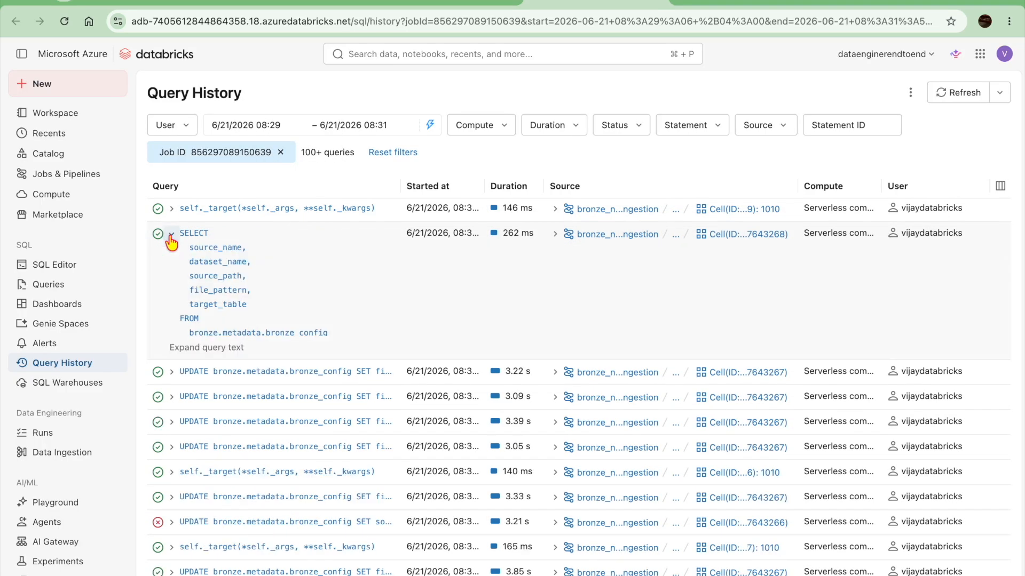
left_click(171, 234)
scroll(265, 336, "down", 4)
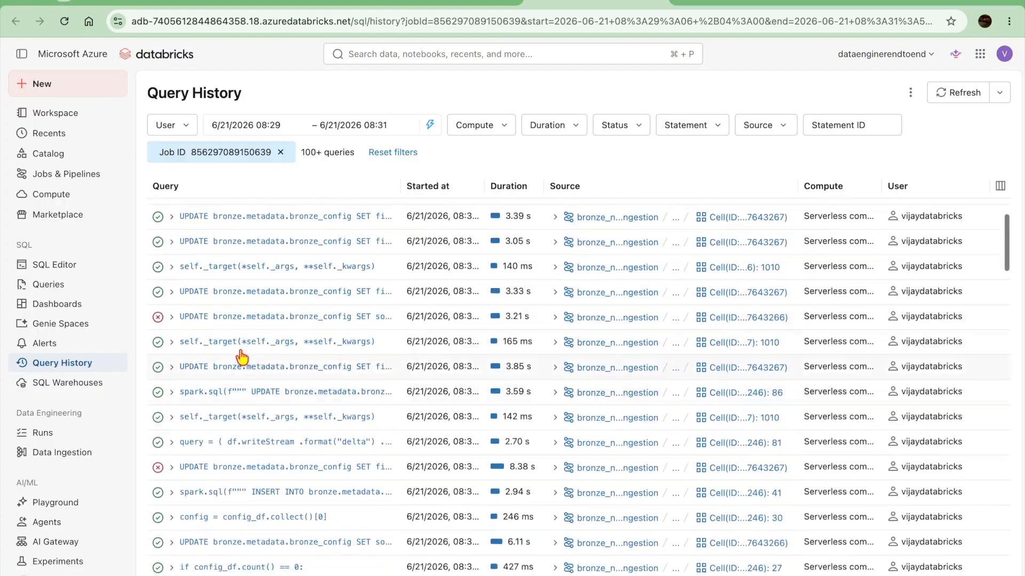
Open the failed UPDATE query that sets source_path in bronze.metadata.bronze_config and read its full error message.
left_click(265, 320)
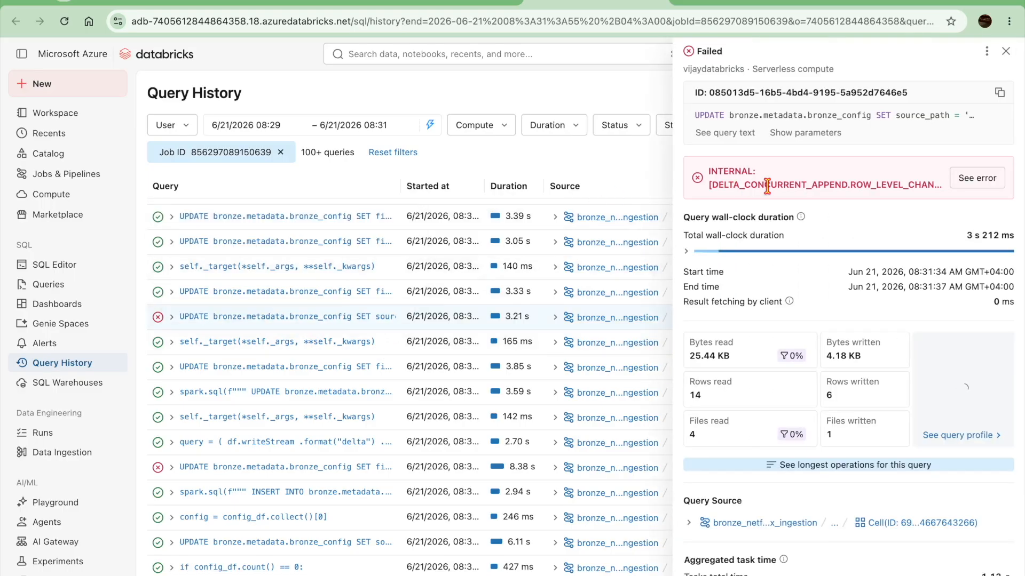
left_click(985, 180)
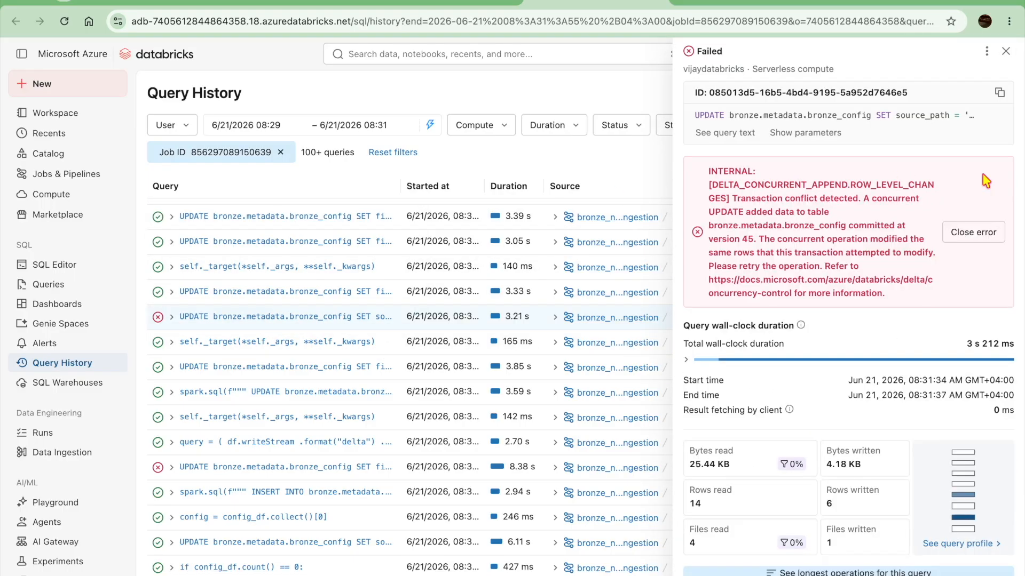
scroll(869, 288, "down", 1)
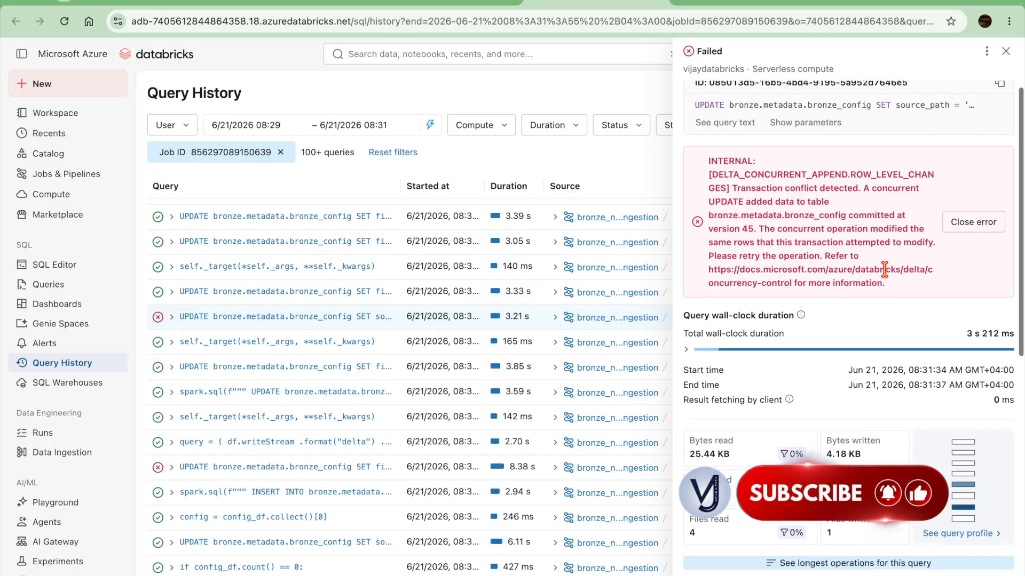
scroll(884, 270, "down", 1)
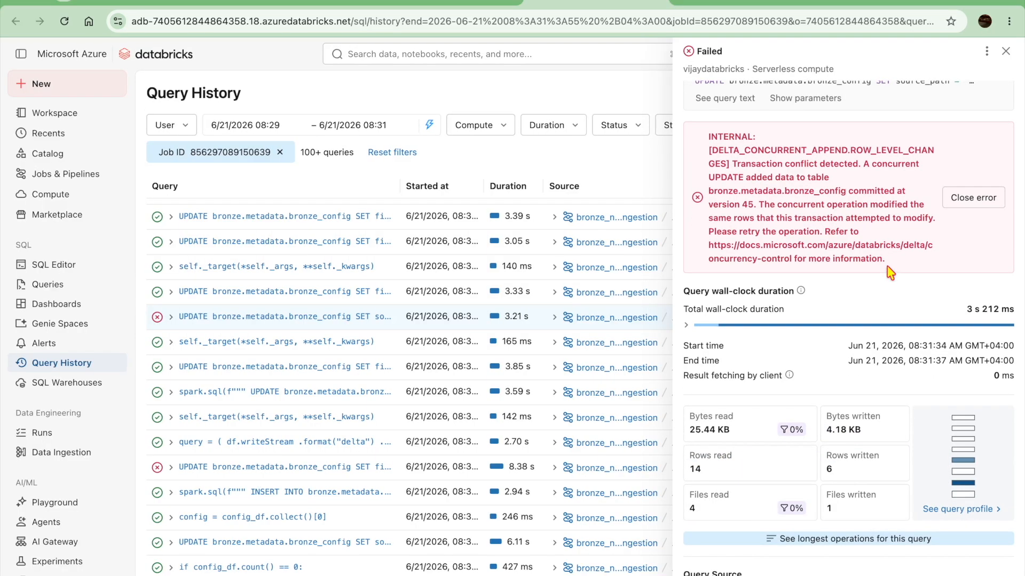
scroll(885, 269, "up", 1)
scroll(889, 267, "down", 1)
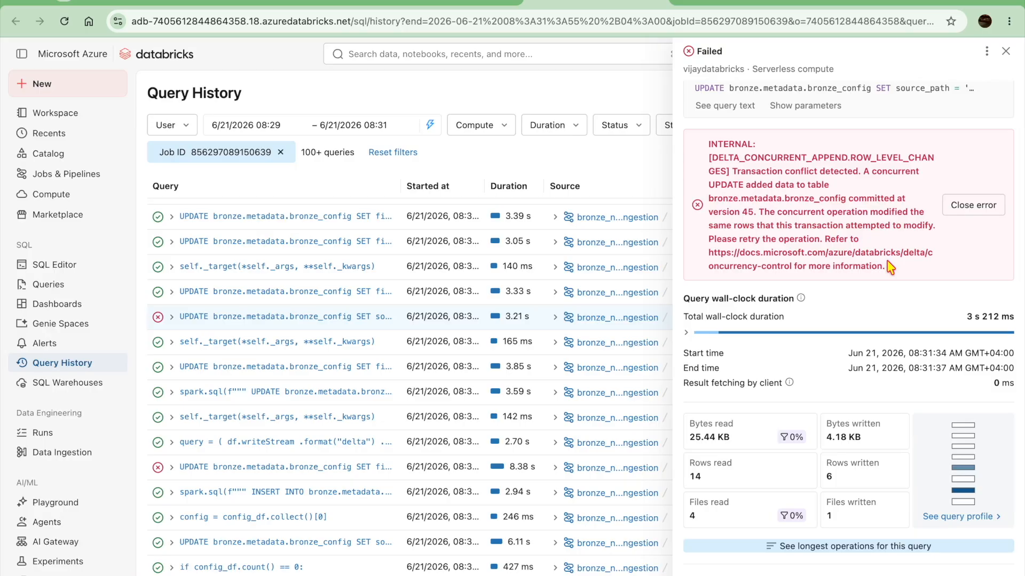
Select the failed query's entire error message and copy the text.
left_click_drag(889, 278, 712, 144)
scroll(711, 154, "up", 1)
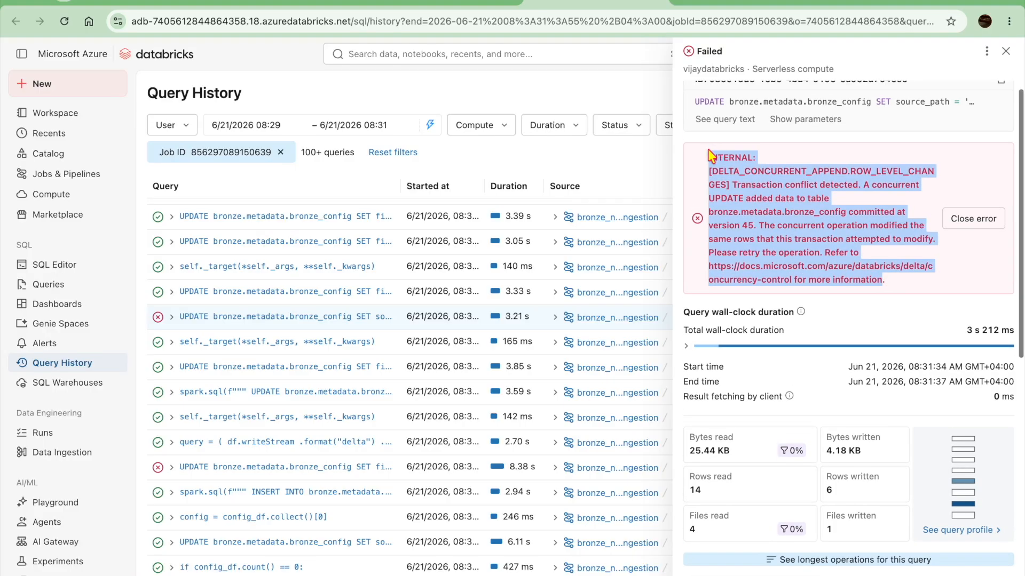
scroll(860, 286, "down", 3)
scroll(850, 270, "up", 4)
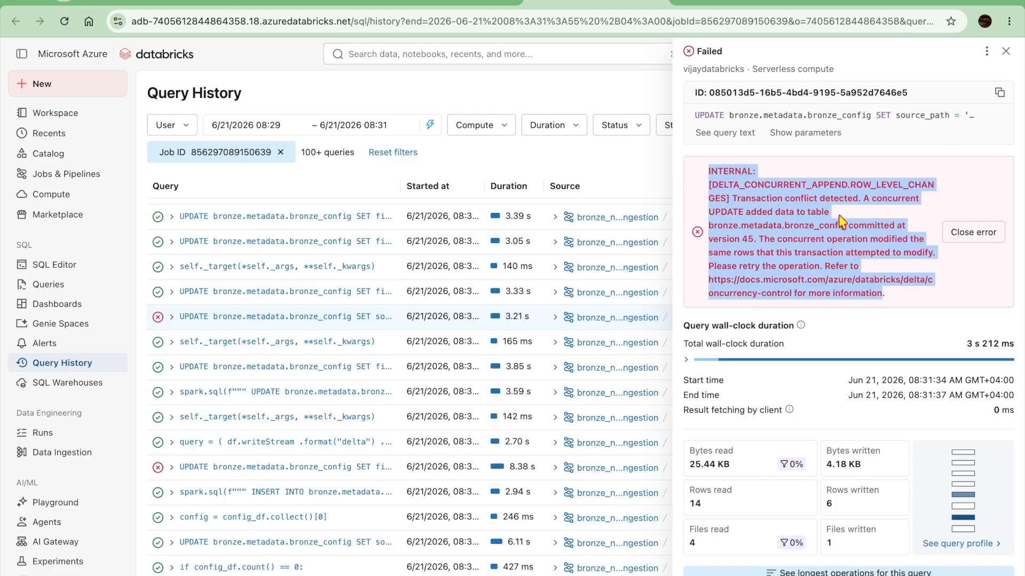
right_click(805, 251)
left_click(775, 282)
left_click(906, 292)
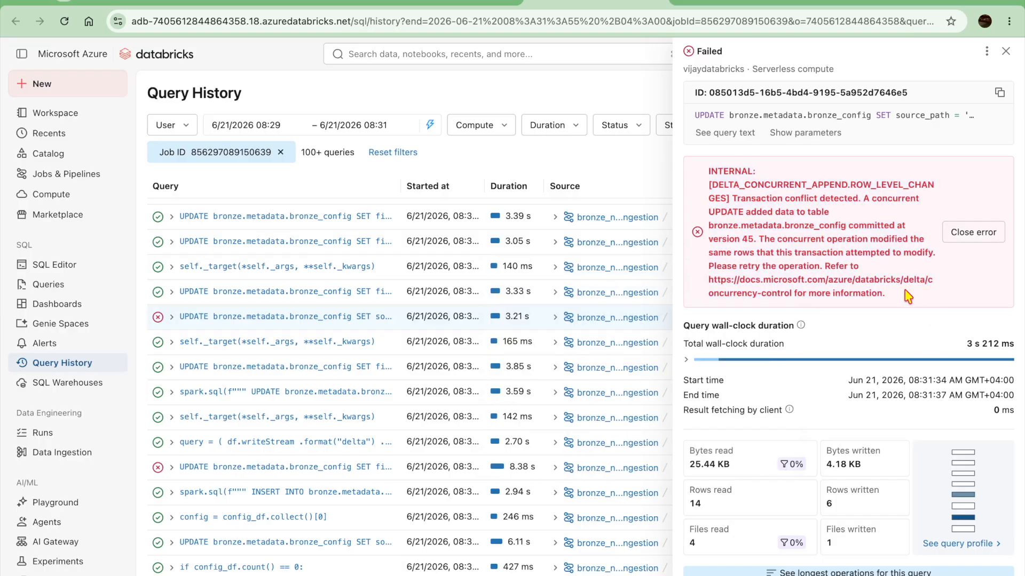
Review the failed query's source, task time, IO and file statistics, and close its details.
scroll(906, 292, "down", 6)
scroll(906, 295, "down", 2)
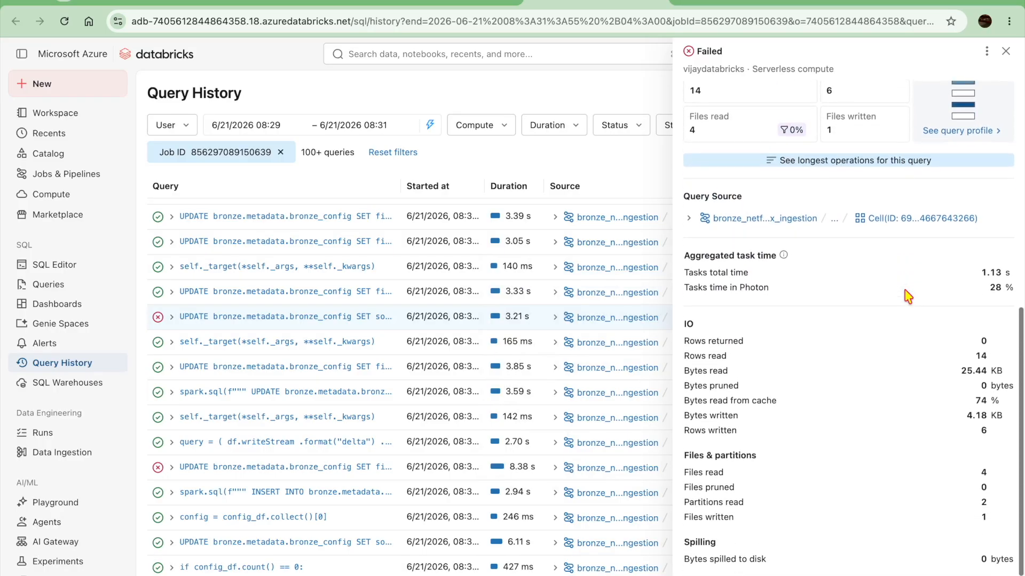
scroll(907, 297, "up", 8)
scroll(906, 298, "down", 1)
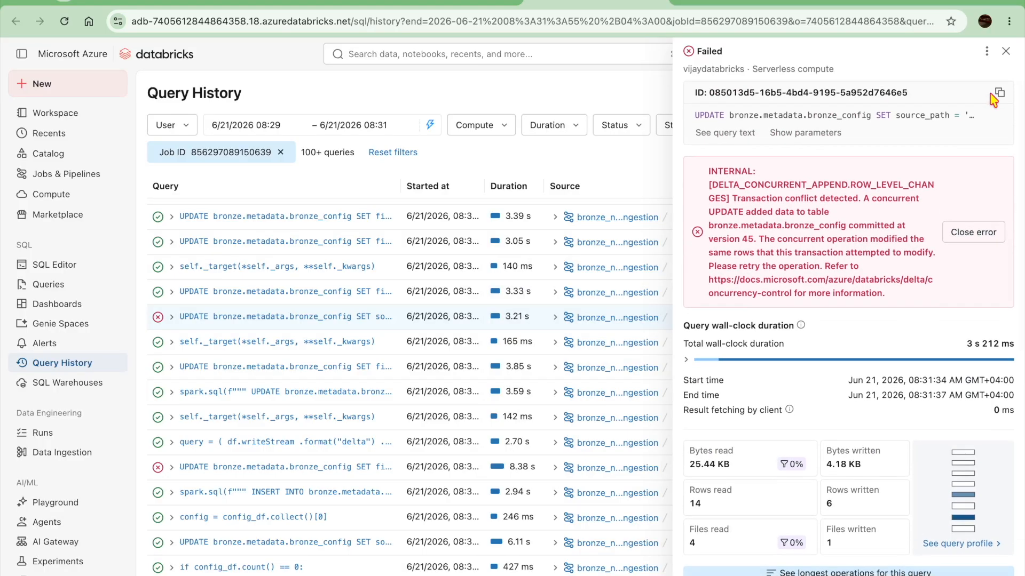
left_click(1006, 50)
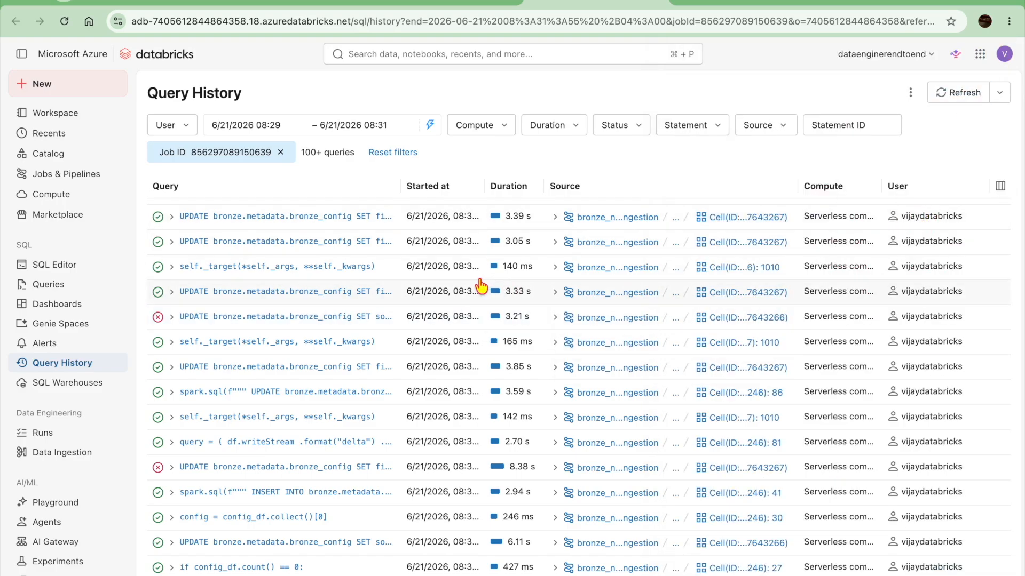
Scan the run's query history for other failed UPDATE statements on bronze.metadata.bronze_config.
scroll(405, 311, "down", 2)
scroll(373, 309, "down", 5)
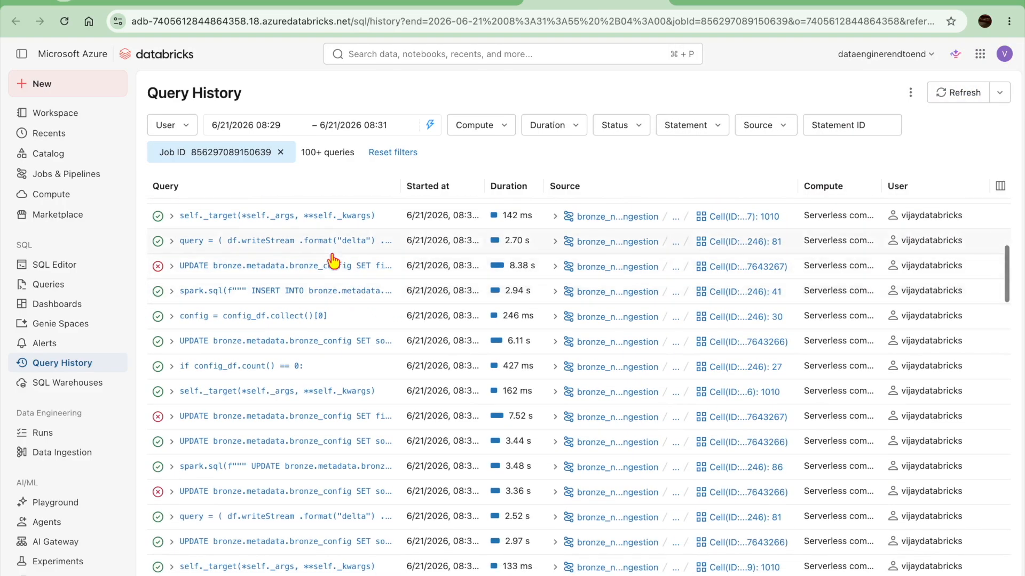
scroll(327, 425, "down", 3)
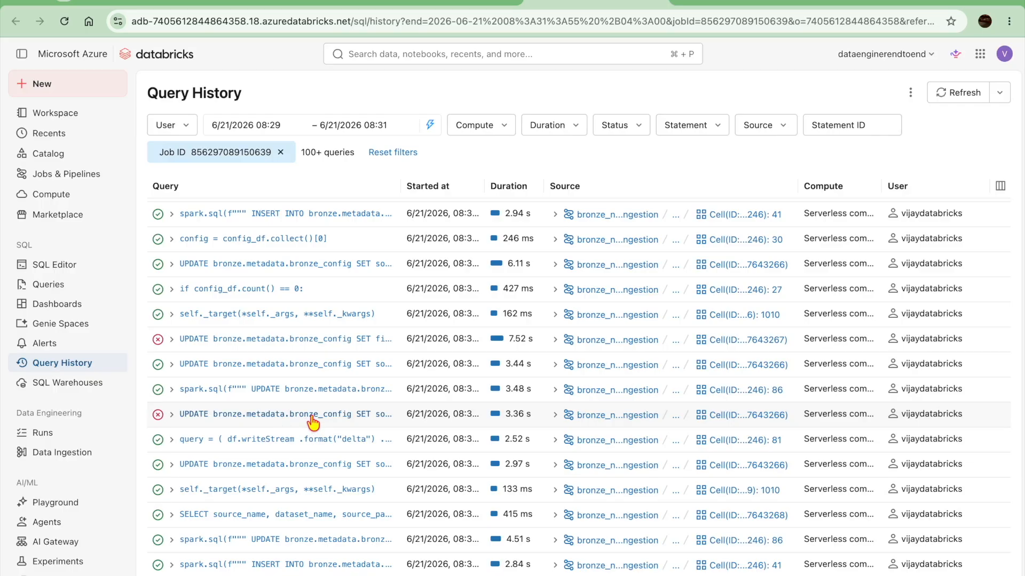
scroll(313, 423, "down", 10)
scroll(313, 423, "up", 15)
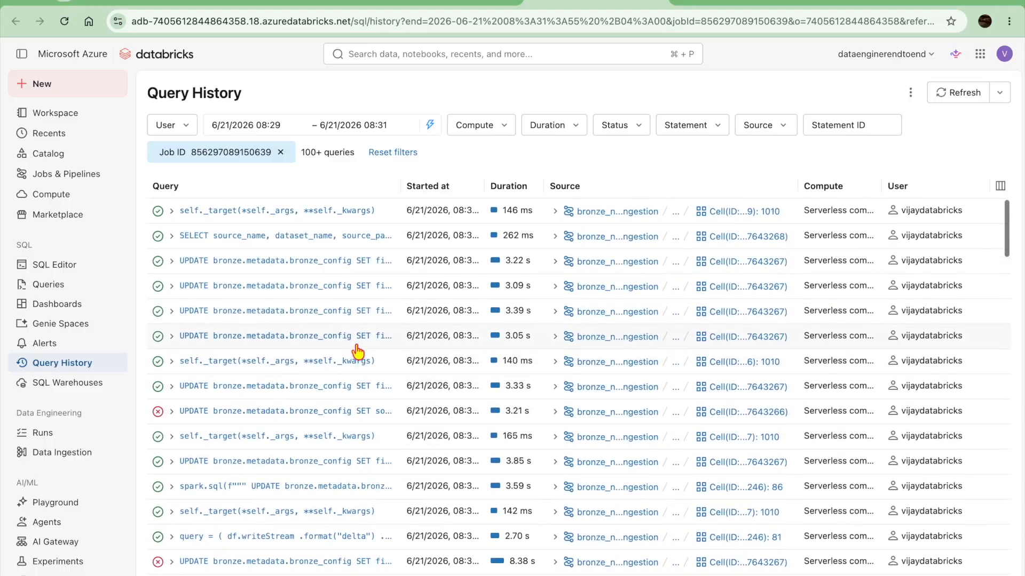
View the sample data of the netflix_stock_history table in the bronze catalog's netflix schema, including its ingestion metadata columns.
left_click(53, 153)
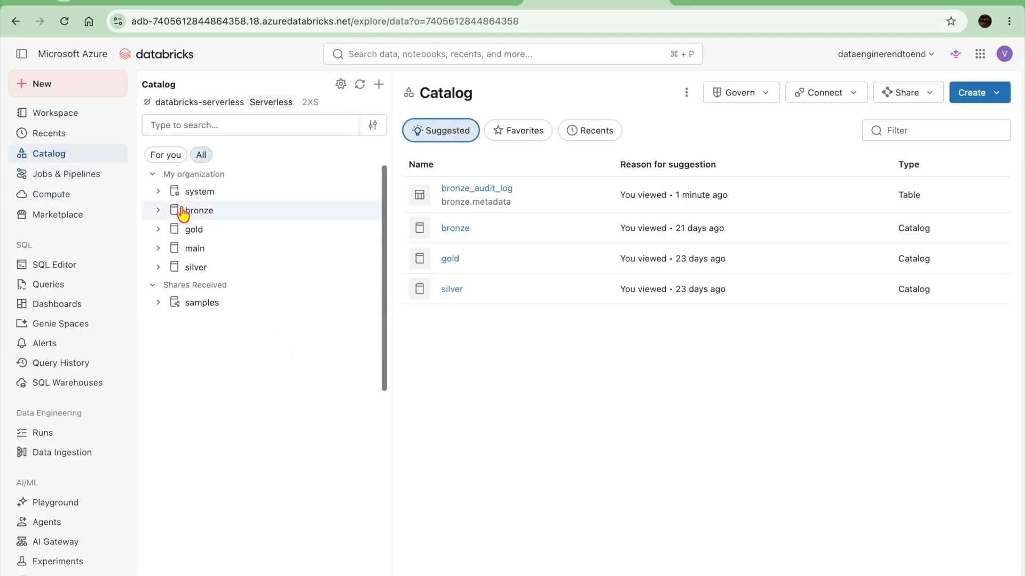
left_click(183, 211)
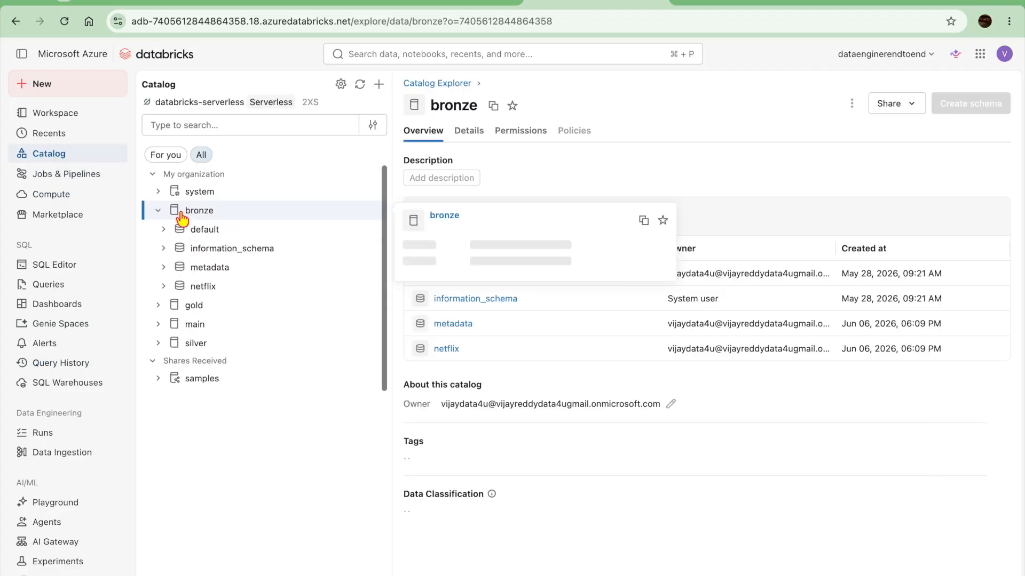
left_click(208, 288)
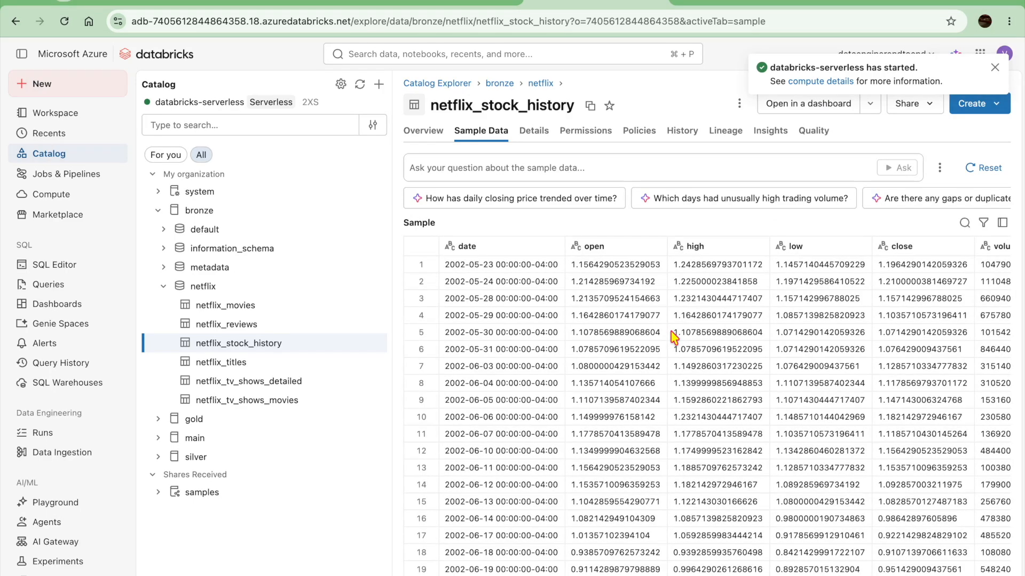
scroll(597, 373, "right", 15)
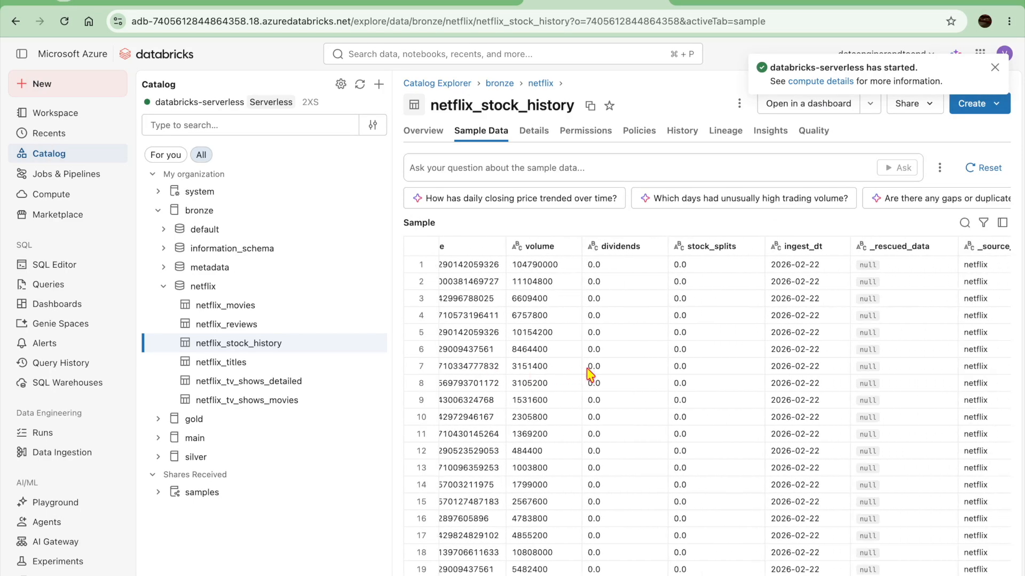
Check the sample data of the netflix_titles and netflix_tv_shows_movies tables.
left_click(275, 366)
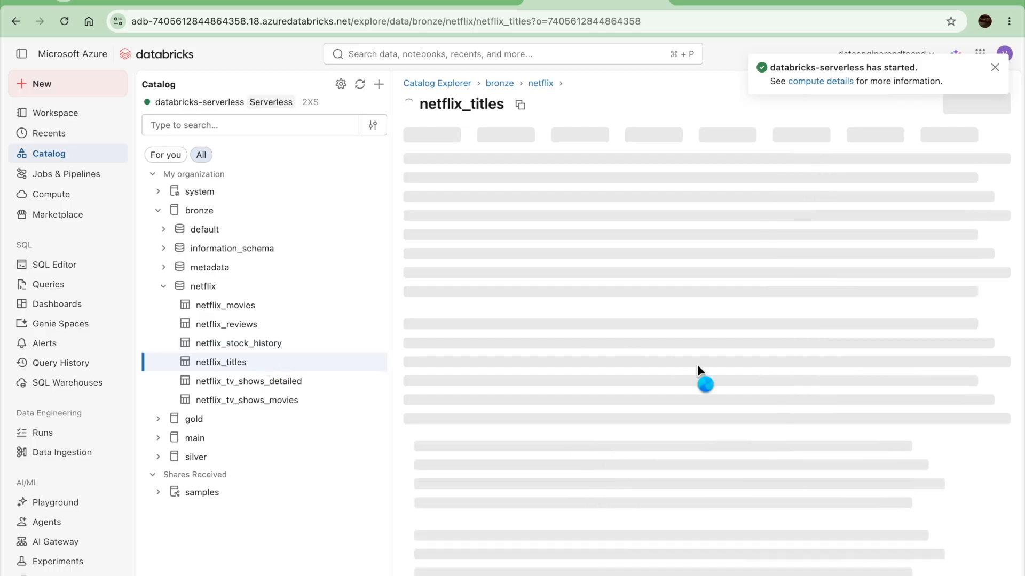
left_click(497, 133)
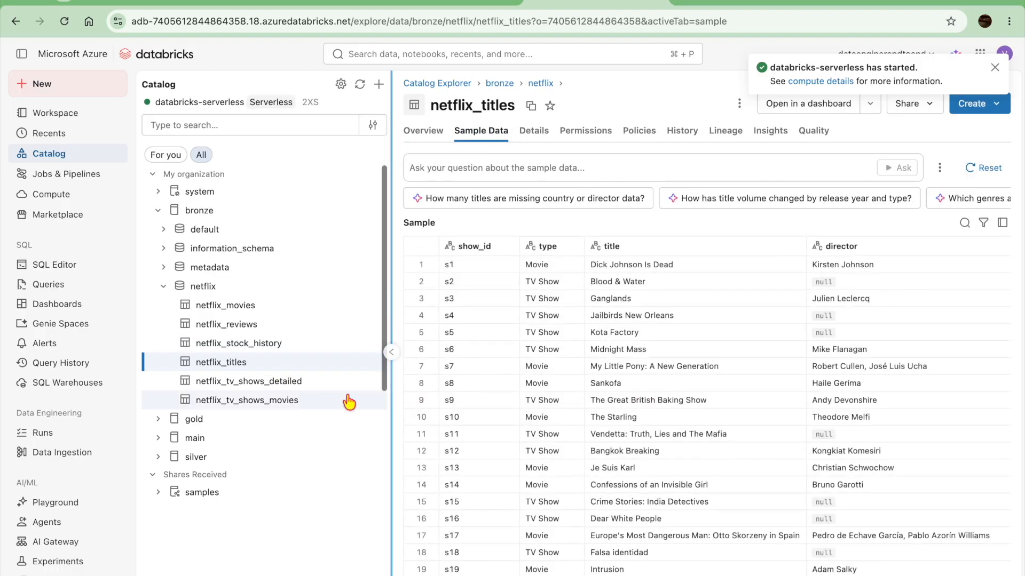
left_click(290, 400)
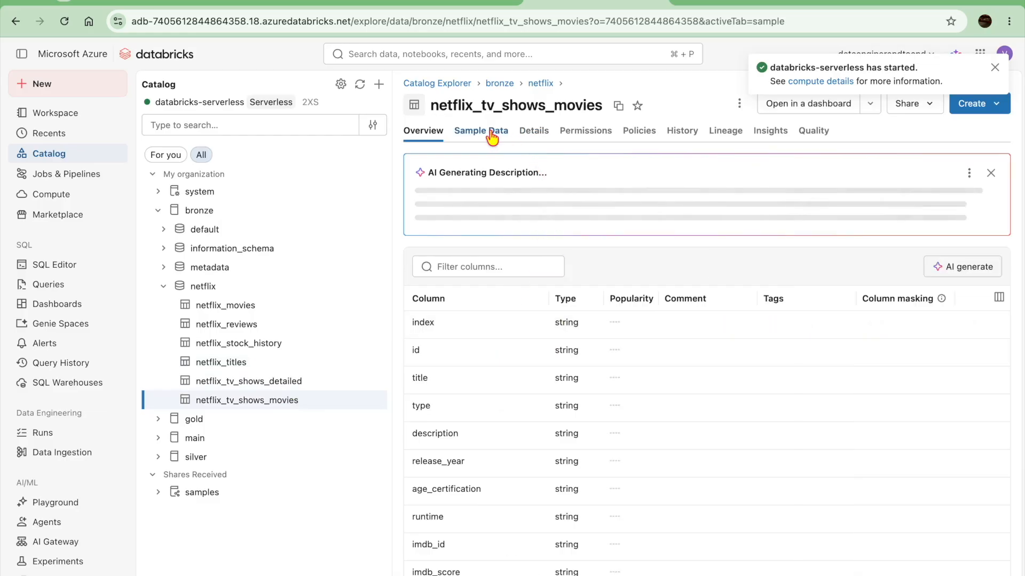
left_click(488, 133)
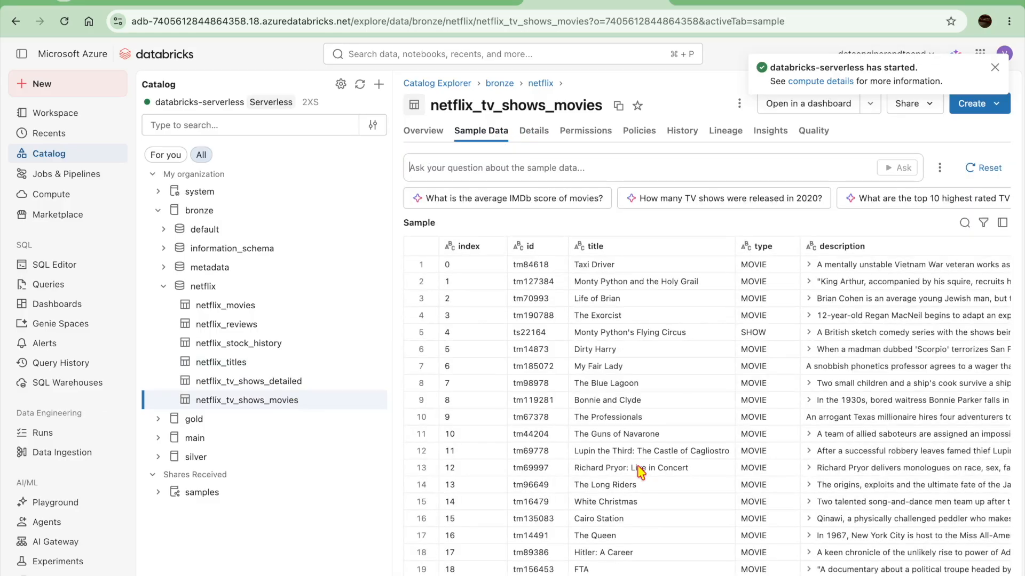
scroll(640, 472, "right", 10)
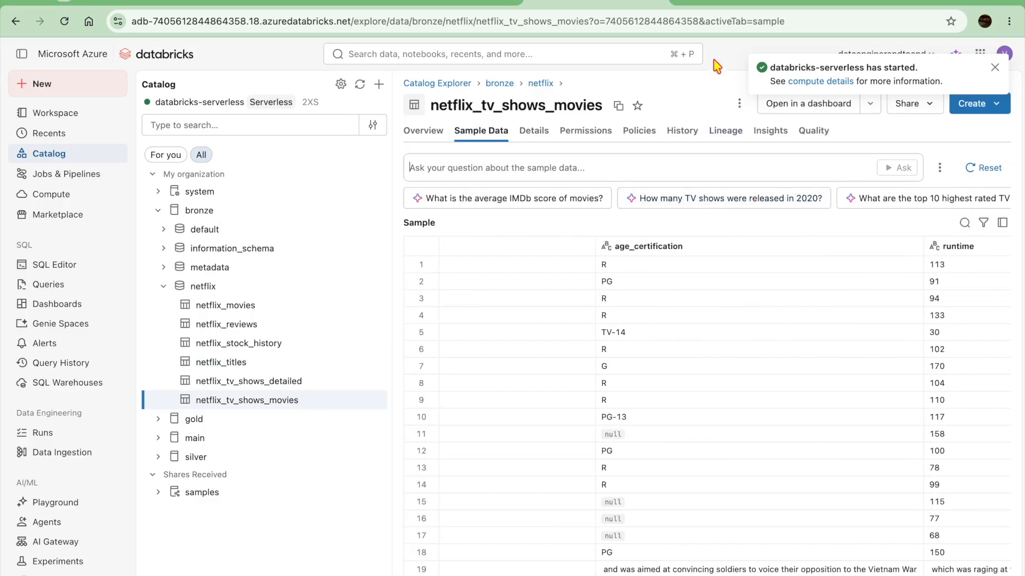
Return to the job's query history and review the UPDATE statements on bronze.metadata.bronze_config.
left_click(718, 4)
left_click(584, 6)
left_click(467, 7)
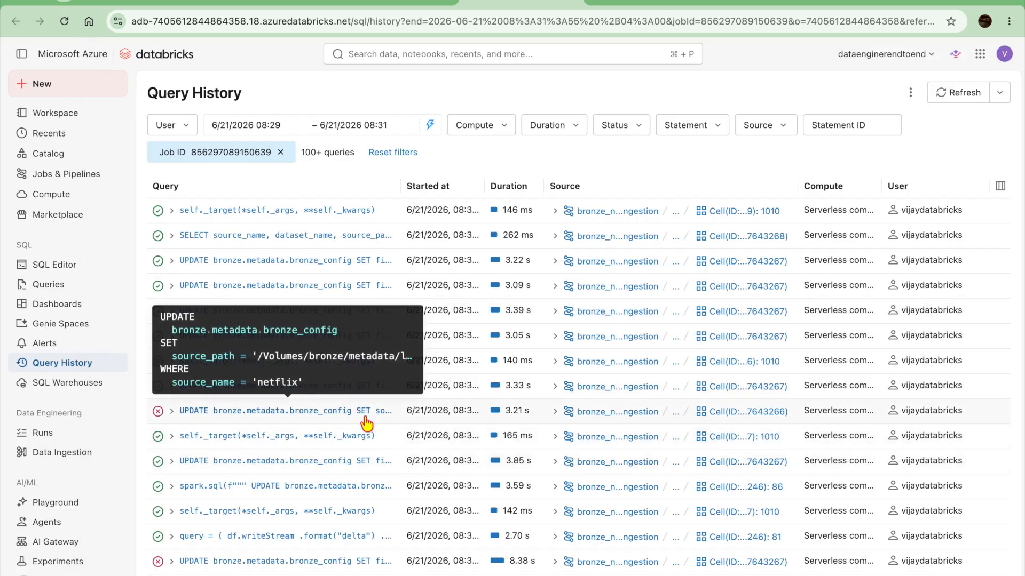
scroll(366, 424, "down", 2)
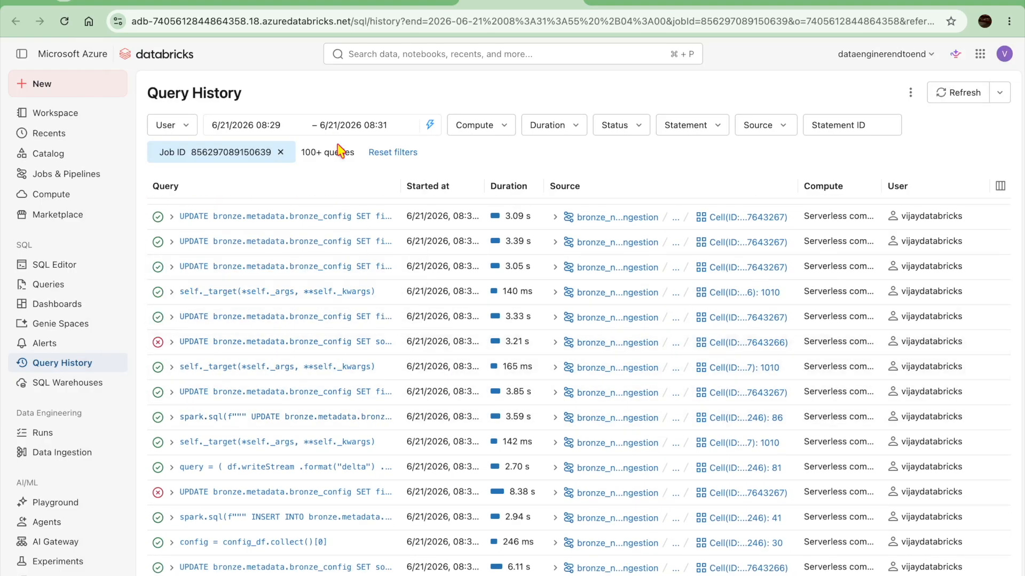
scroll(336, 256, "up", 2)
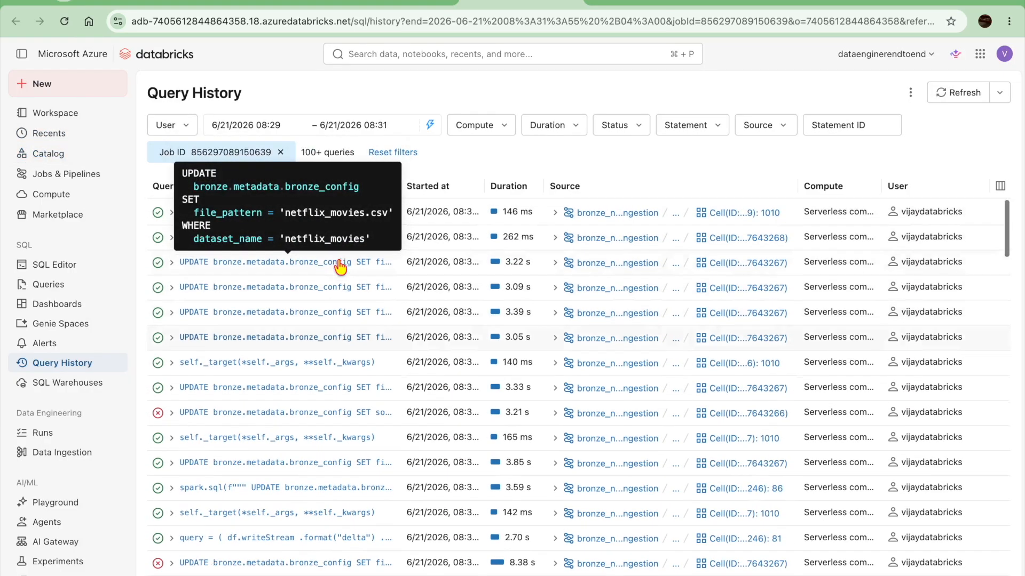